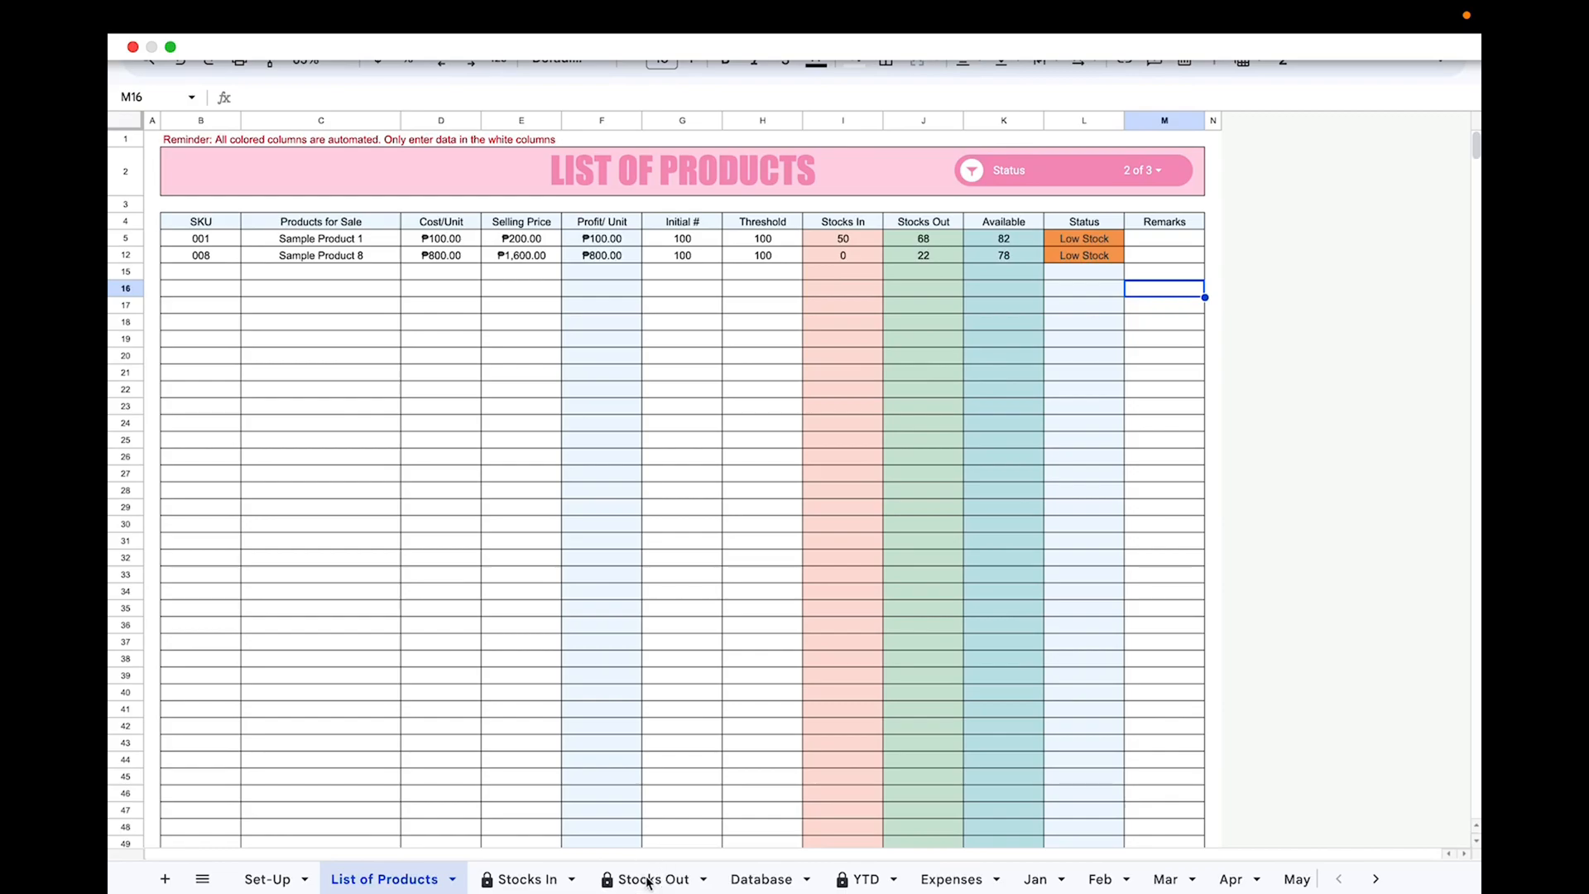
# Review the Stocks In and Stocks Out dashboards and the customer and supplier Database sheet
pyautogui.click(556, 880)
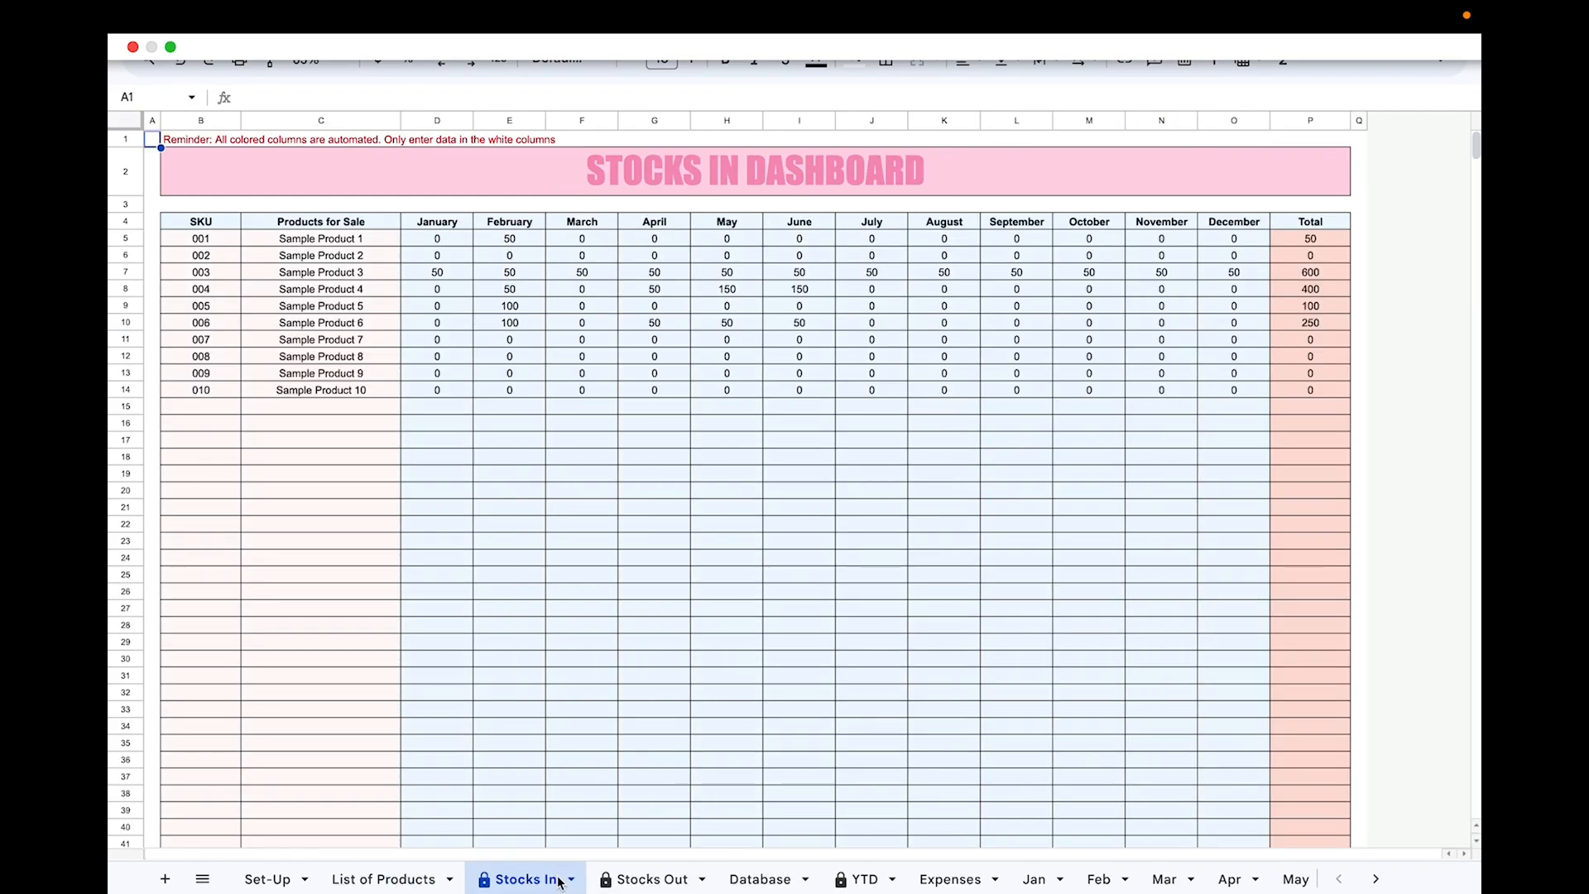
pyautogui.click(648, 880)
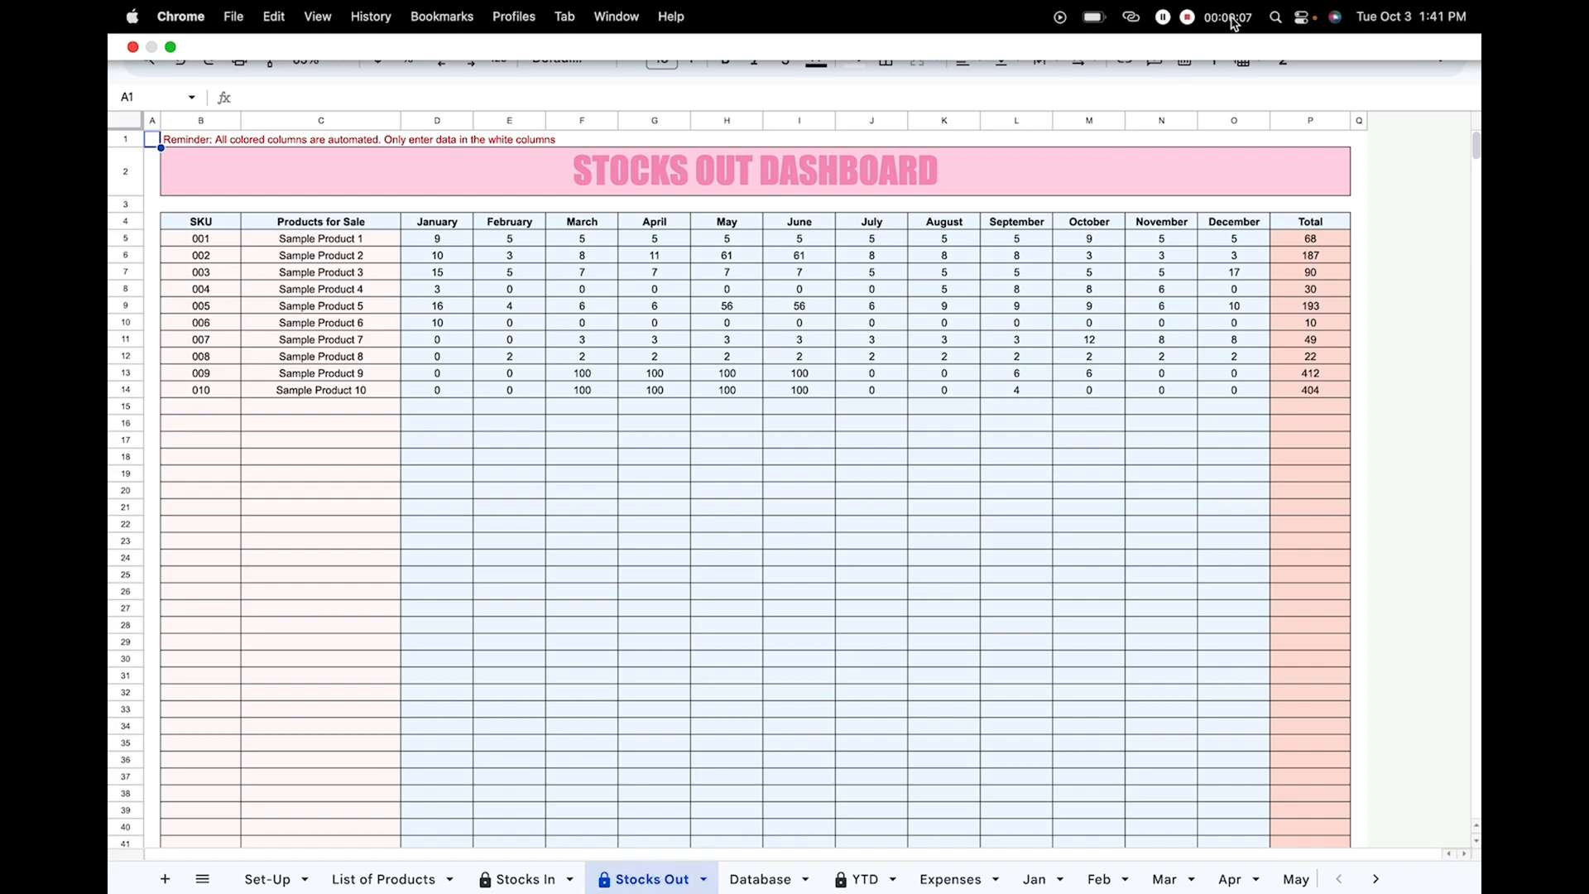
pyautogui.hotkey('alt', 'Down')
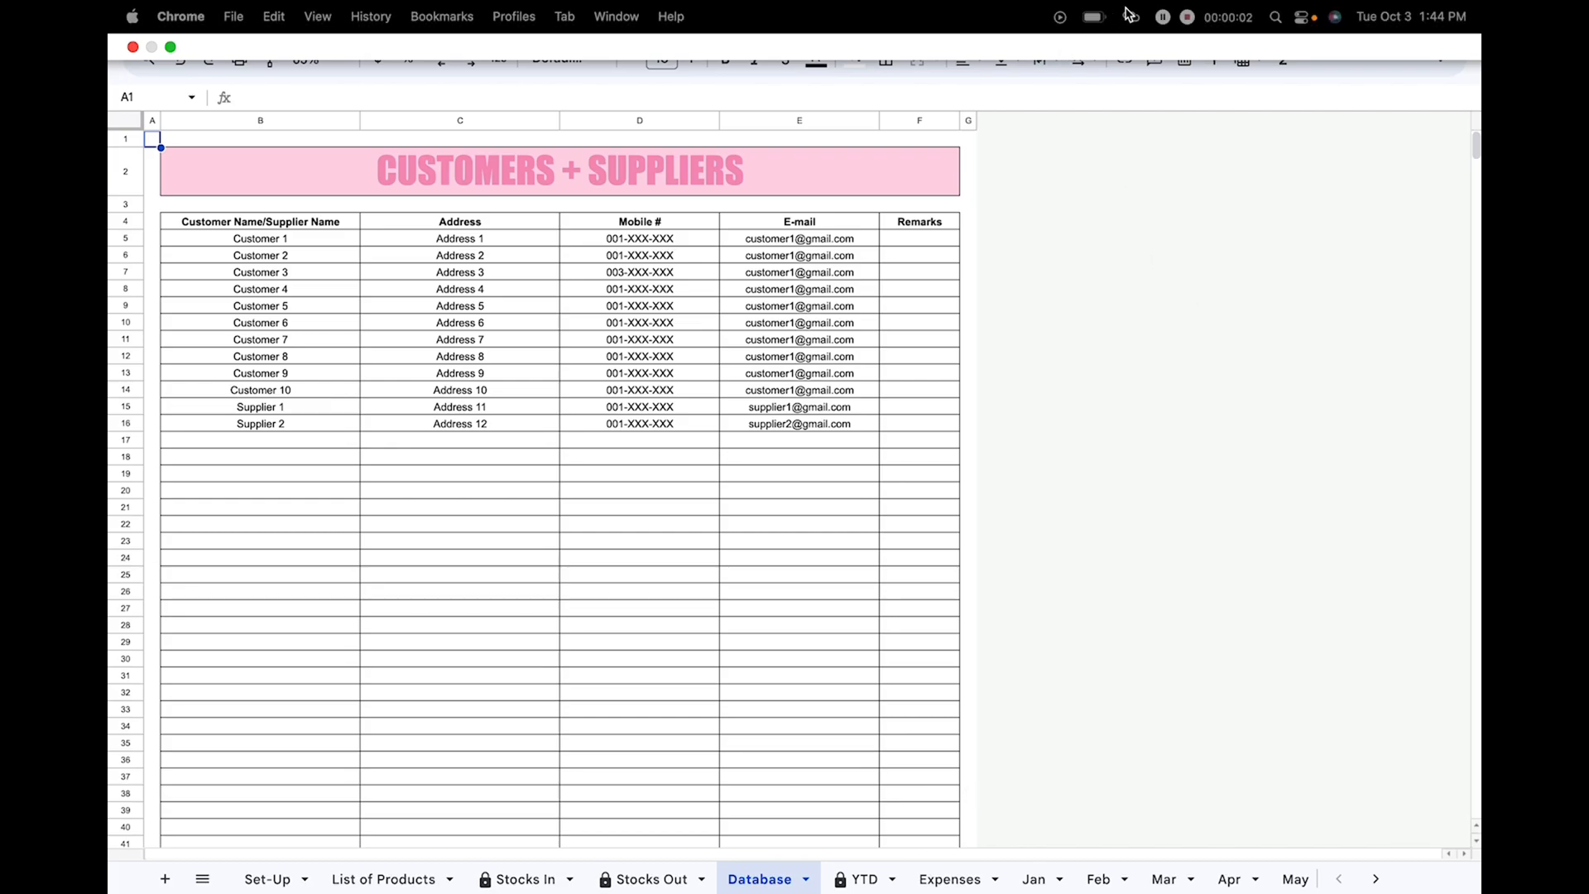
# Examine the YTD dashboard's charts and its cashflow, expenses and sales tables
pyautogui.hotkey('alt', 'Down')
pyautogui.scroll(-2, 1163, 518)
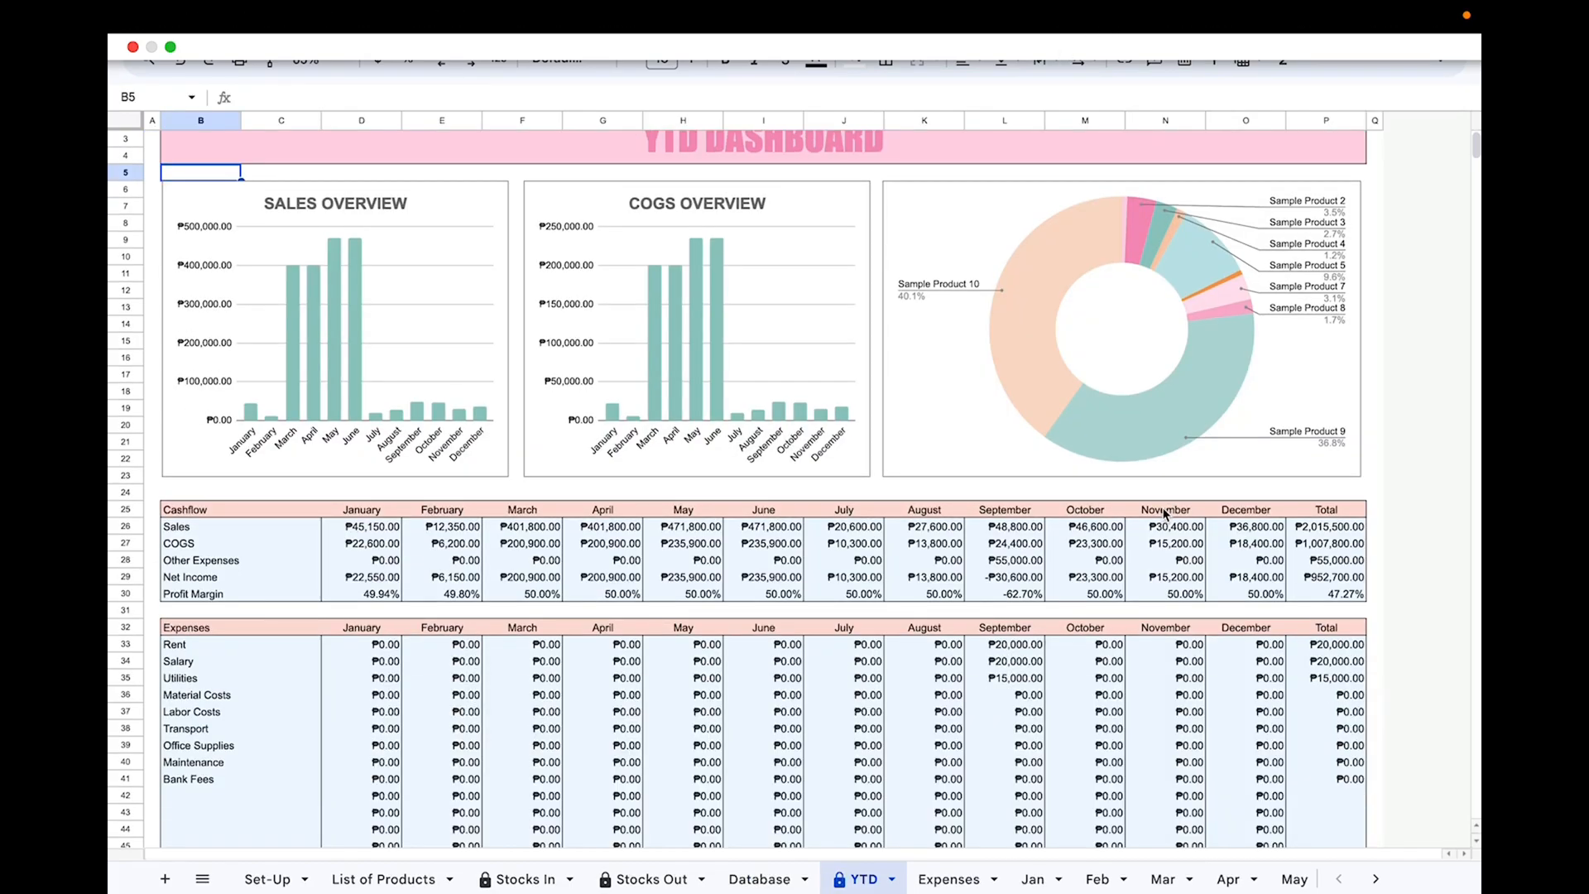
pyautogui.scroll(-2, 1166, 513)
pyautogui.scroll(-5, 1165, 513)
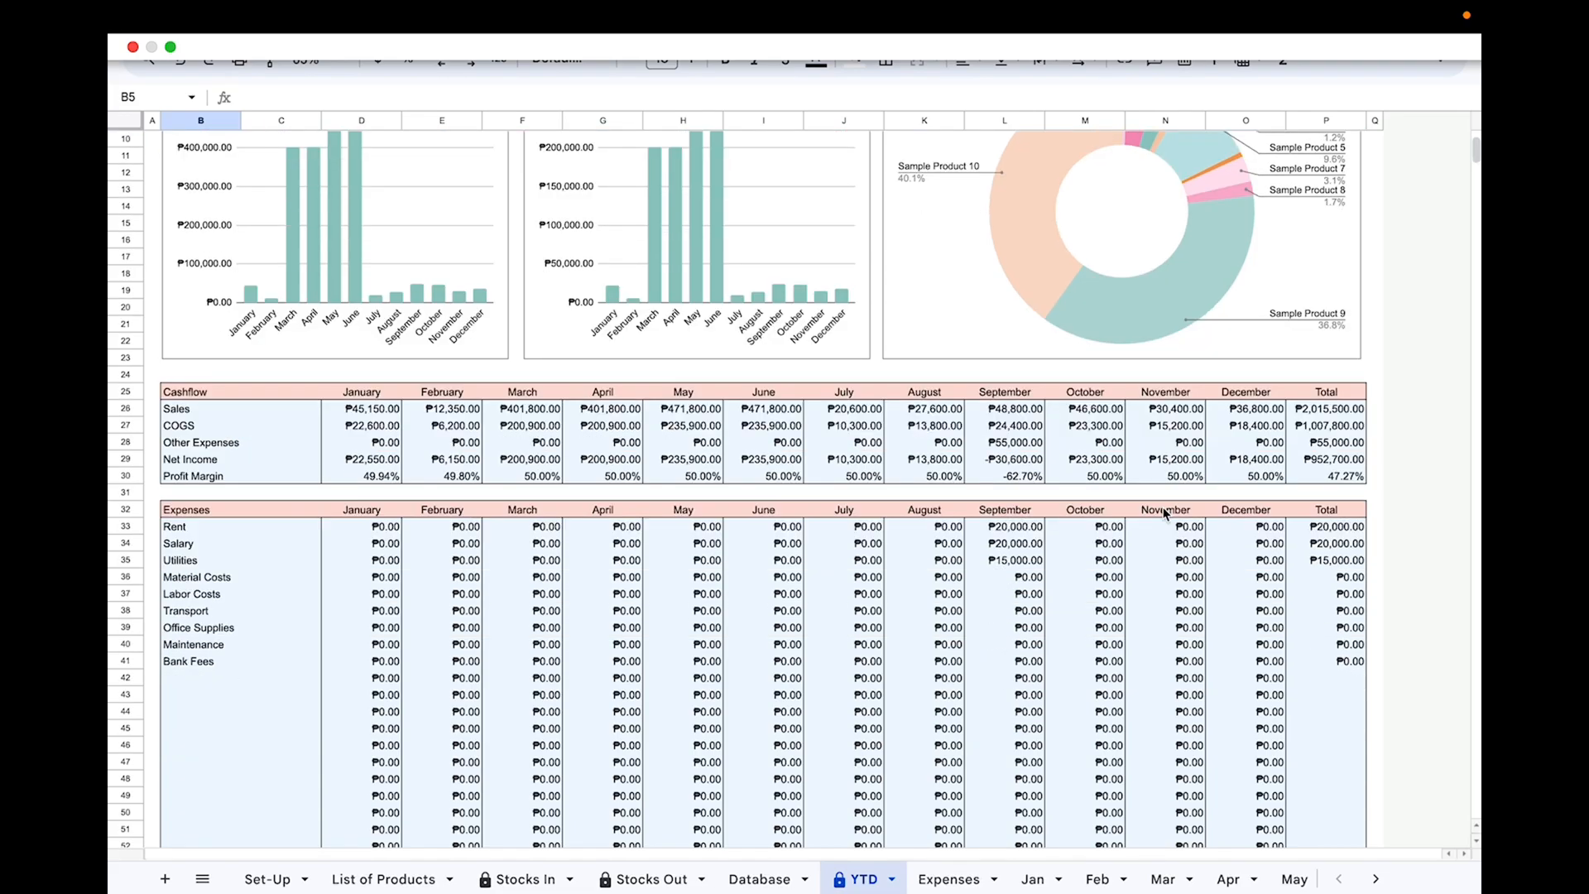
pyautogui.scroll(-10, 1165, 513)
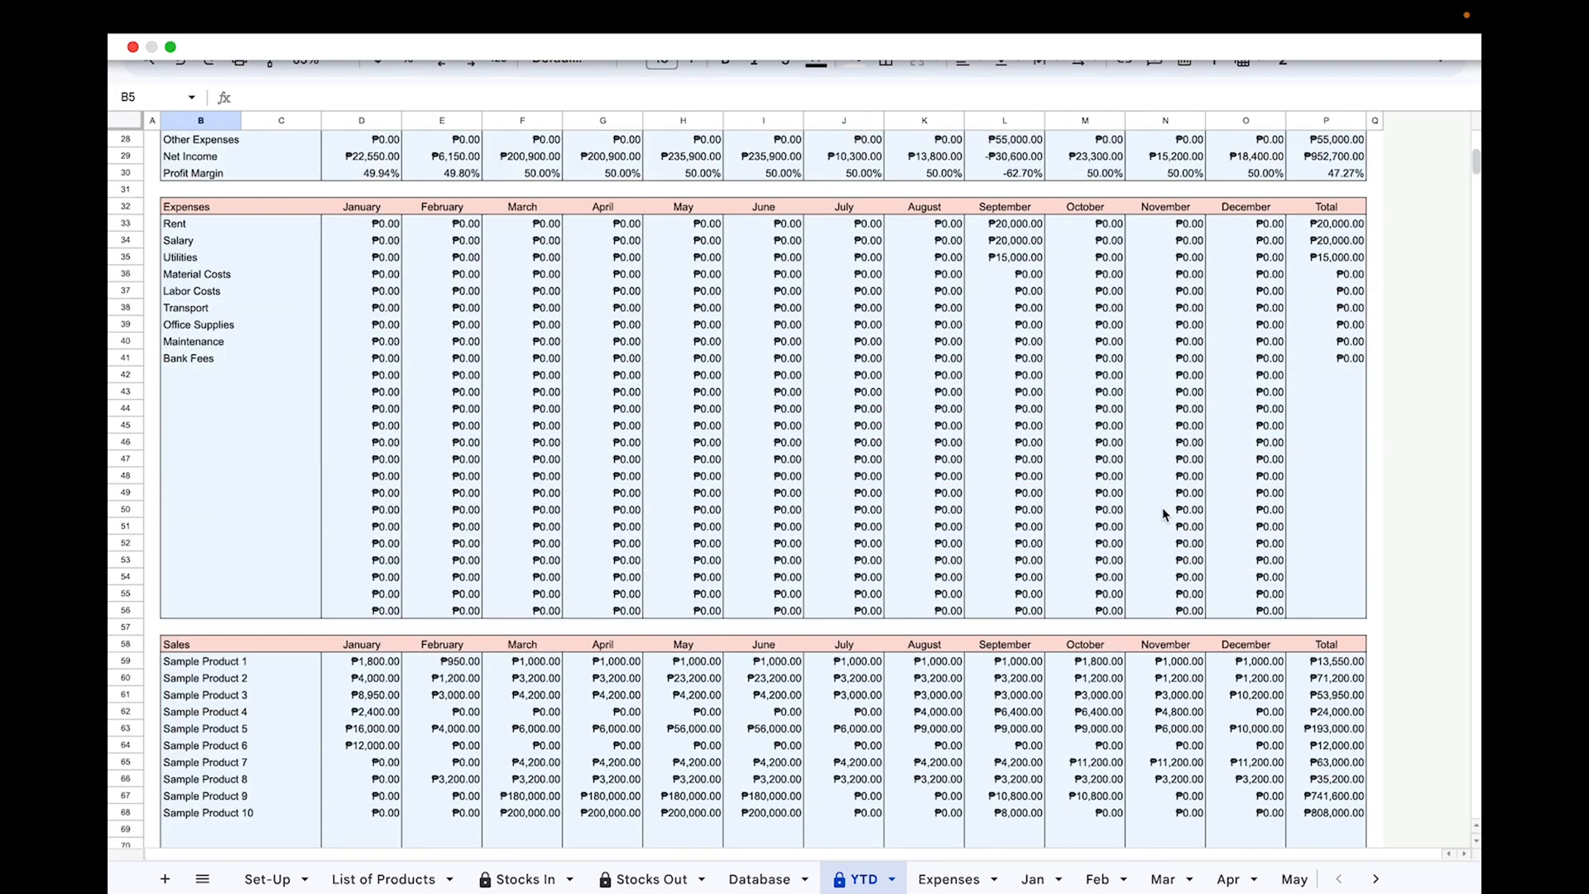
pyautogui.scroll(-4, 1163, 514)
pyautogui.scroll(-12, 1163, 513)
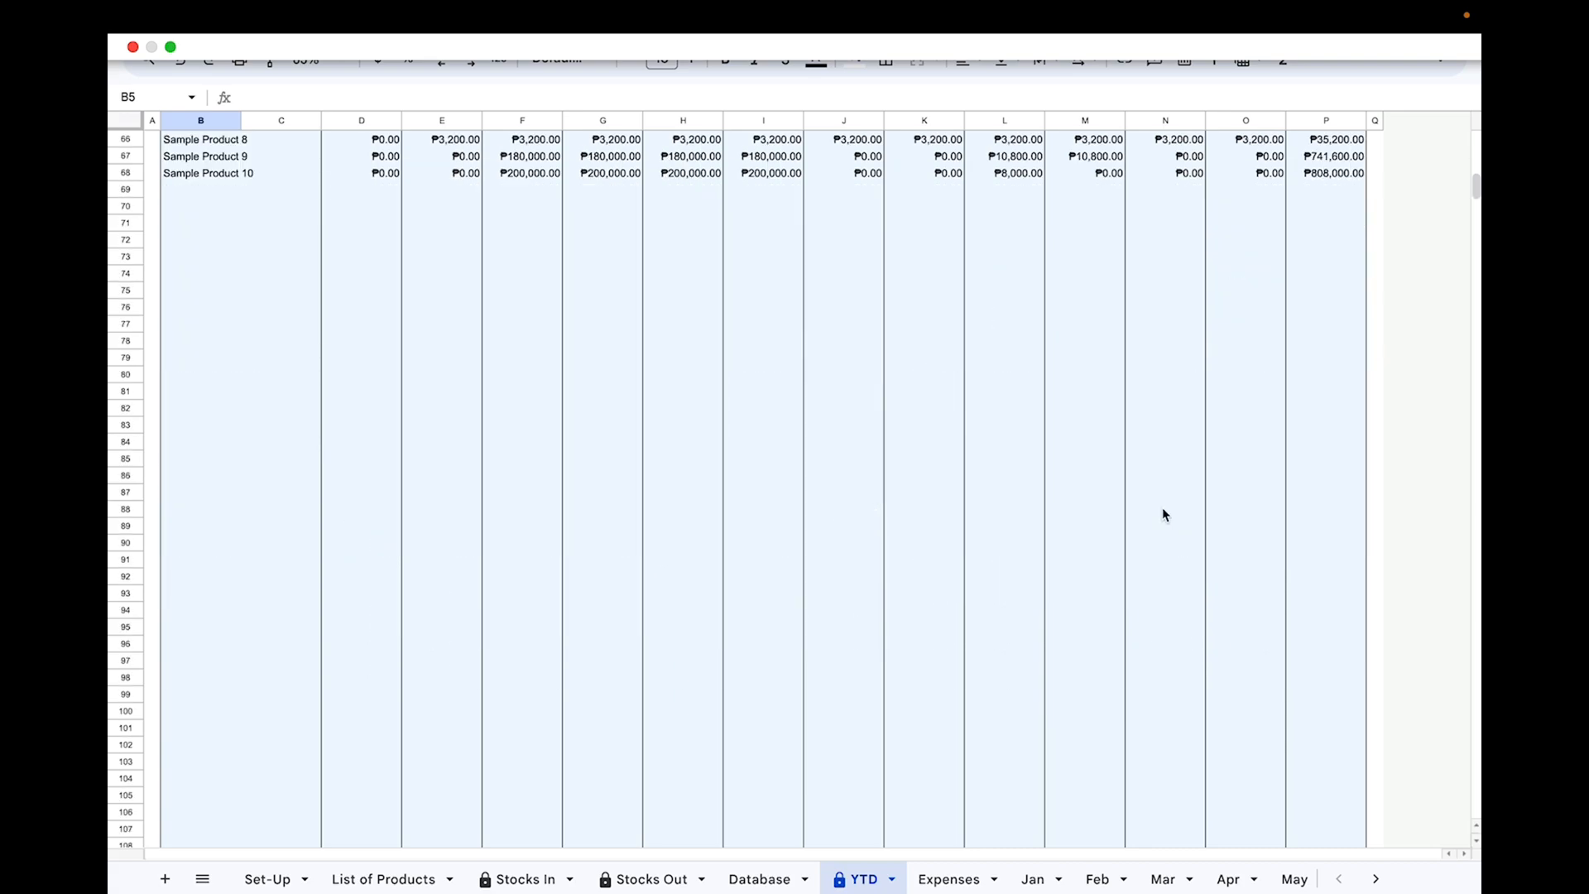
pyautogui.scroll(19, 1162, 515)
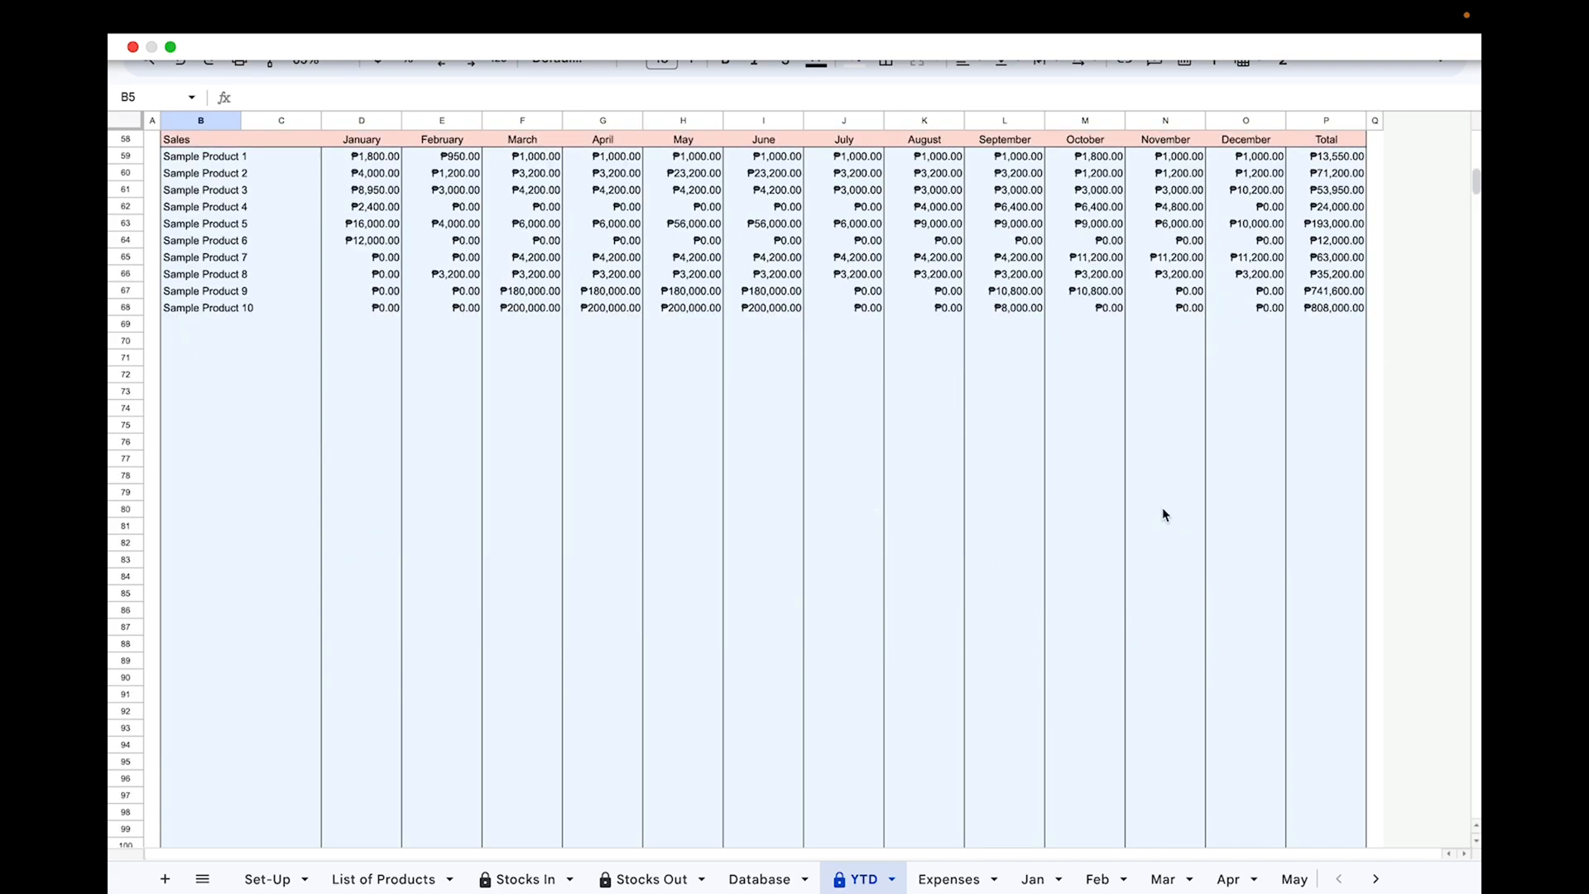
pyautogui.scroll(5, 1162, 508)
# Review the Expenses tracker and the full width of the January dashboard, including its charts and transaction columns
pyautogui.click(949, 879)
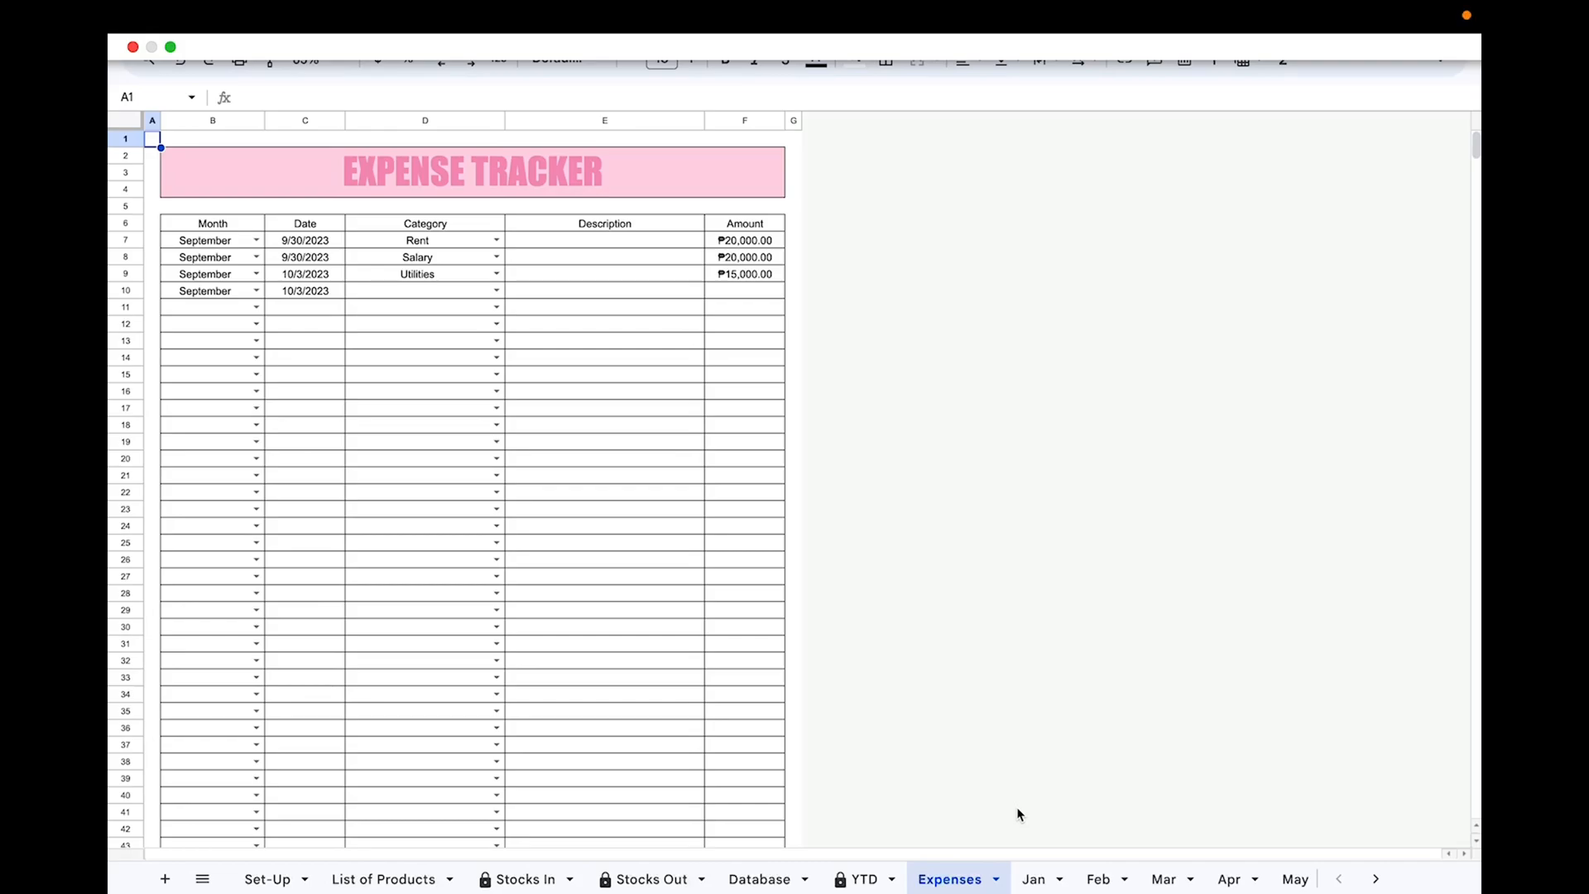
pyautogui.click(1034, 879)
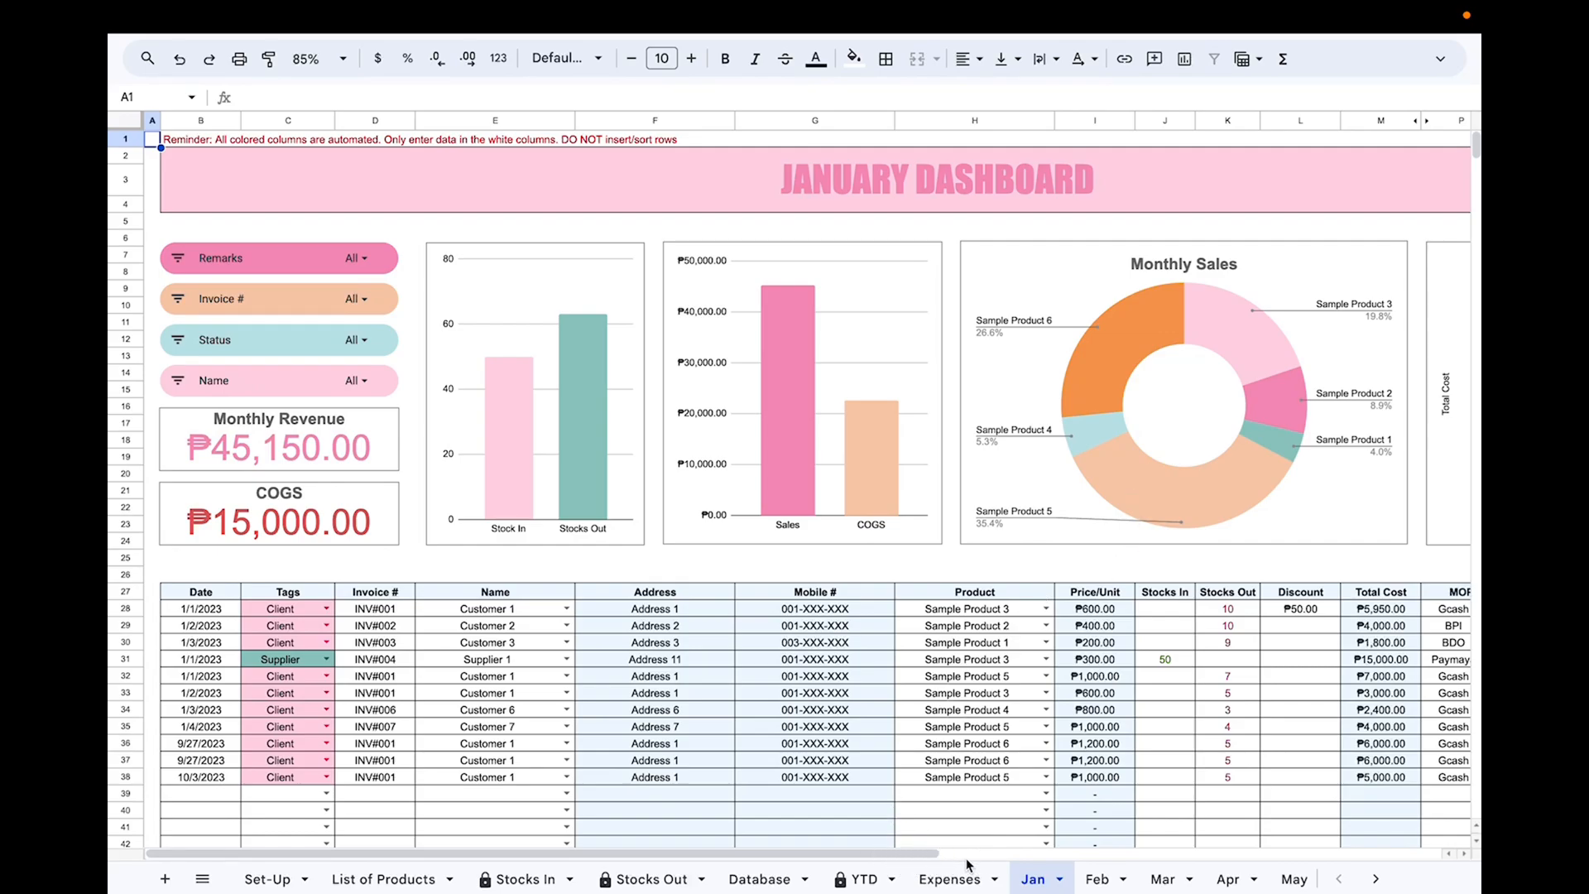
pyautogui.click(931, 855)
pyautogui.moveTo(931, 855); pyautogui.dragTo(1099, 853)
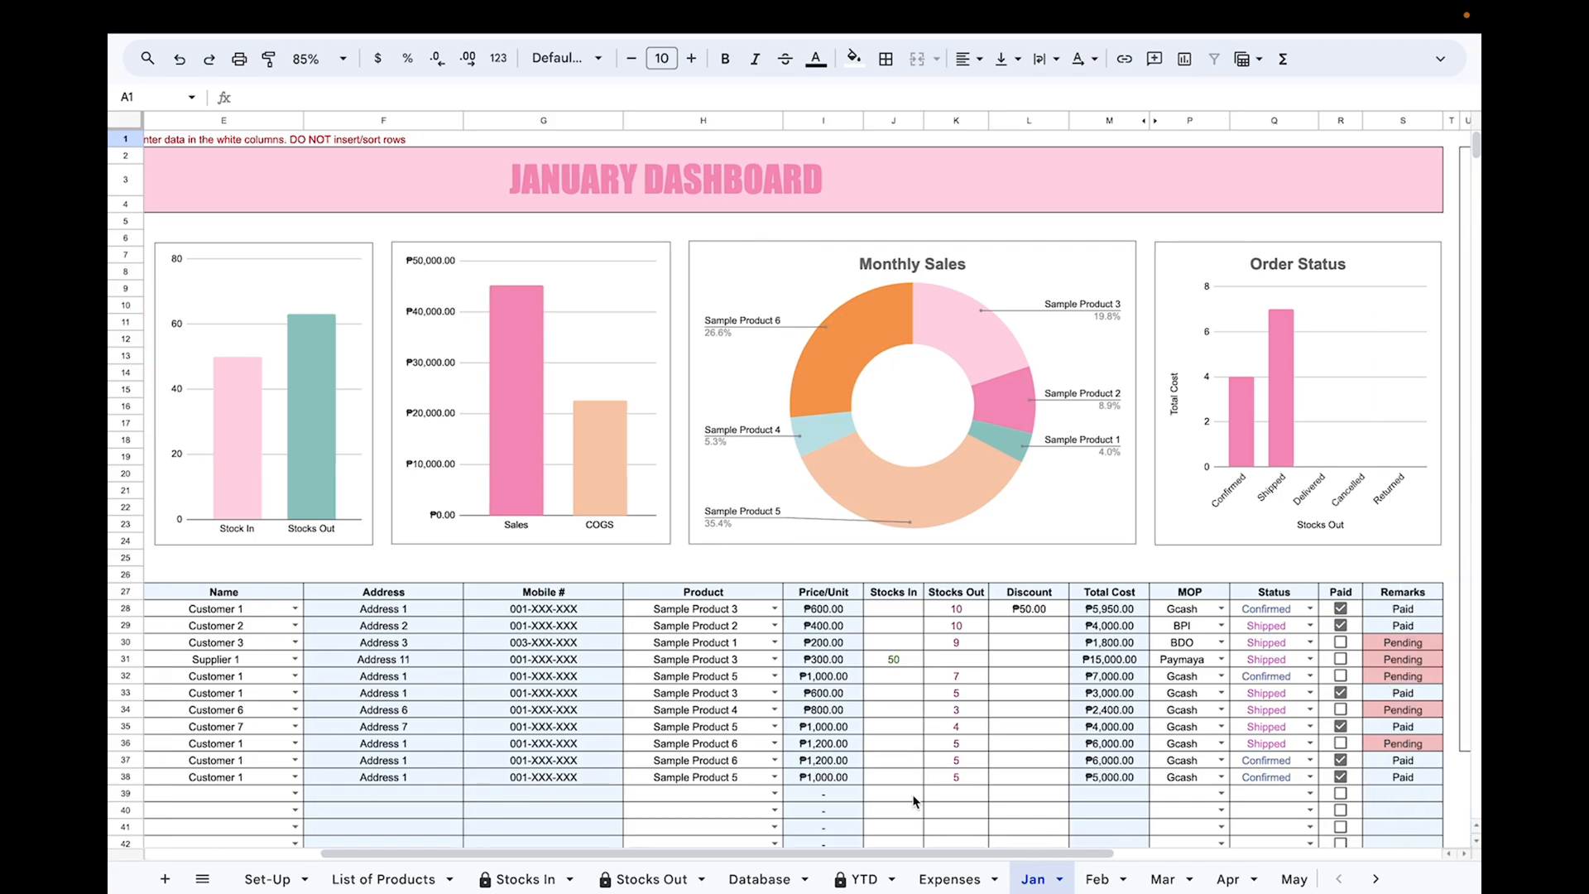
pyautogui.moveTo(729, 852); pyautogui.dragTo(568, 861)
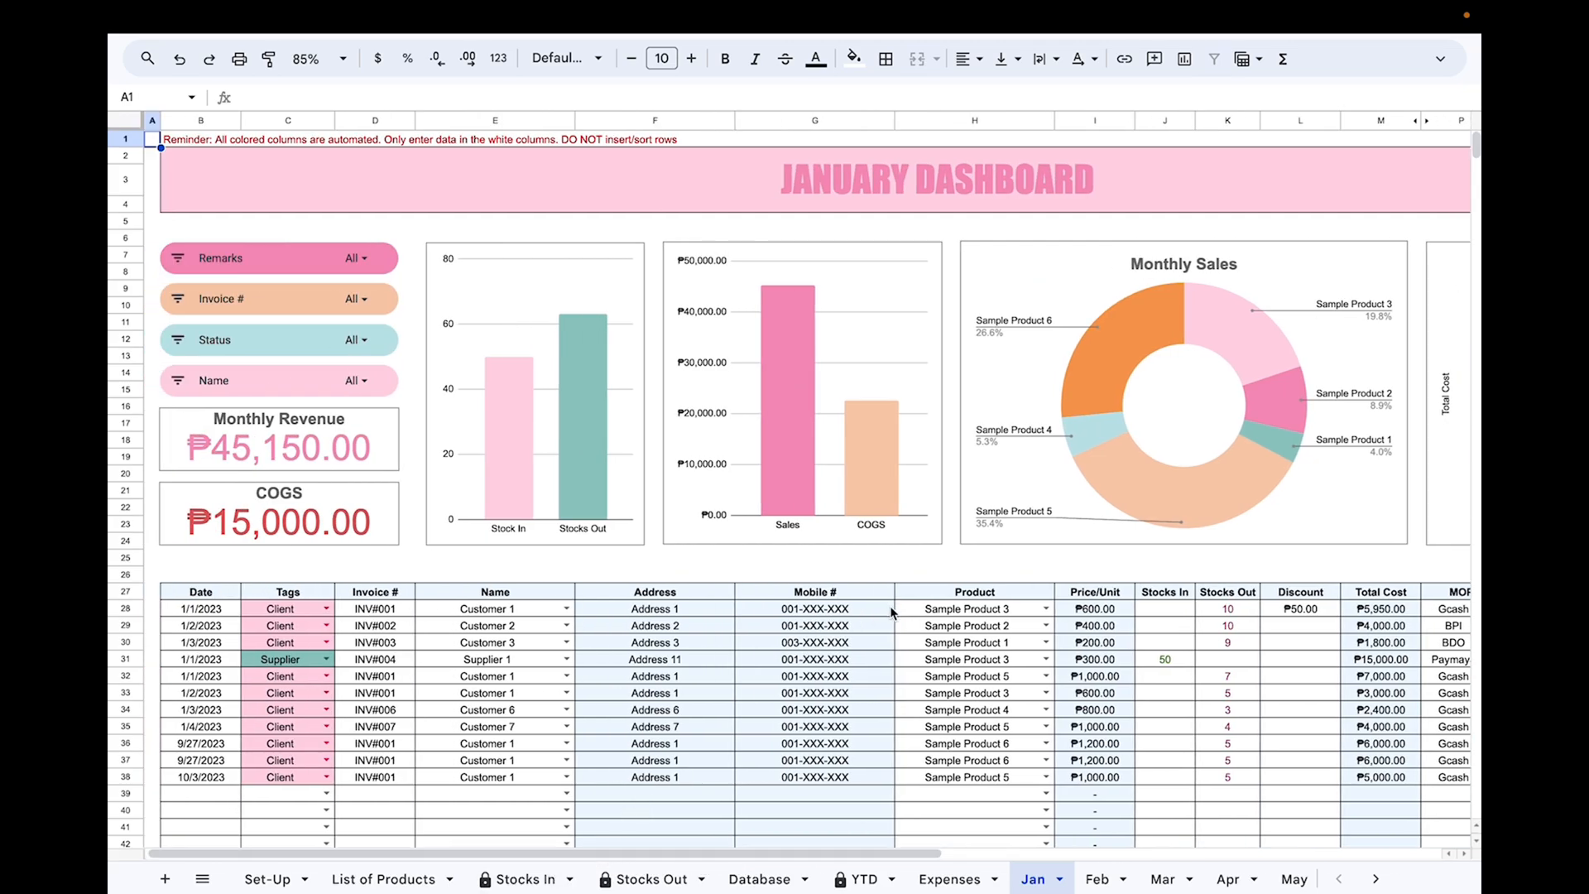
pyautogui.moveTo(706, 857); pyautogui.dragTo(1207, 865)
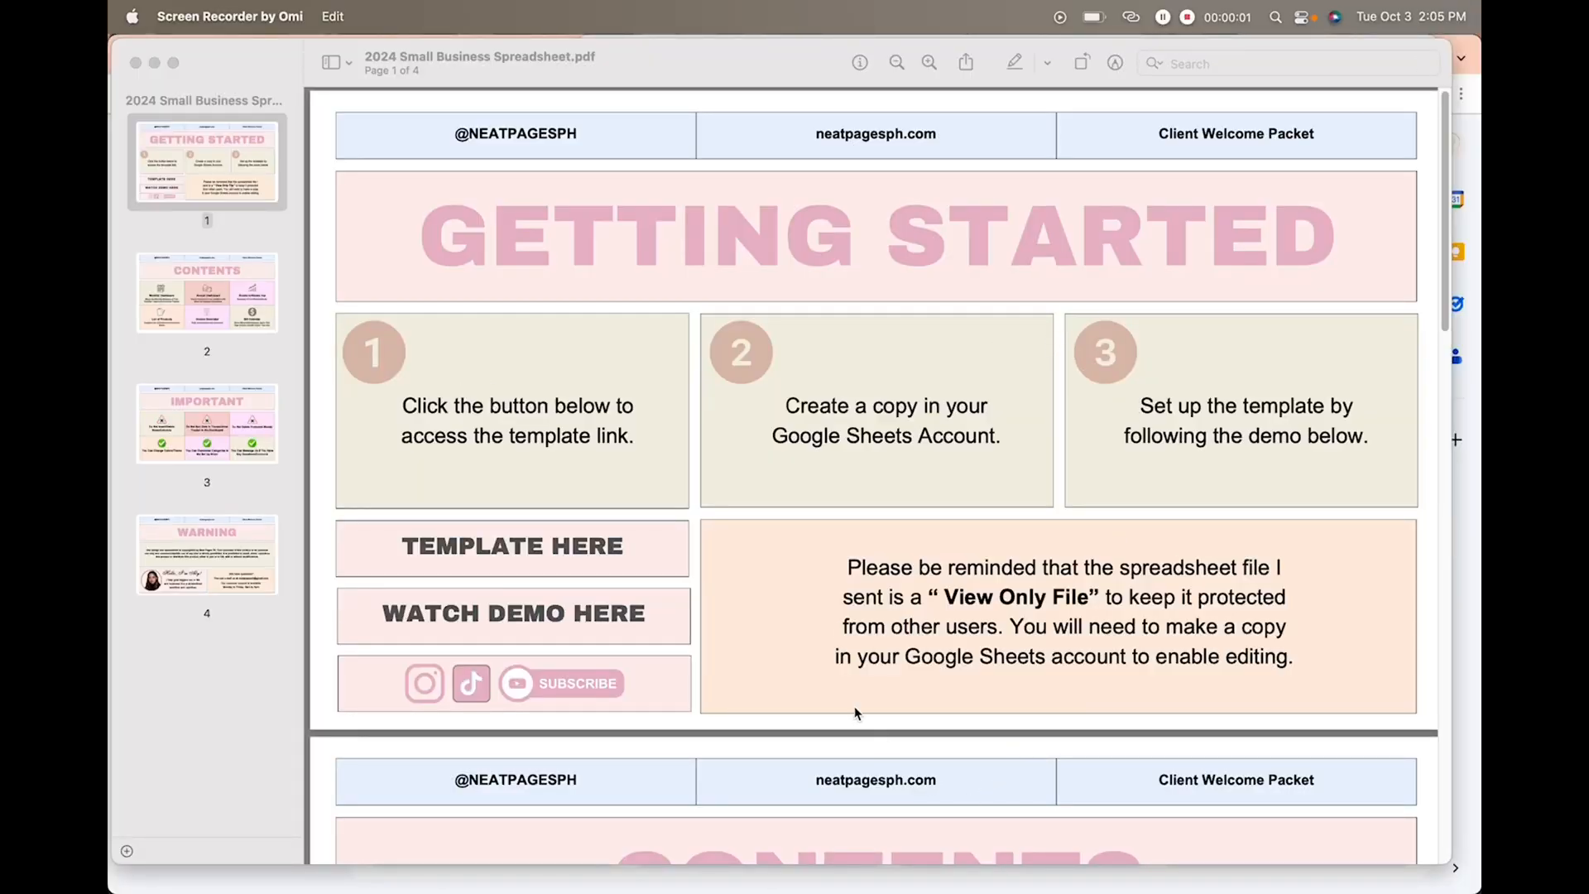
# Read through the 2024 Small Business Spreadsheet PDF guide, from Getting Started through the Contents and Important pages
pyautogui.scroll(-6, 883, 601)
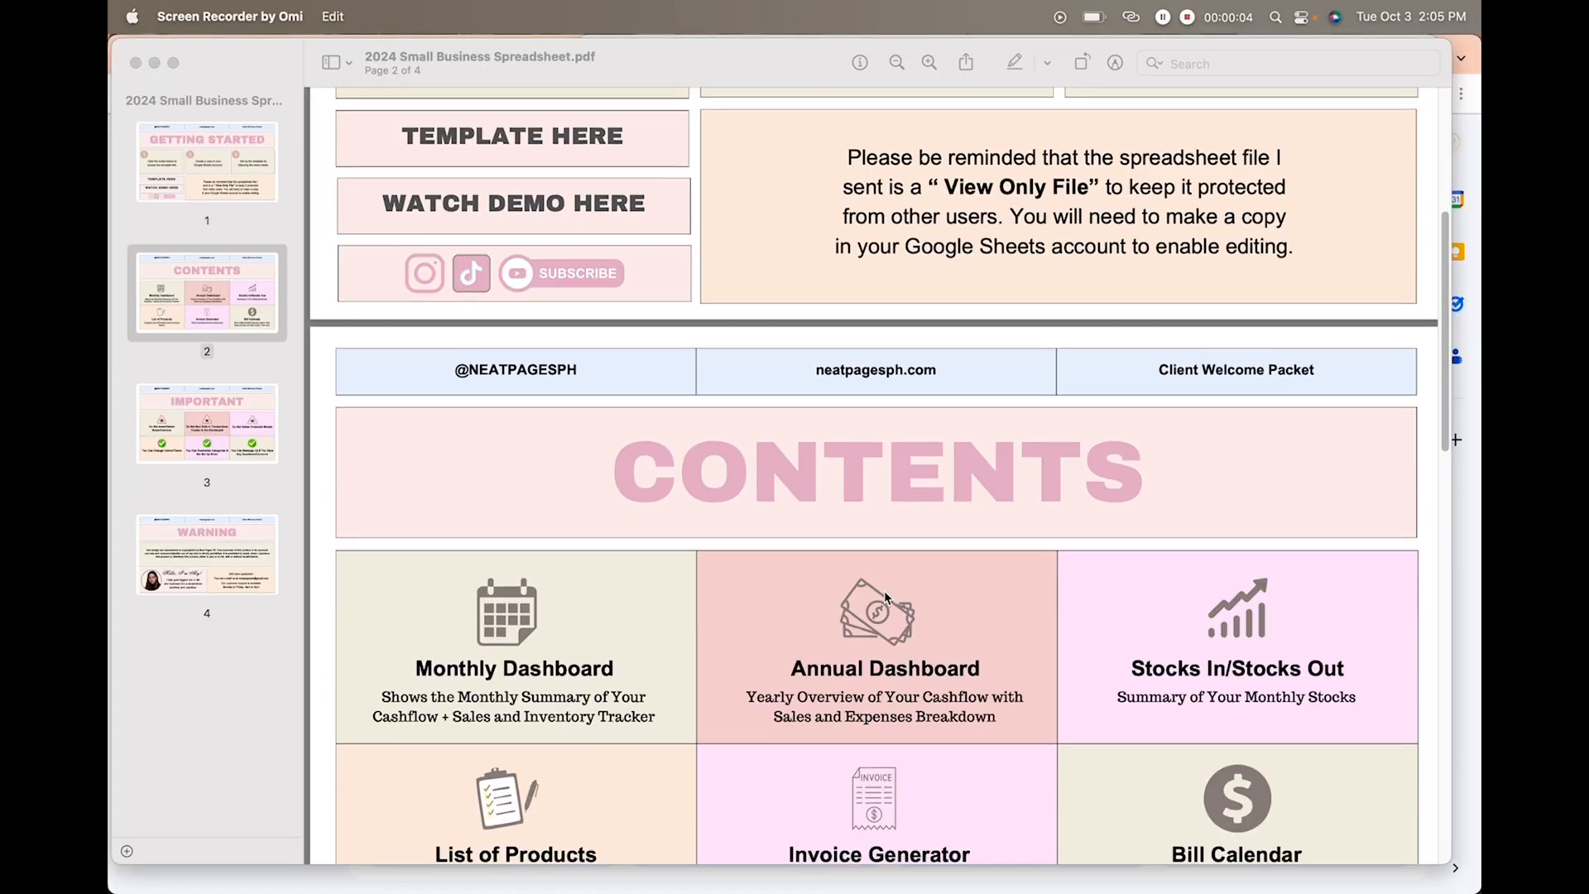
pyautogui.scroll(-8, 886, 596)
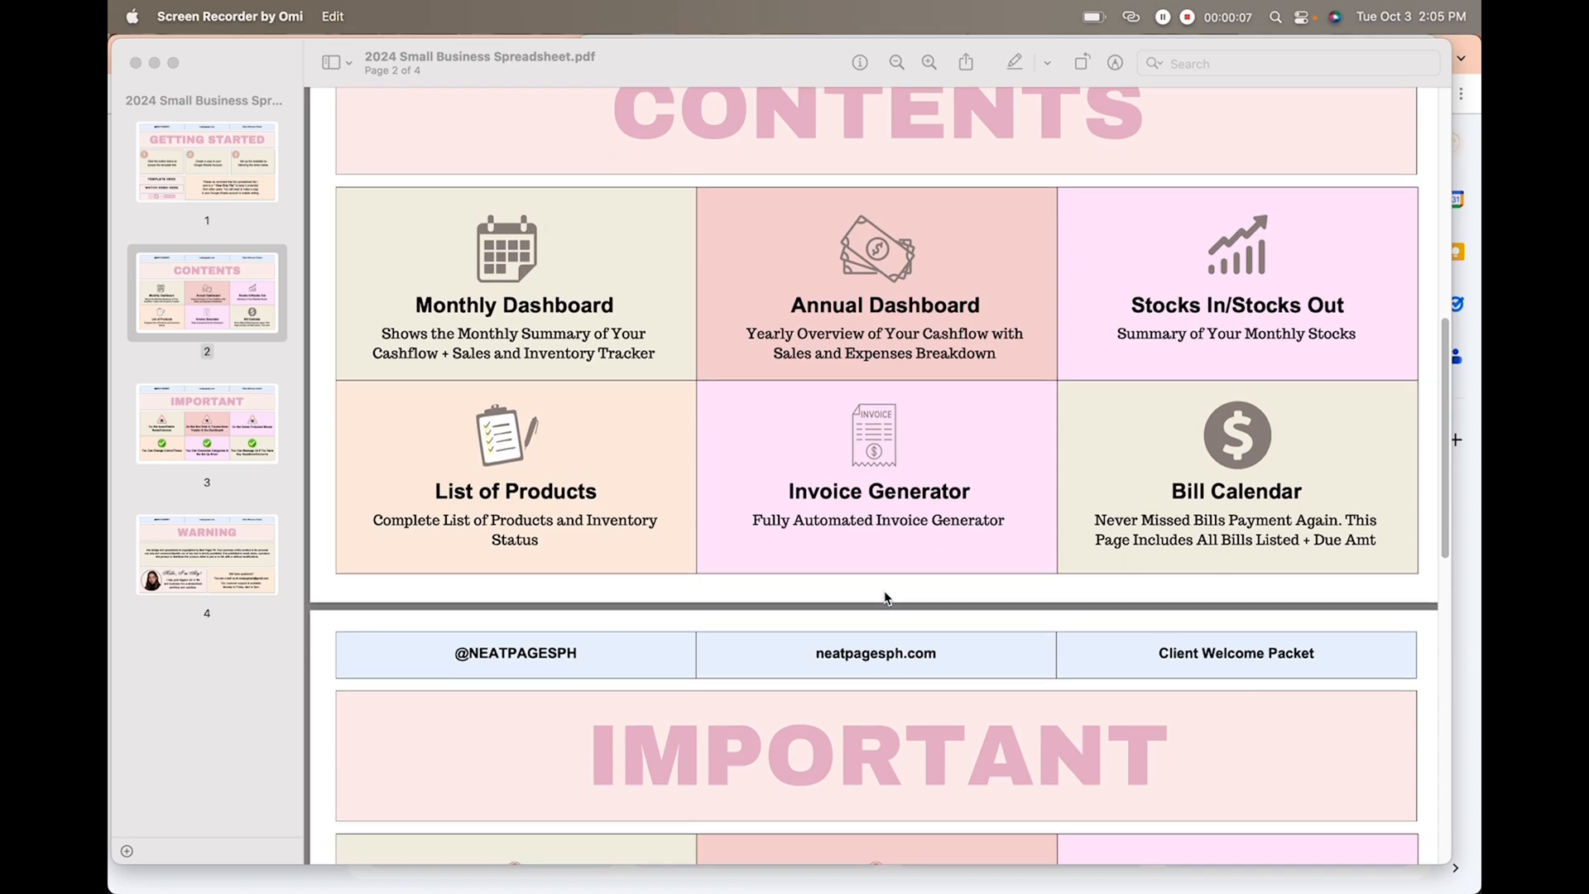
pyautogui.scroll(-10, 884, 589)
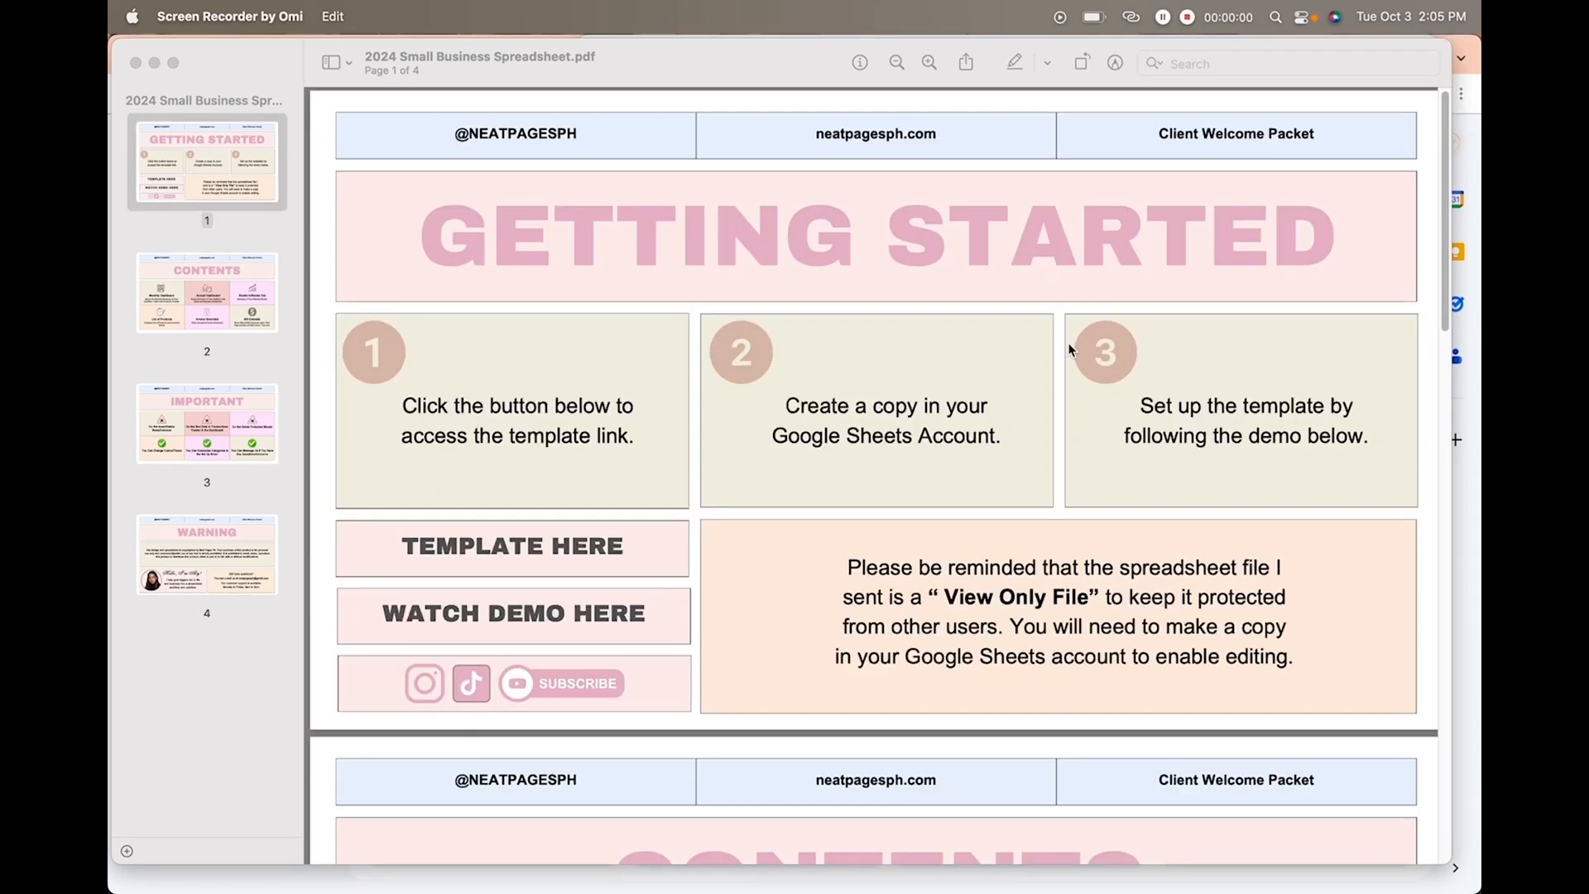
pyautogui.scroll(-1, 883, 601)
pyautogui.scroll(-8, 883, 601)
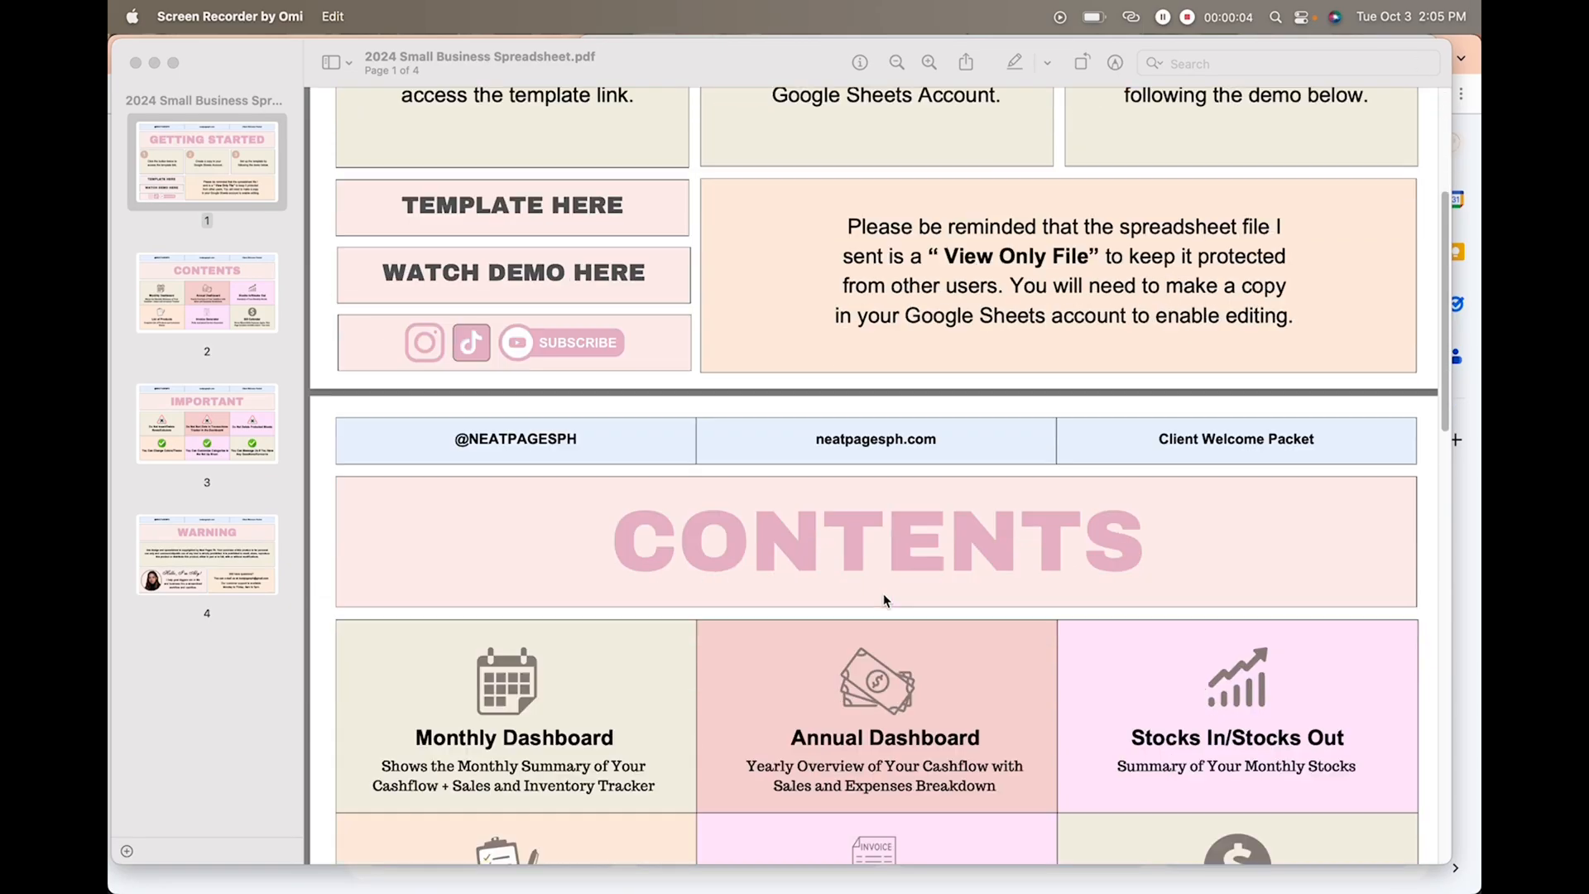
pyautogui.scroll(-5, 885, 589)
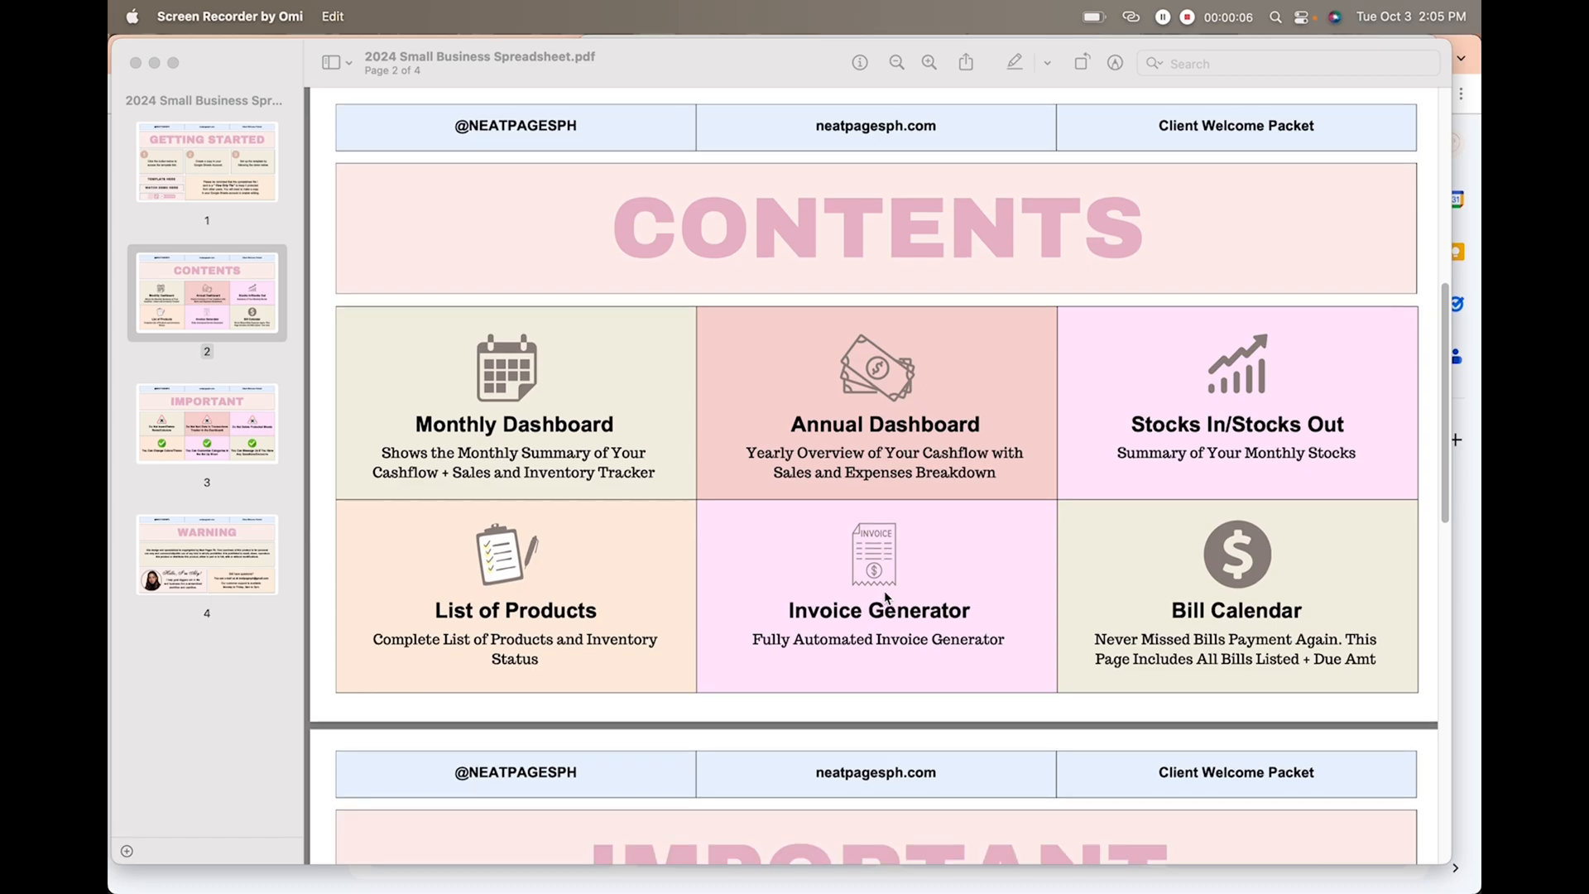
pyautogui.scroll(-8, 884, 589)
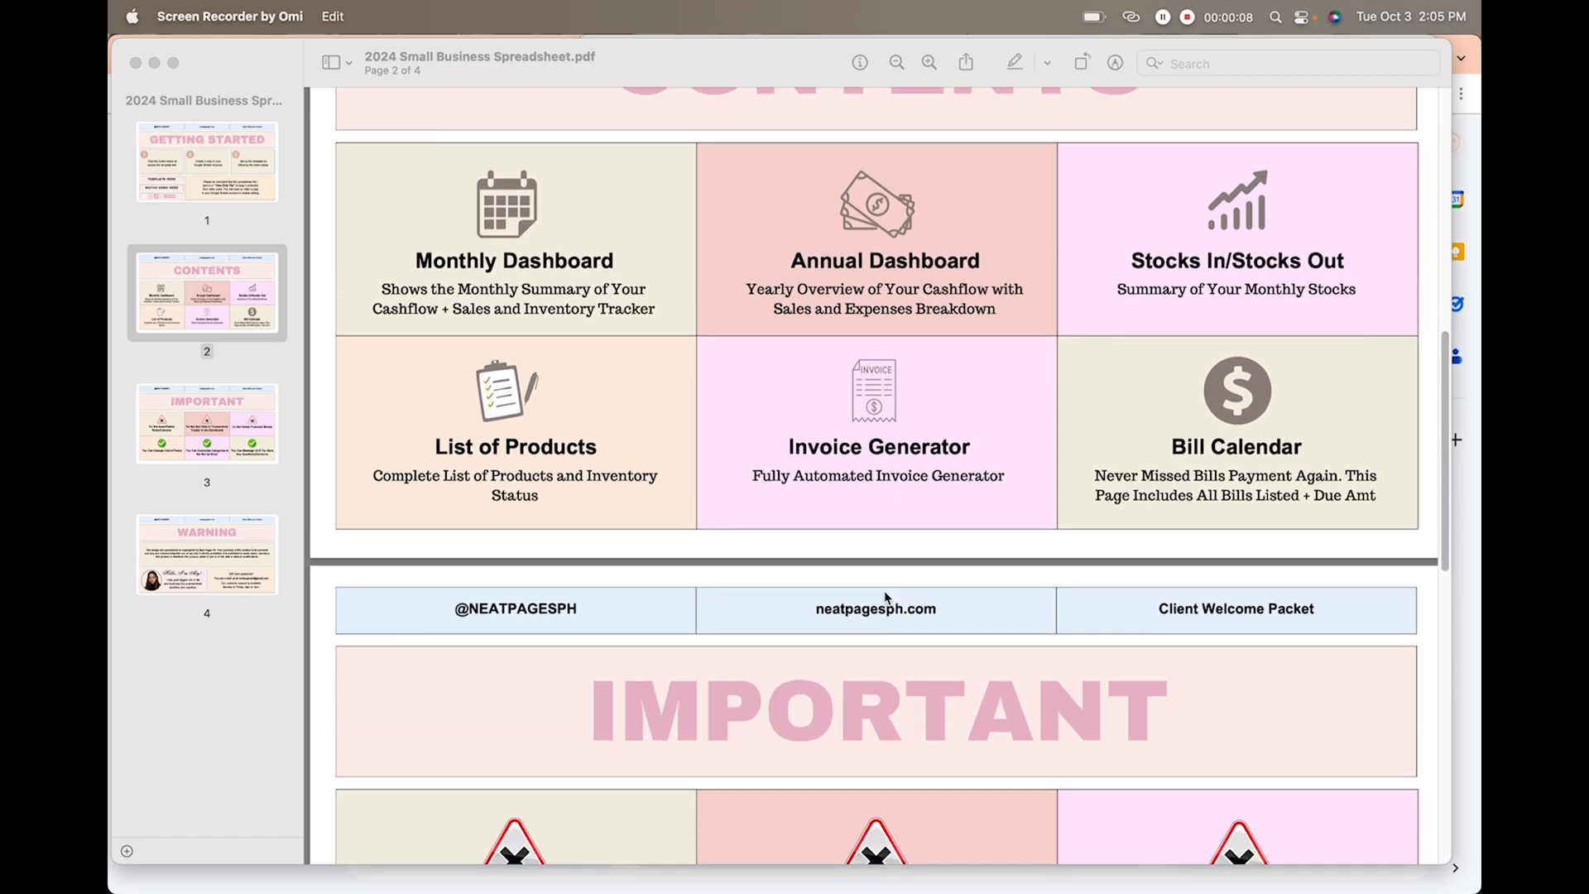
pyautogui.scroll(-14, 886, 596)
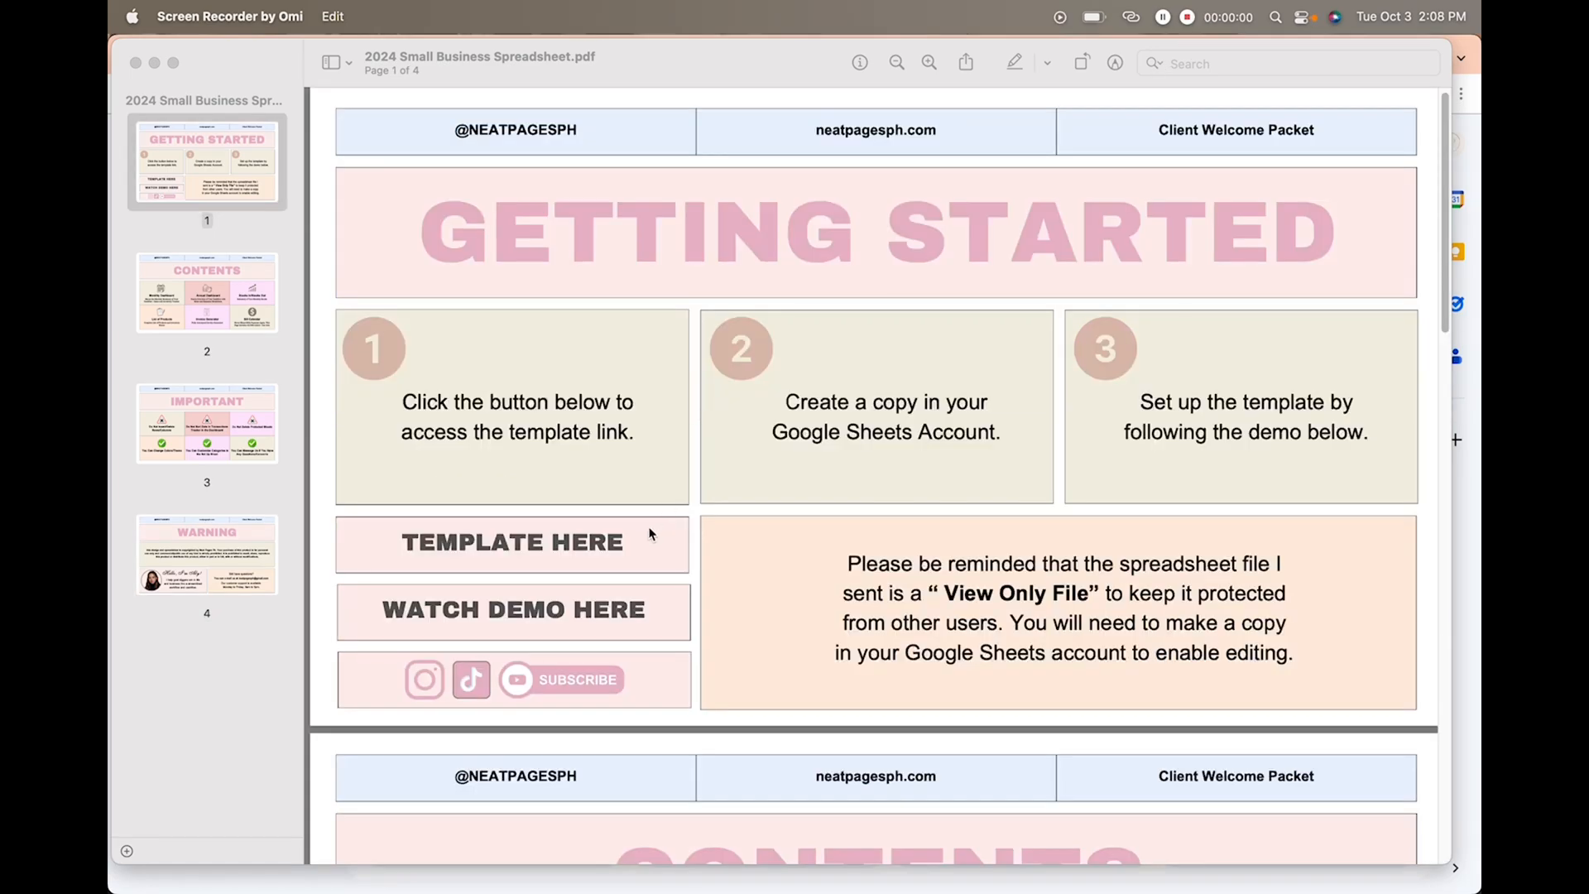
# Open the template folder in Google Drive from the PDF guide's TEMPLATE HERE link and switch its files to grid layout
pyautogui.click(580, 561)
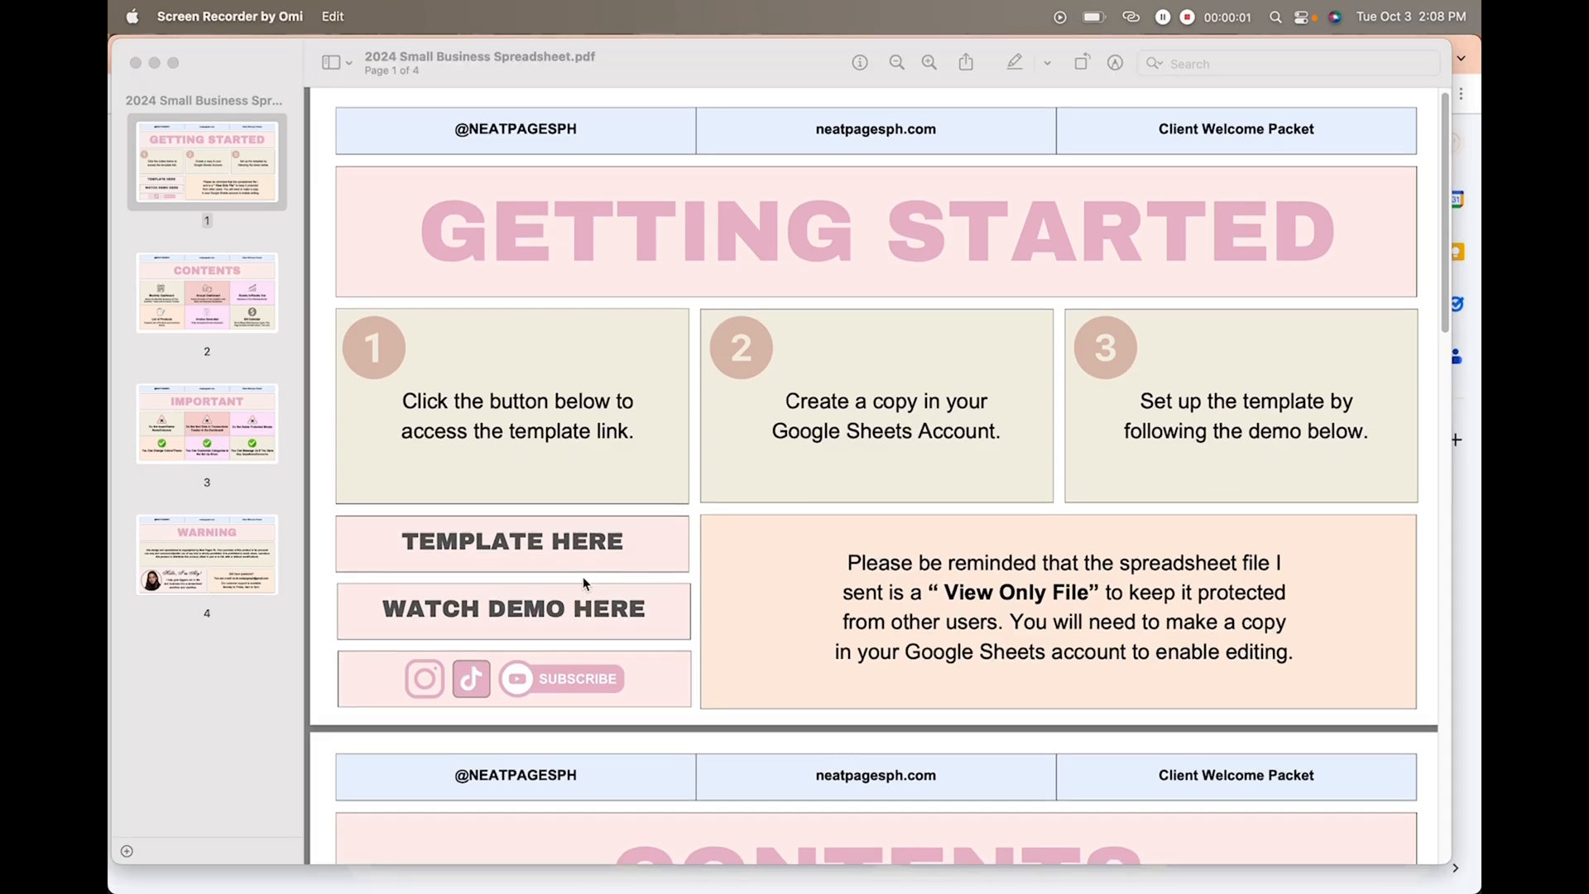
pyautogui.click(579, 554)
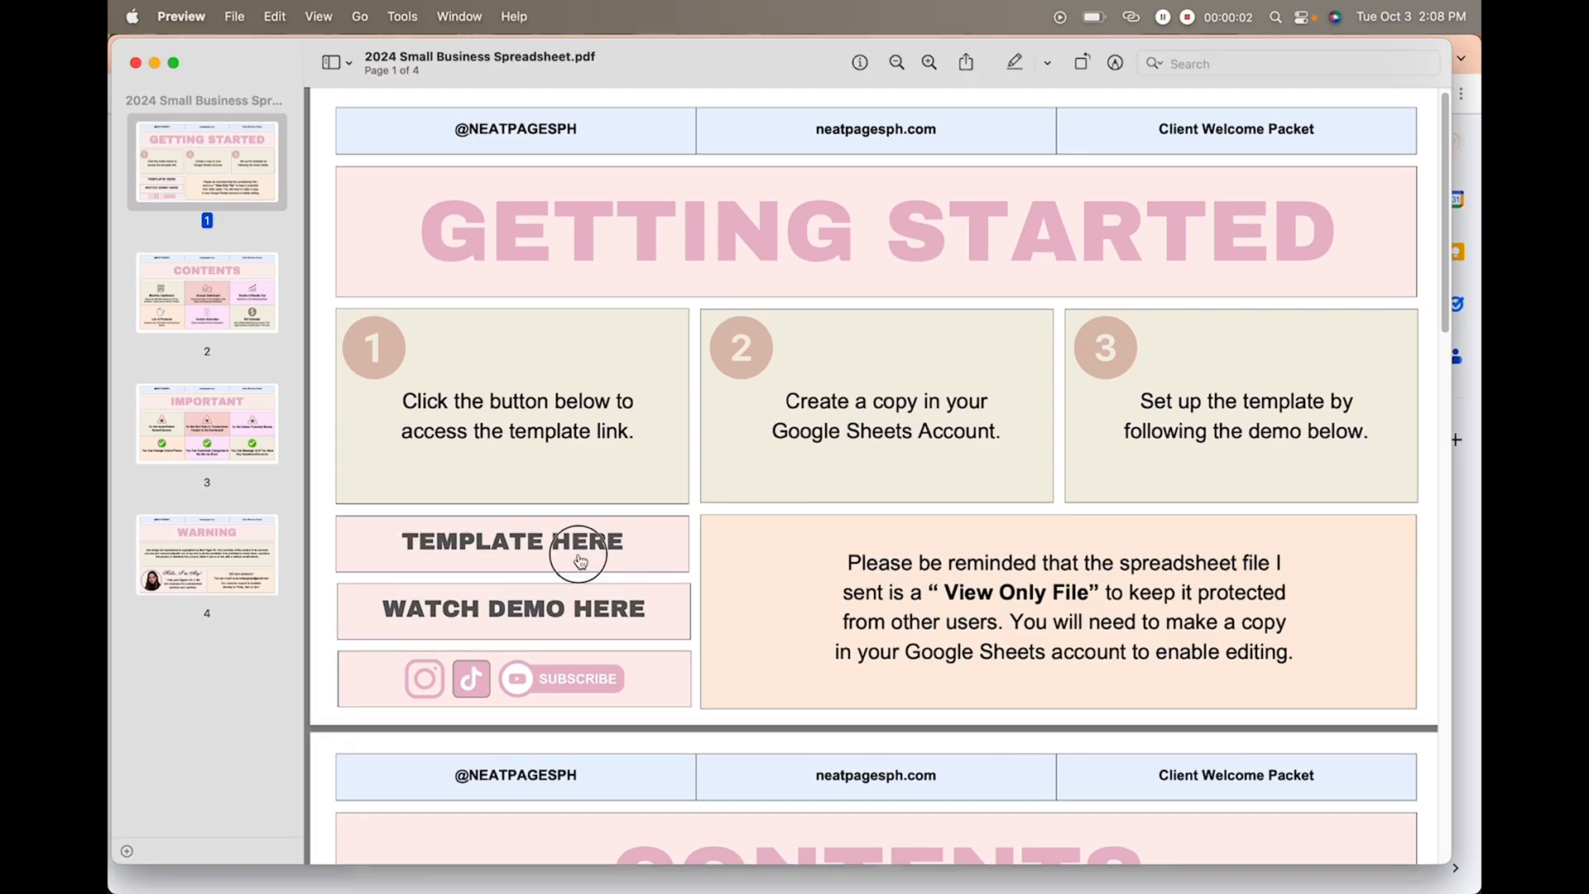
pyautogui.click(596, 549)
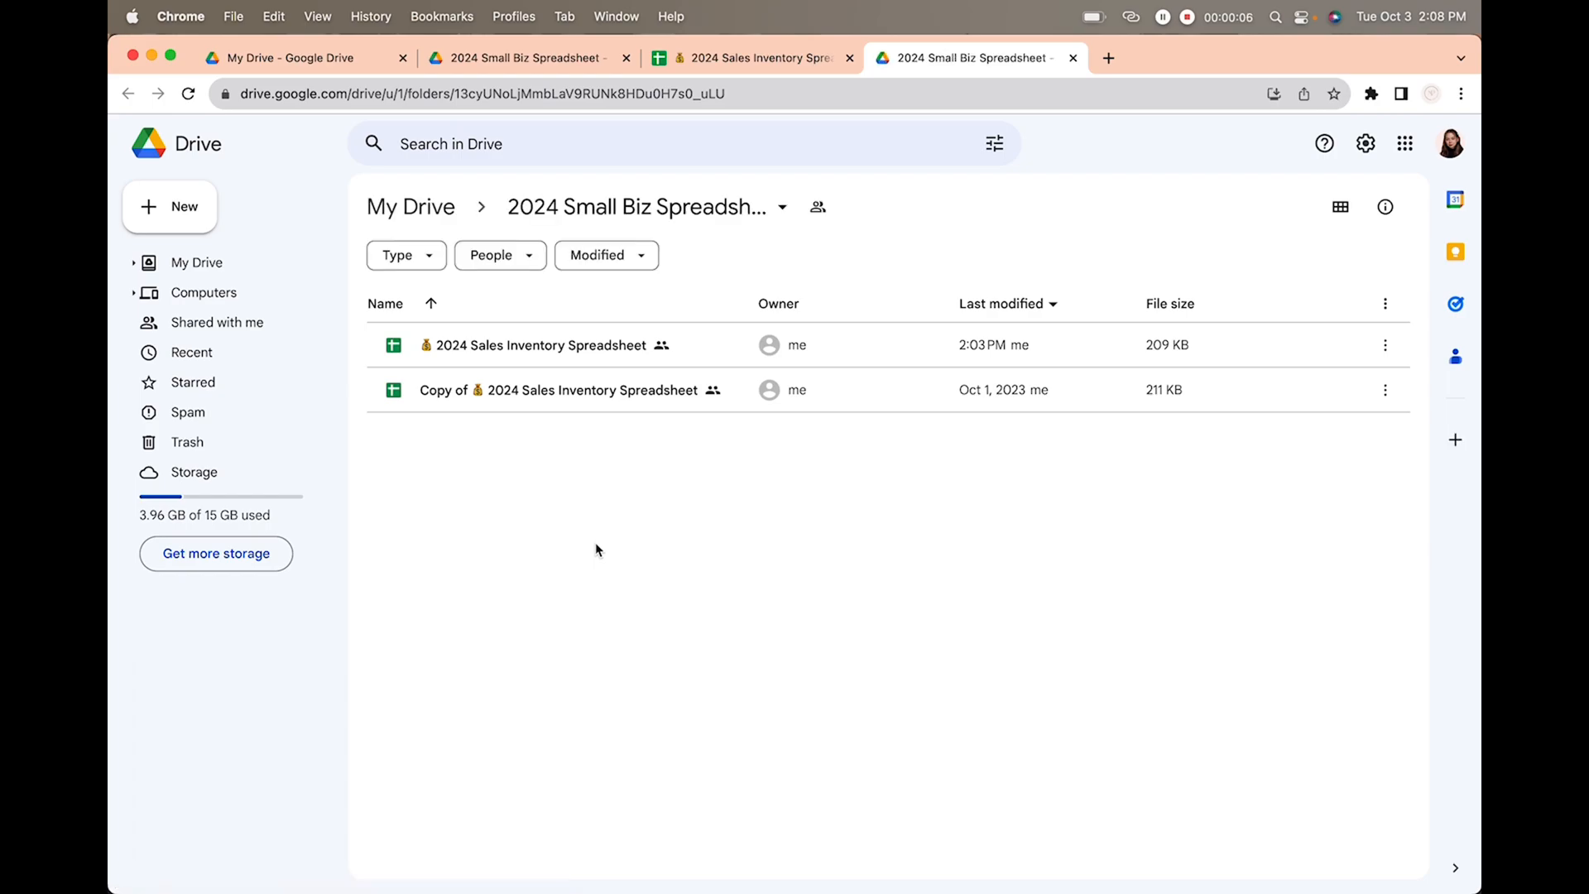
pyautogui.click(1341, 206)
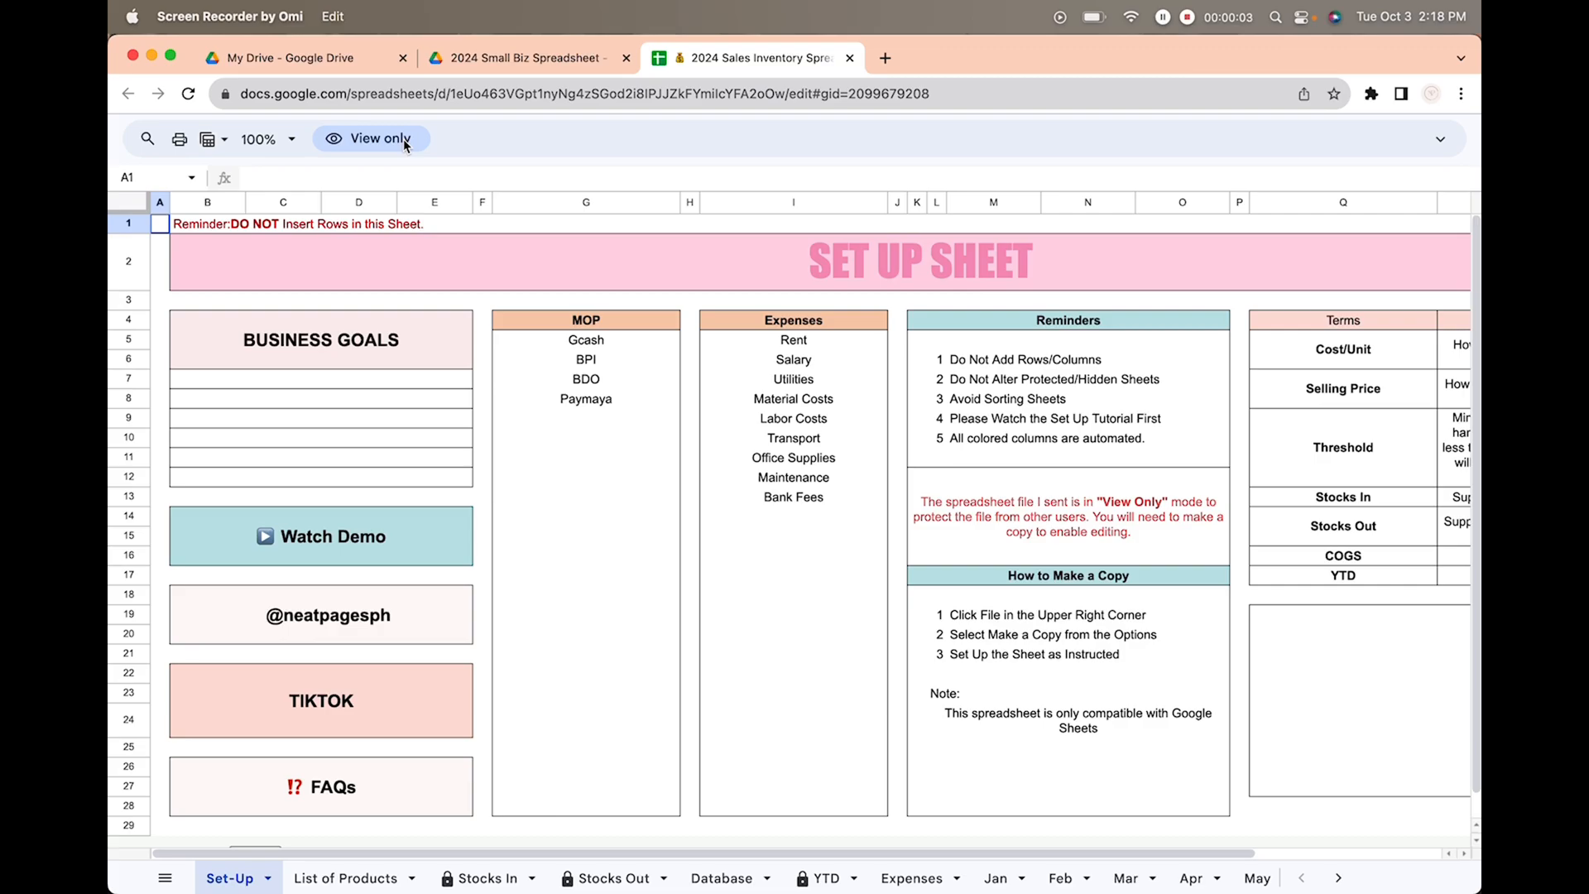
# Show the hidden menus of the view-only 2024 Sales Inventory Spreadsheet and make an editable copy of it
pyautogui.click(1442, 140)
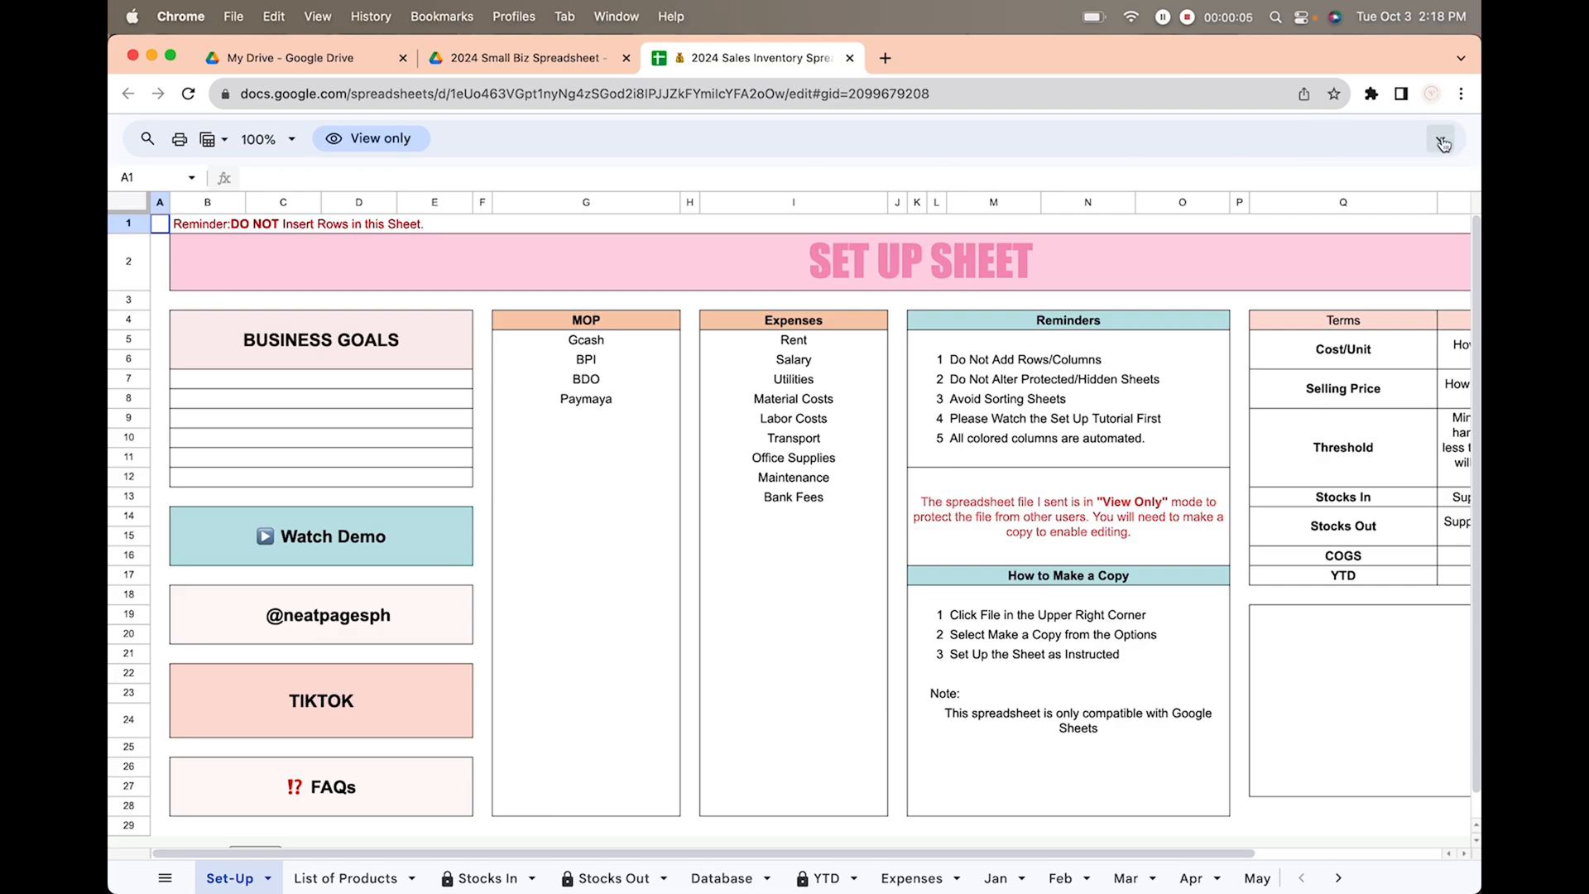
pyautogui.click(1442, 143)
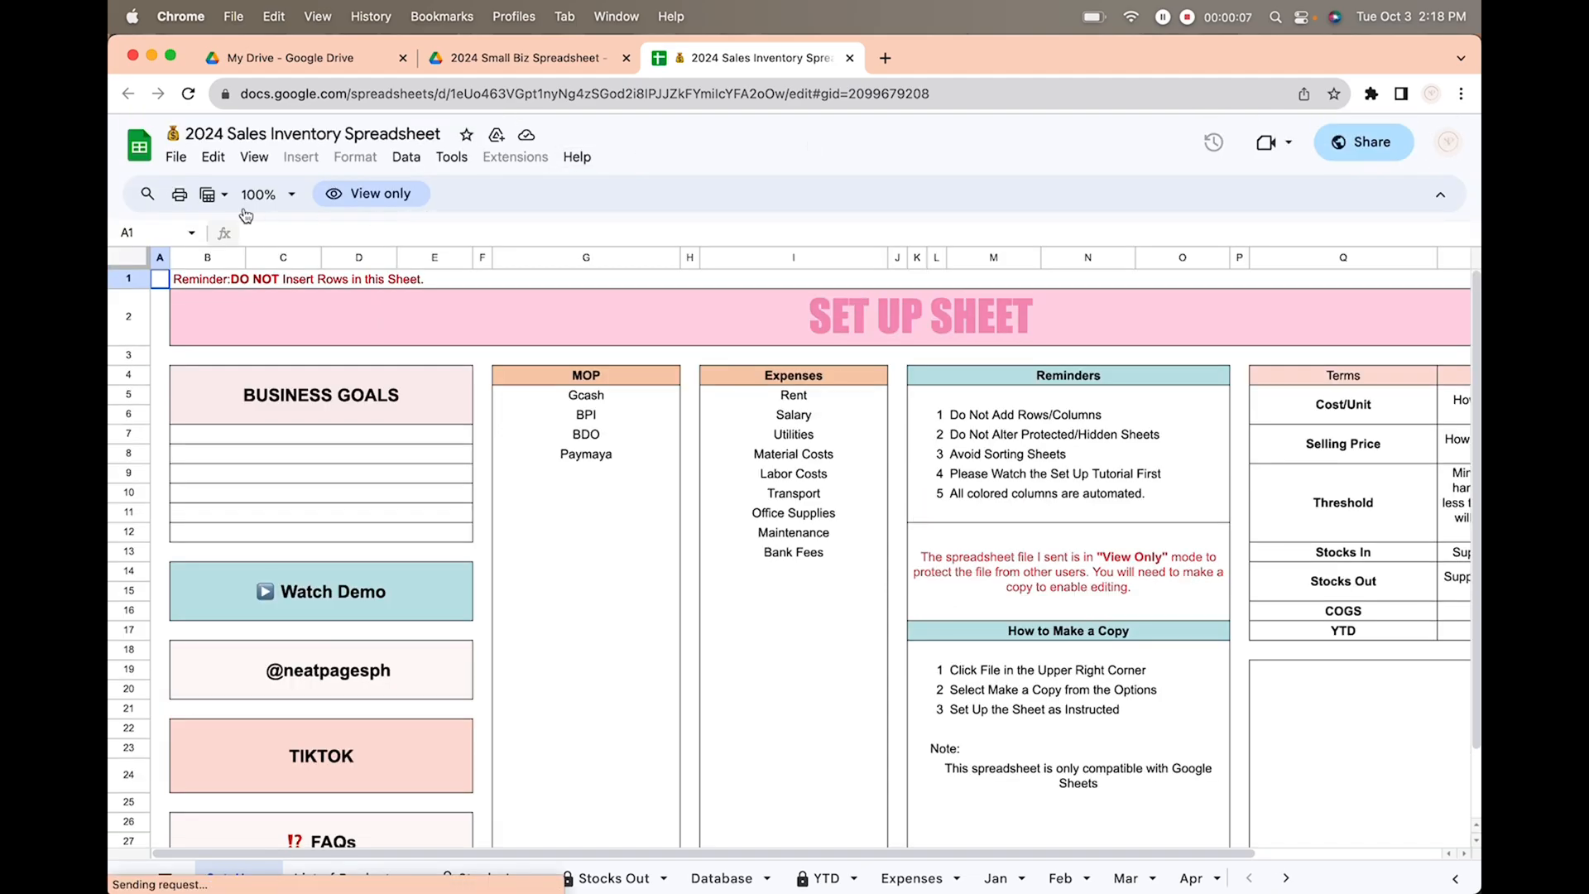
pyautogui.click(172, 163)
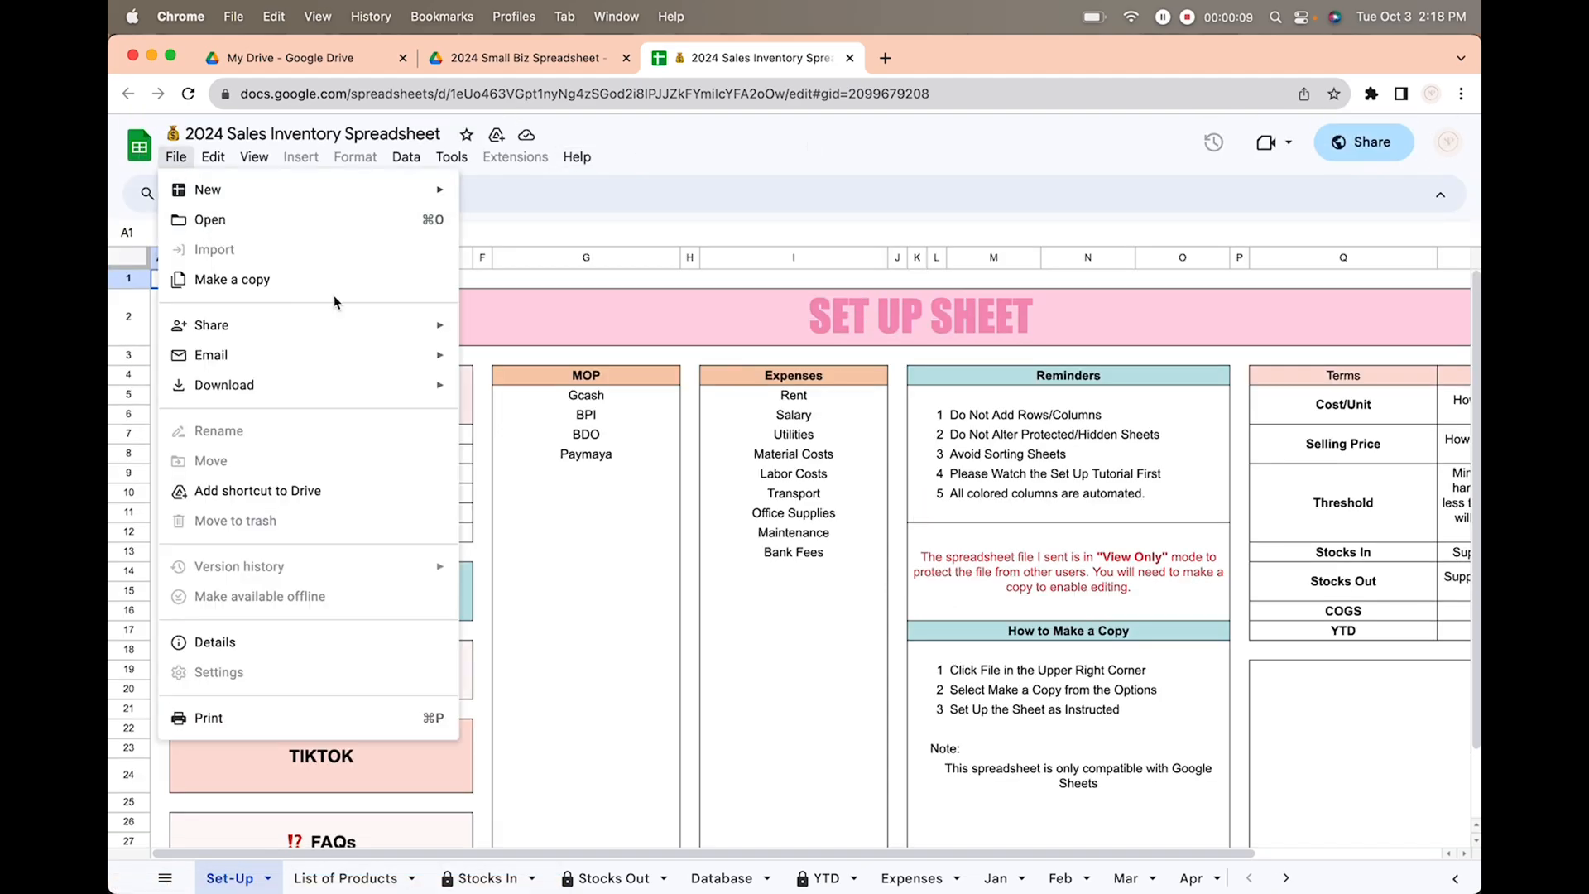
pyautogui.click(379, 288)
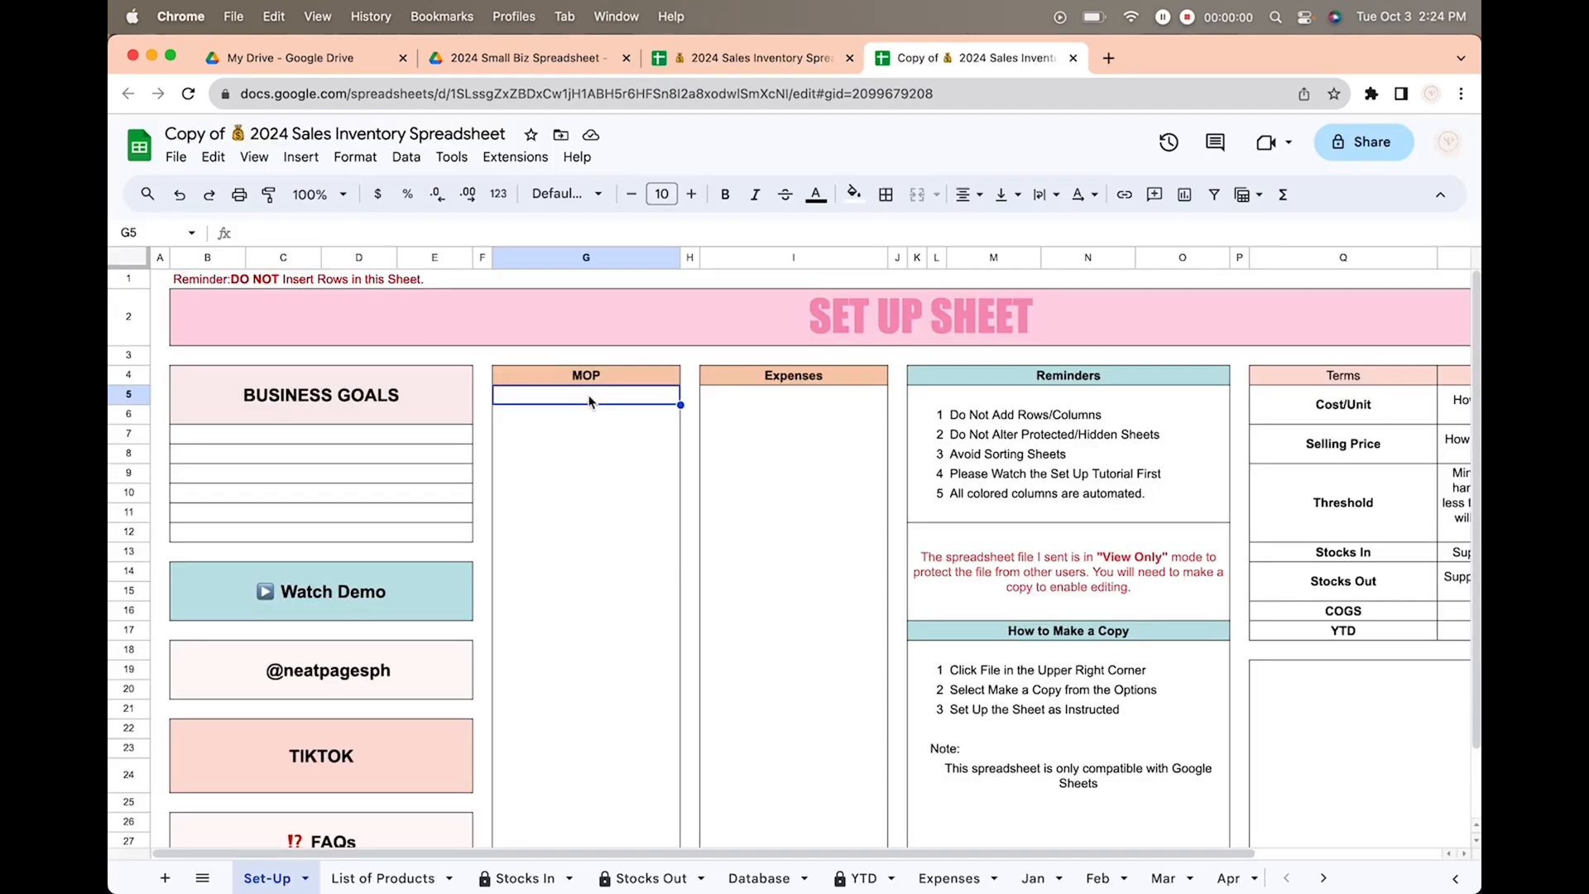
# Enter Gcash and BPI as the payment methods under MOP on the Set-Up sheet
pyautogui.write('Gcash')
pyautogui.press('Return')
pyautogui.write('BPI')
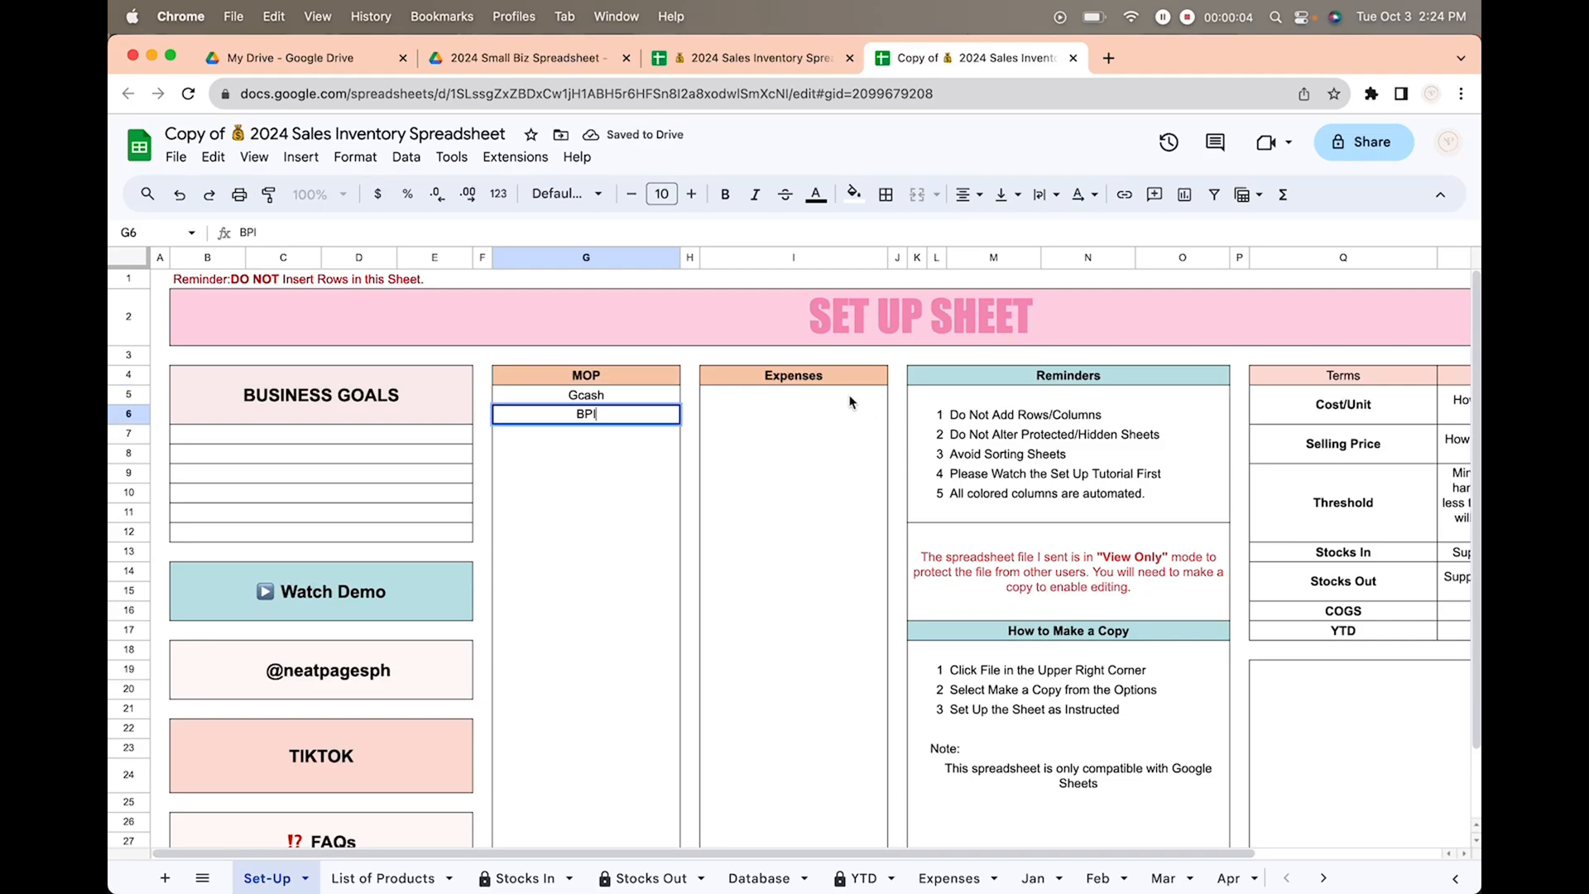
# List Rent, Labor Cost and Material Cost under Expenses and add "6-Figure Monthly Income" as the first business goal
pyautogui.click(849, 397)
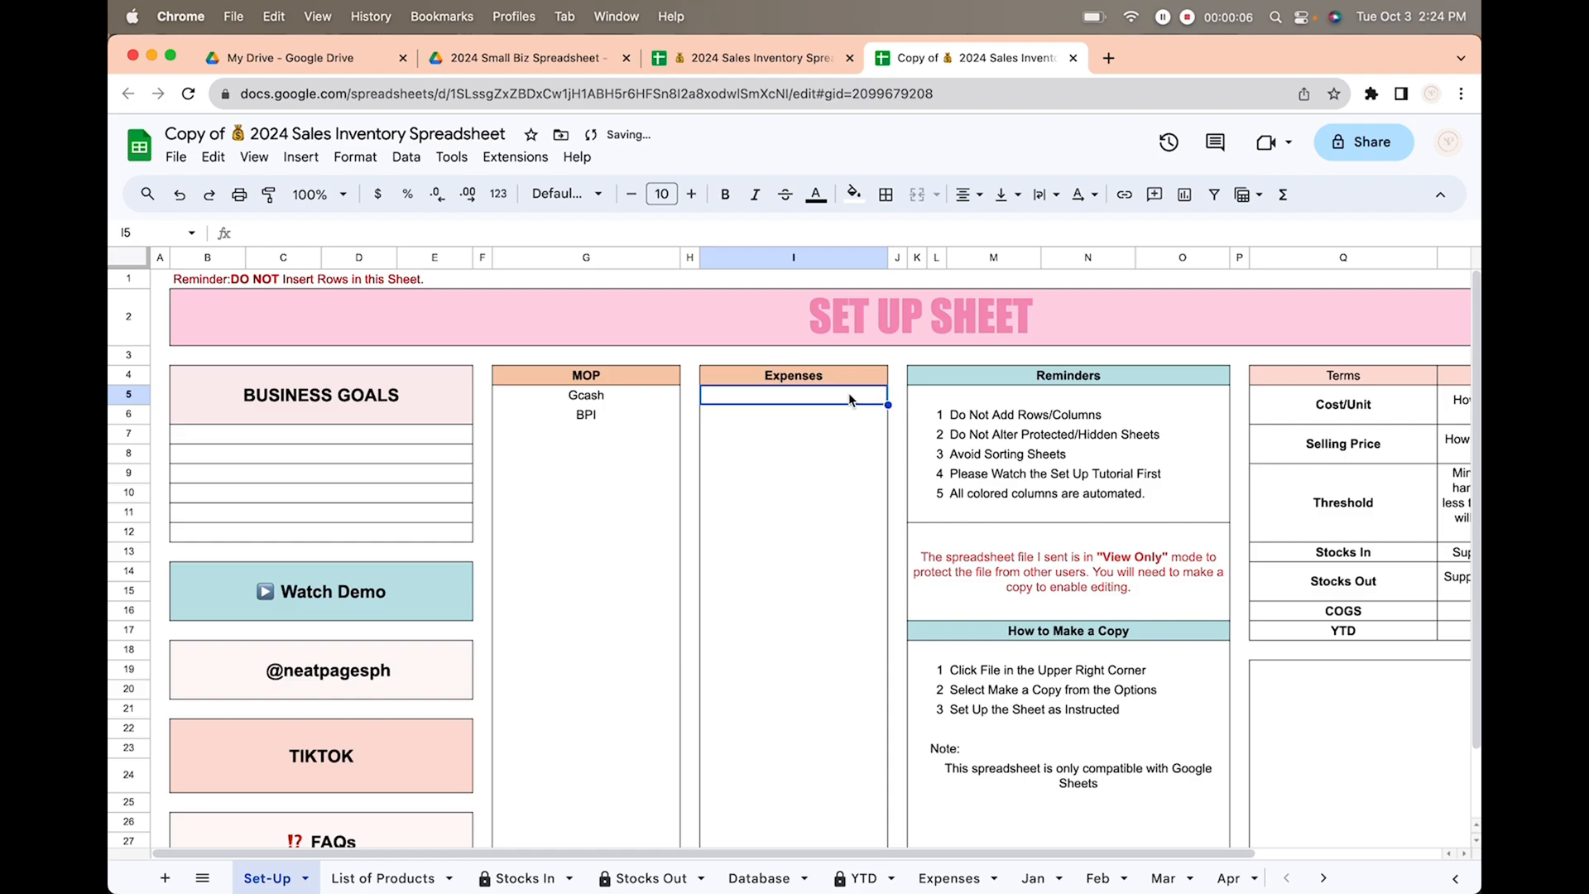
pyautogui.write('Rent')
pyautogui.press('Return')
pyautogui.write('Labor Cost')
pyautogui.press('Return')
pyautogui.write('M')
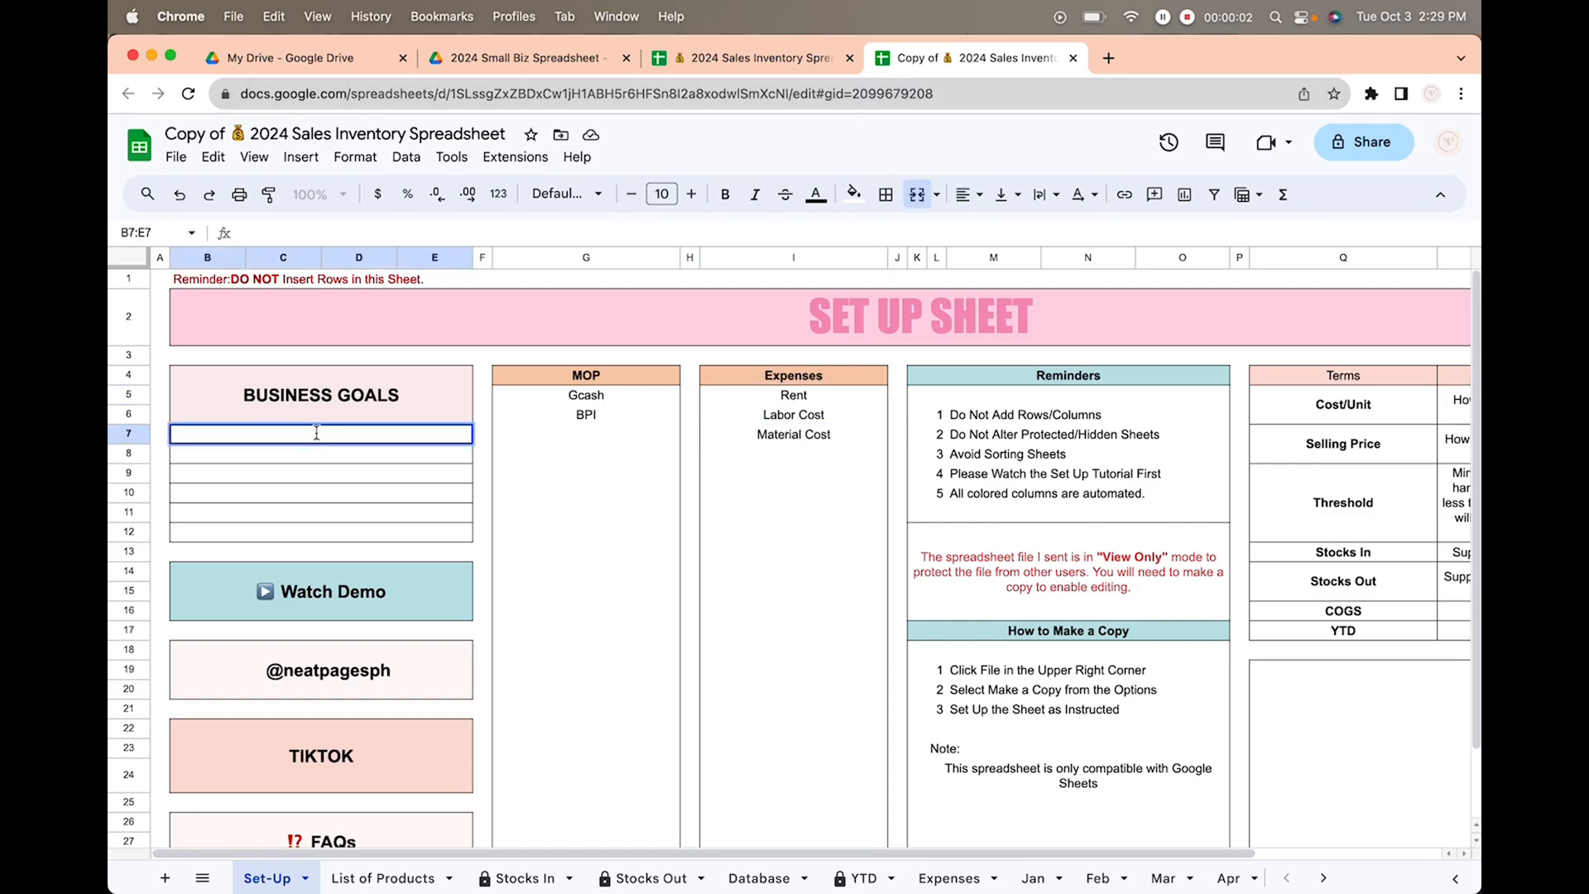
pyautogui.write('6-Figure Monthly Income')
pyautogui.press('Return')
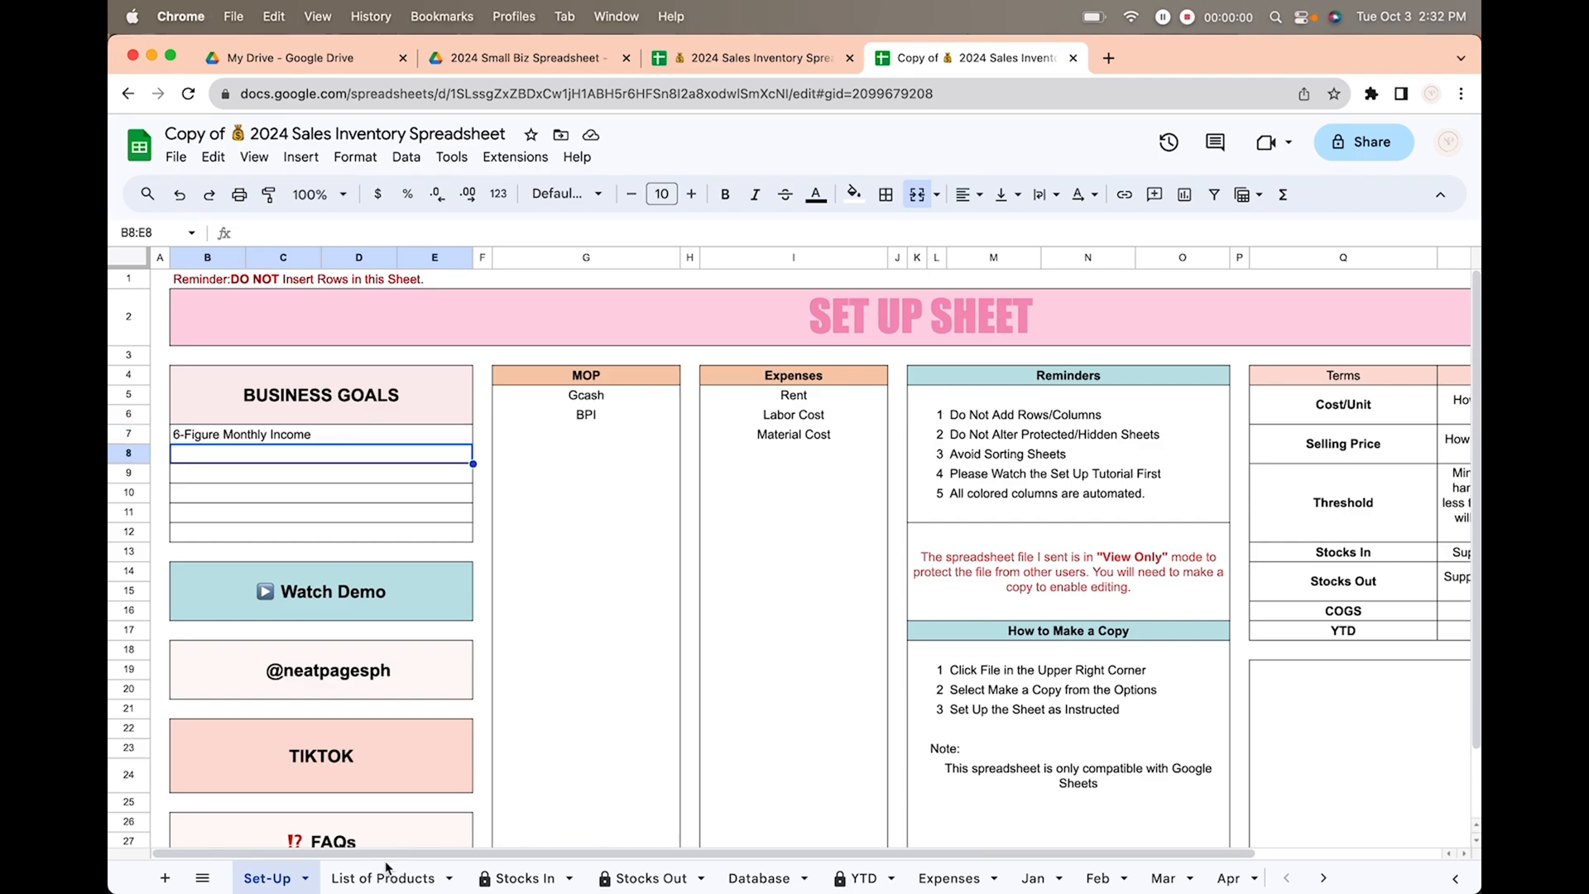
# On the List of Products sheet, set the Status filter to include all values
pyautogui.click(384, 877)
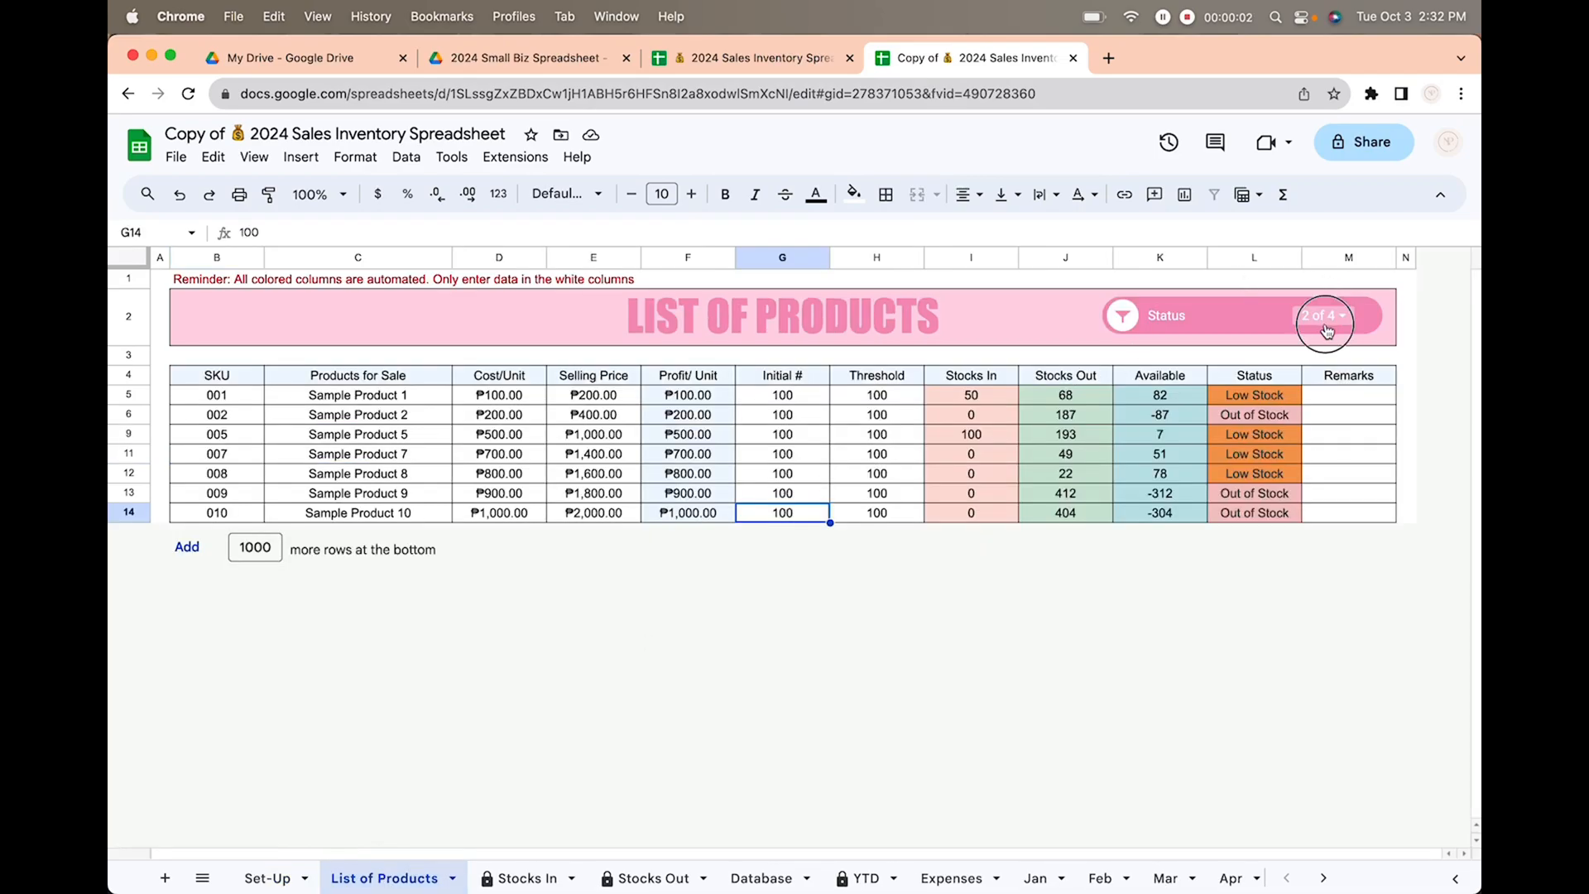
pyautogui.click(1325, 325)
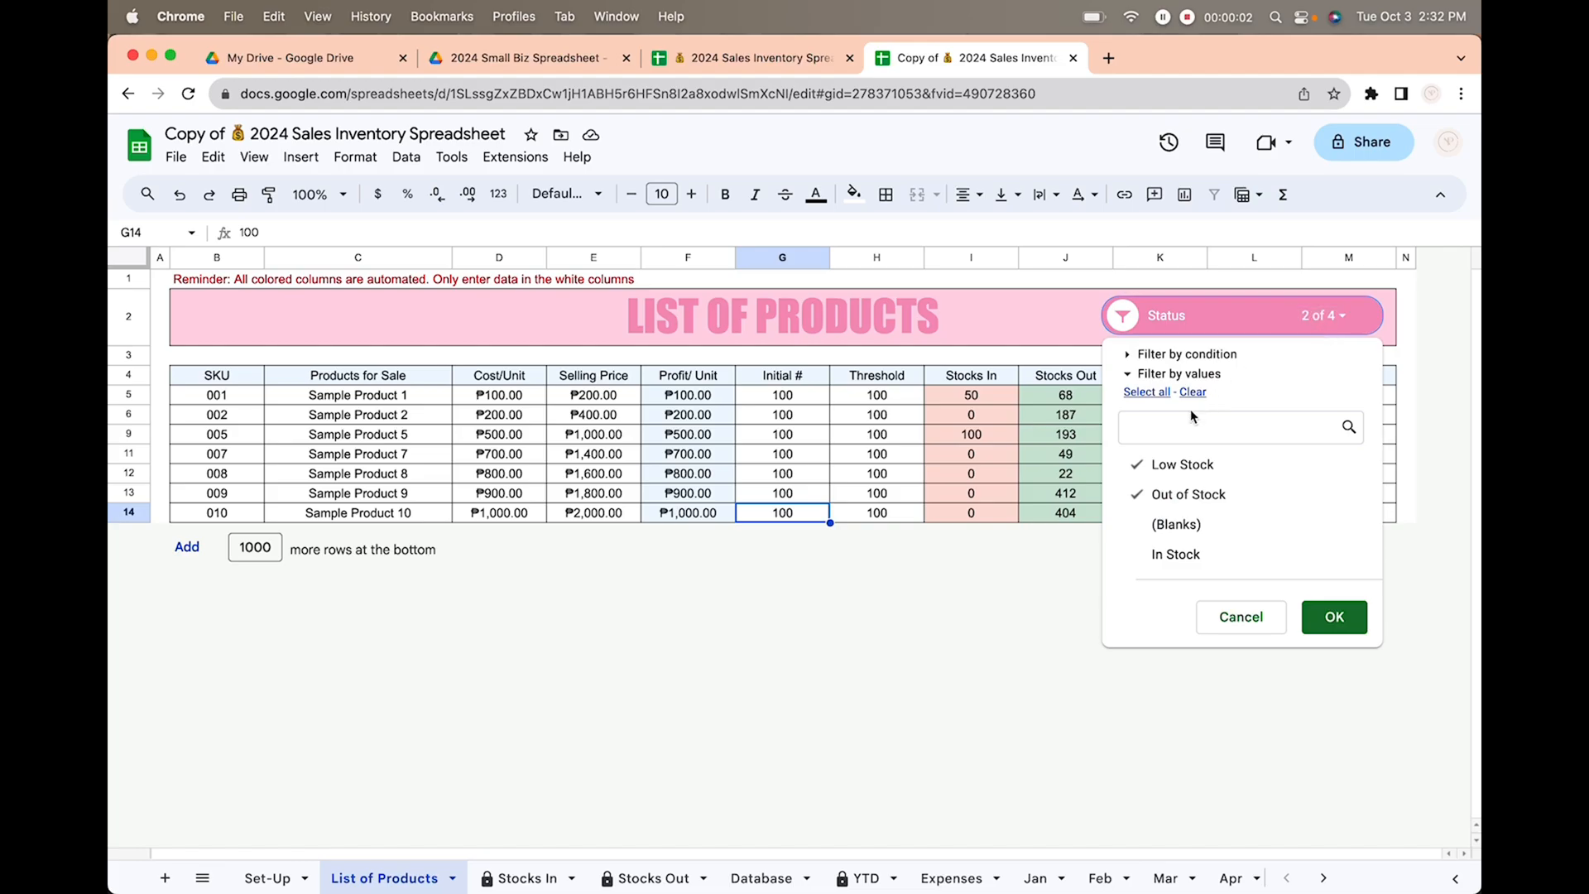
pyautogui.click(1159, 394)
pyautogui.click(1335, 617)
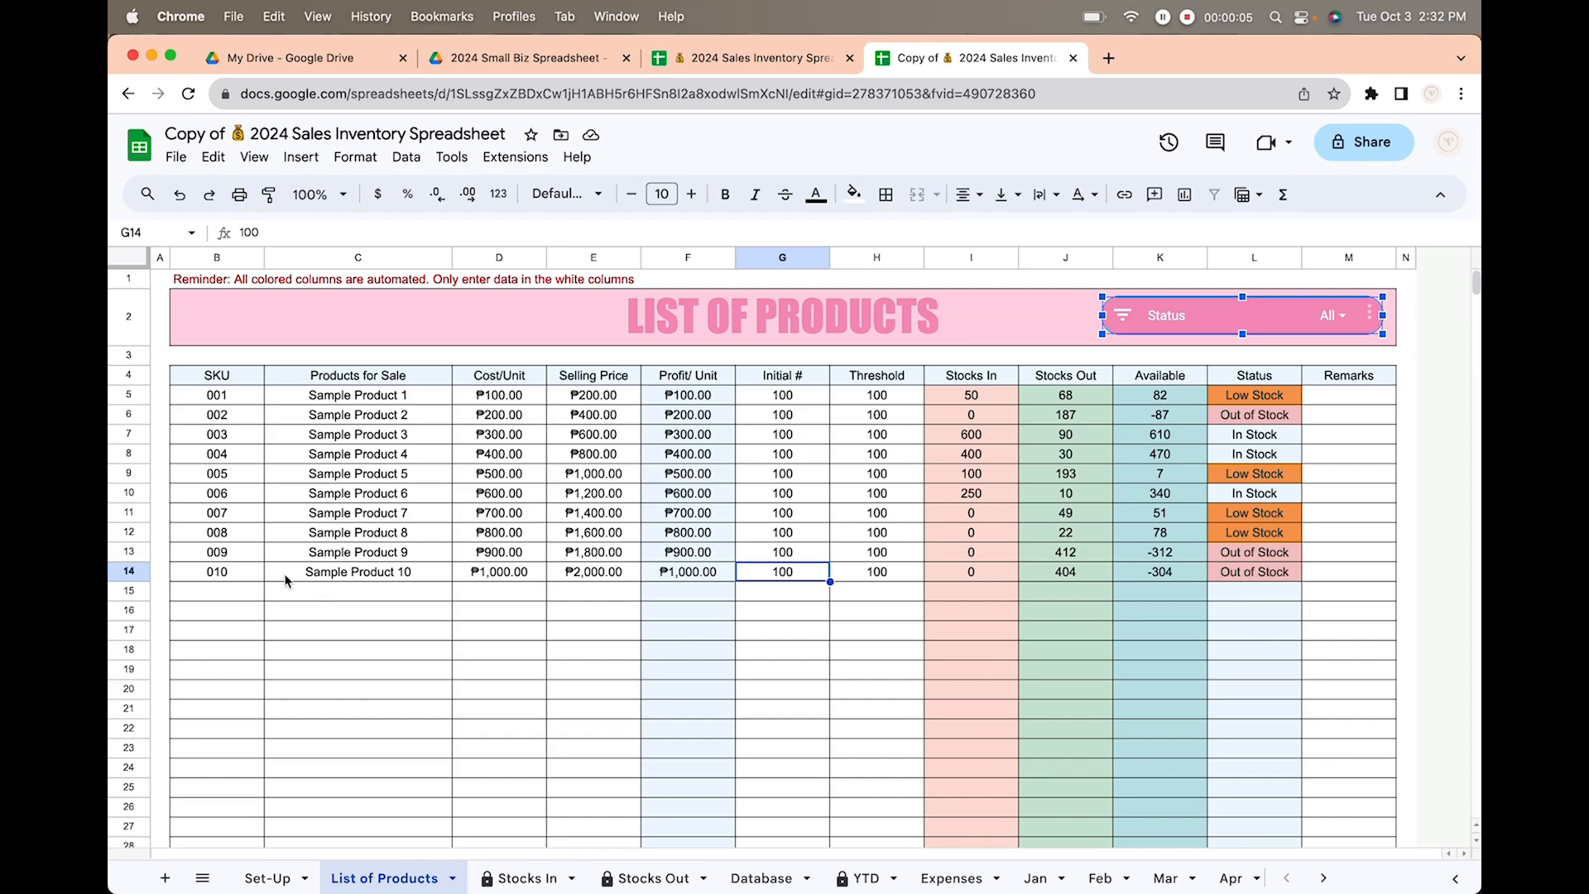
# Add a product in row 15 of List of Products with SKU 011 and the name "Sample Poduct 11"
pyautogui.click(230, 601)
pyautogui.write('011')
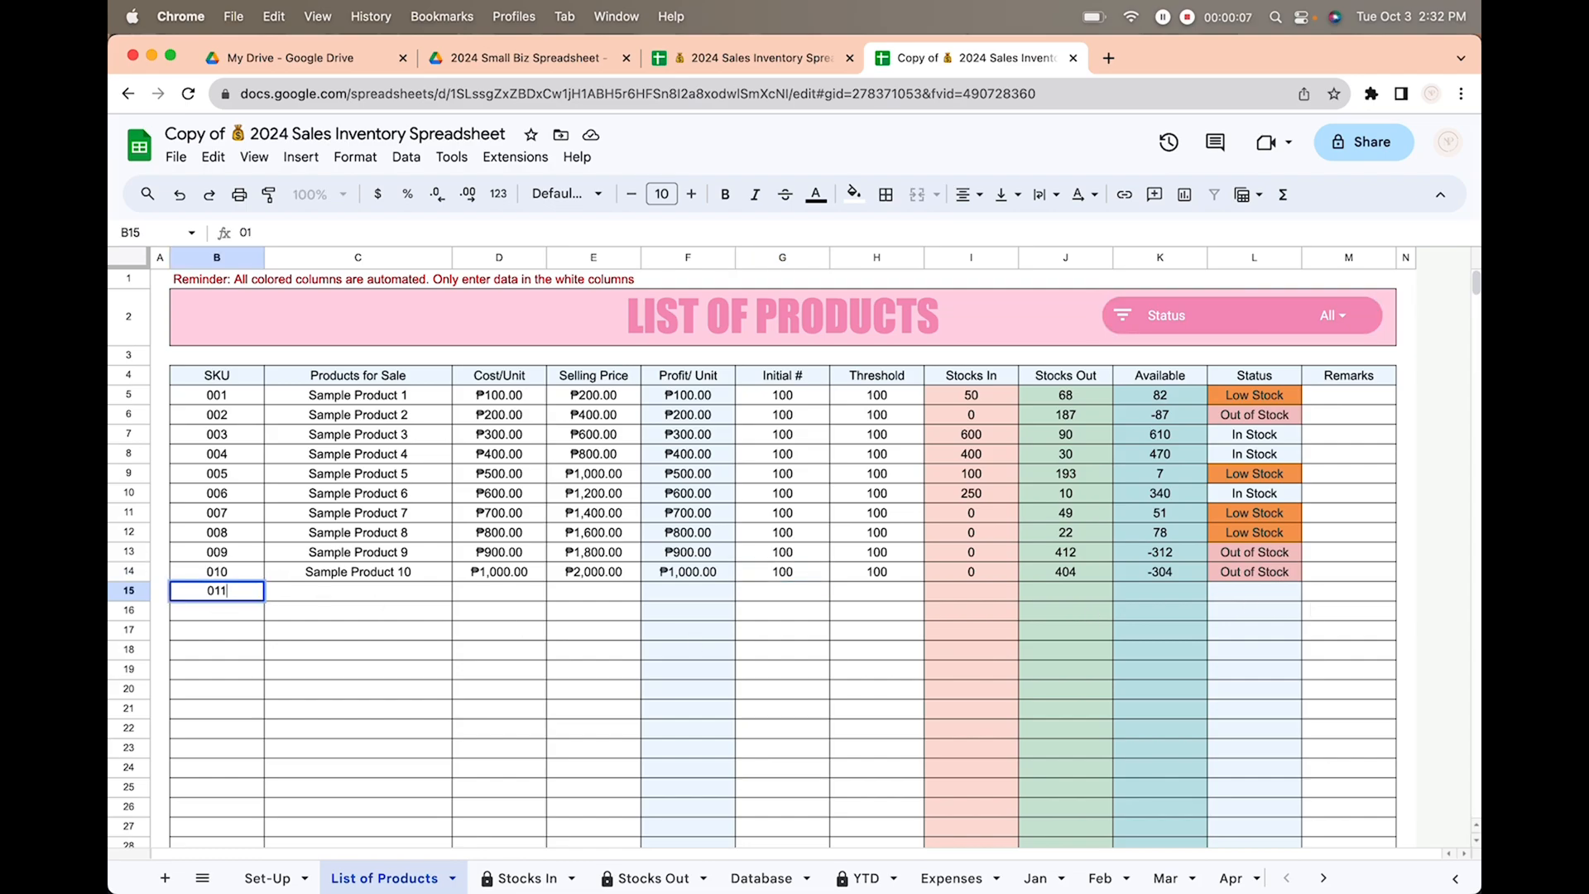
pyautogui.press('Tab')
pyautogui.write('Sample P')
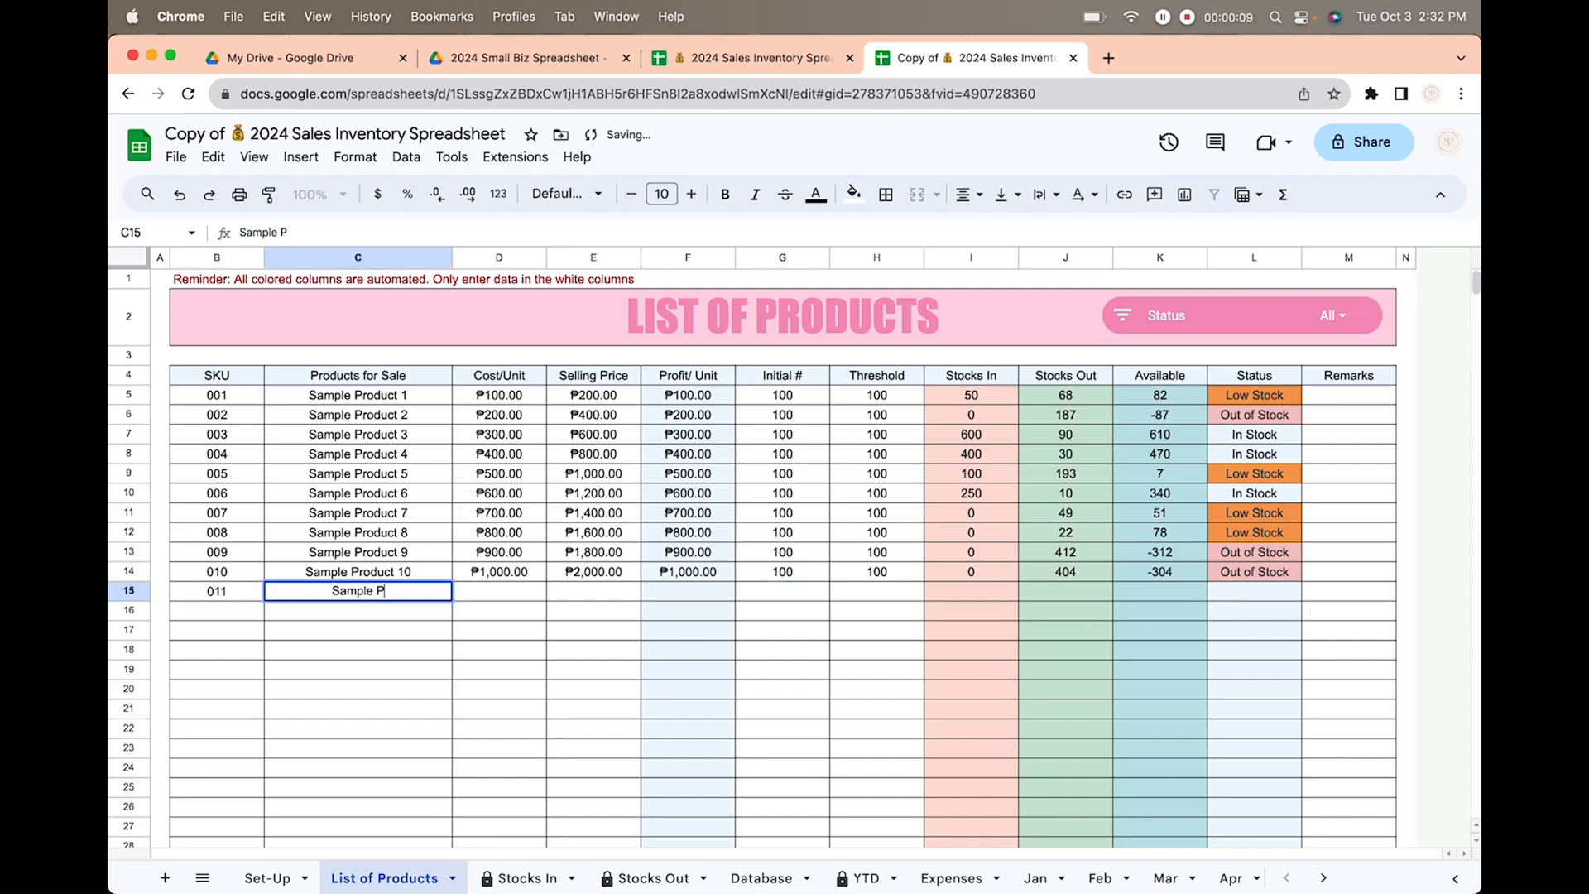
pyautogui.write('oduct 11')
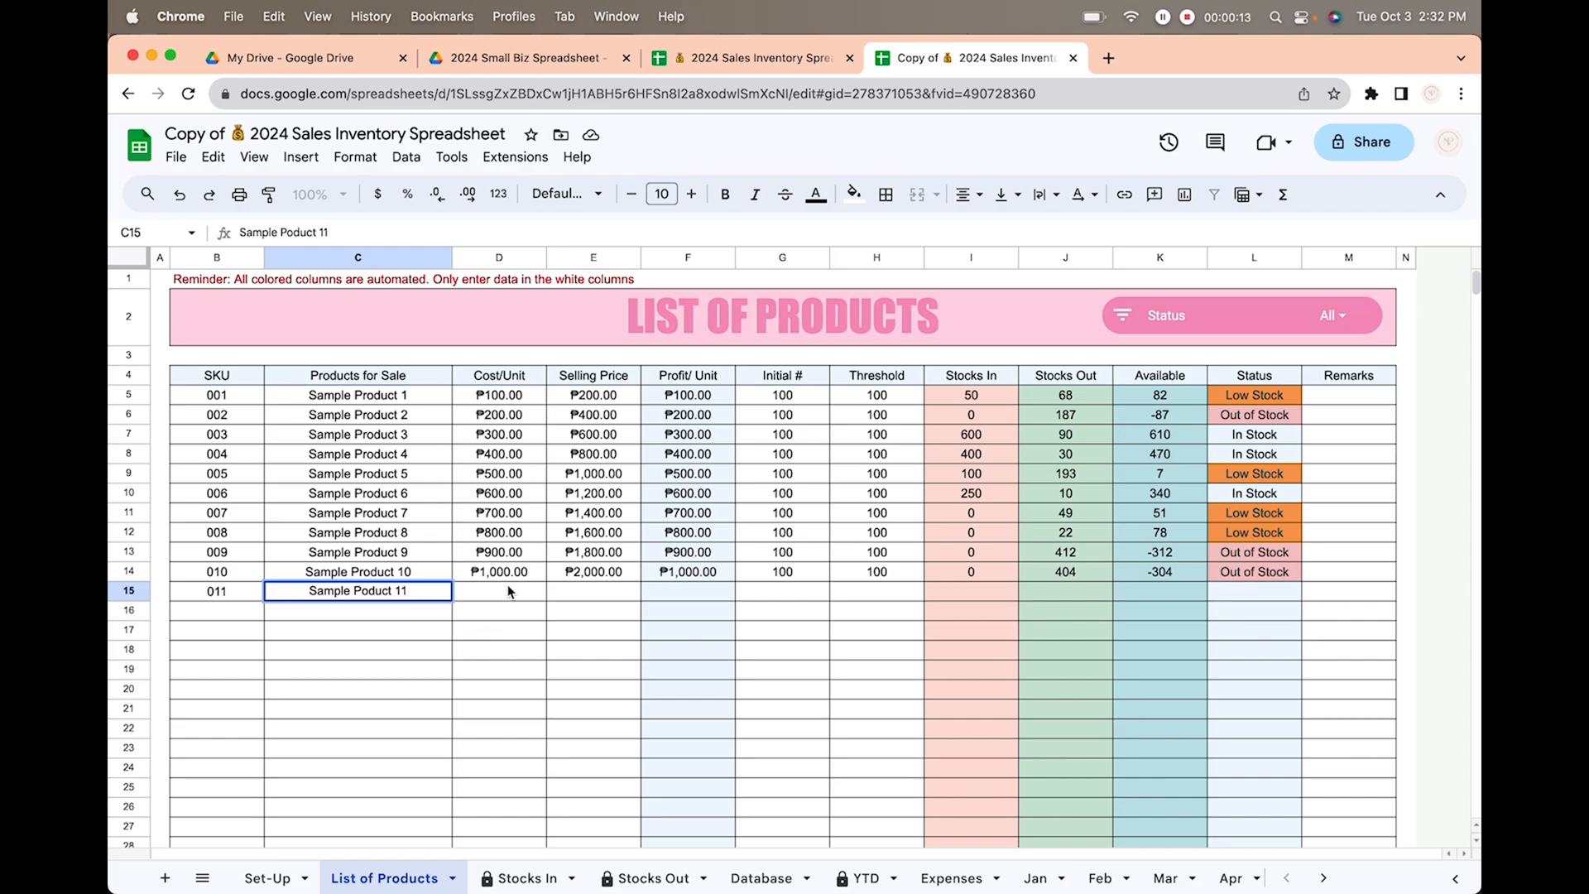
# Set the cost per unit of product 011 to 2000 and its selling price to 4000
pyautogui.click(496, 596)
pyautogui.write('2000')
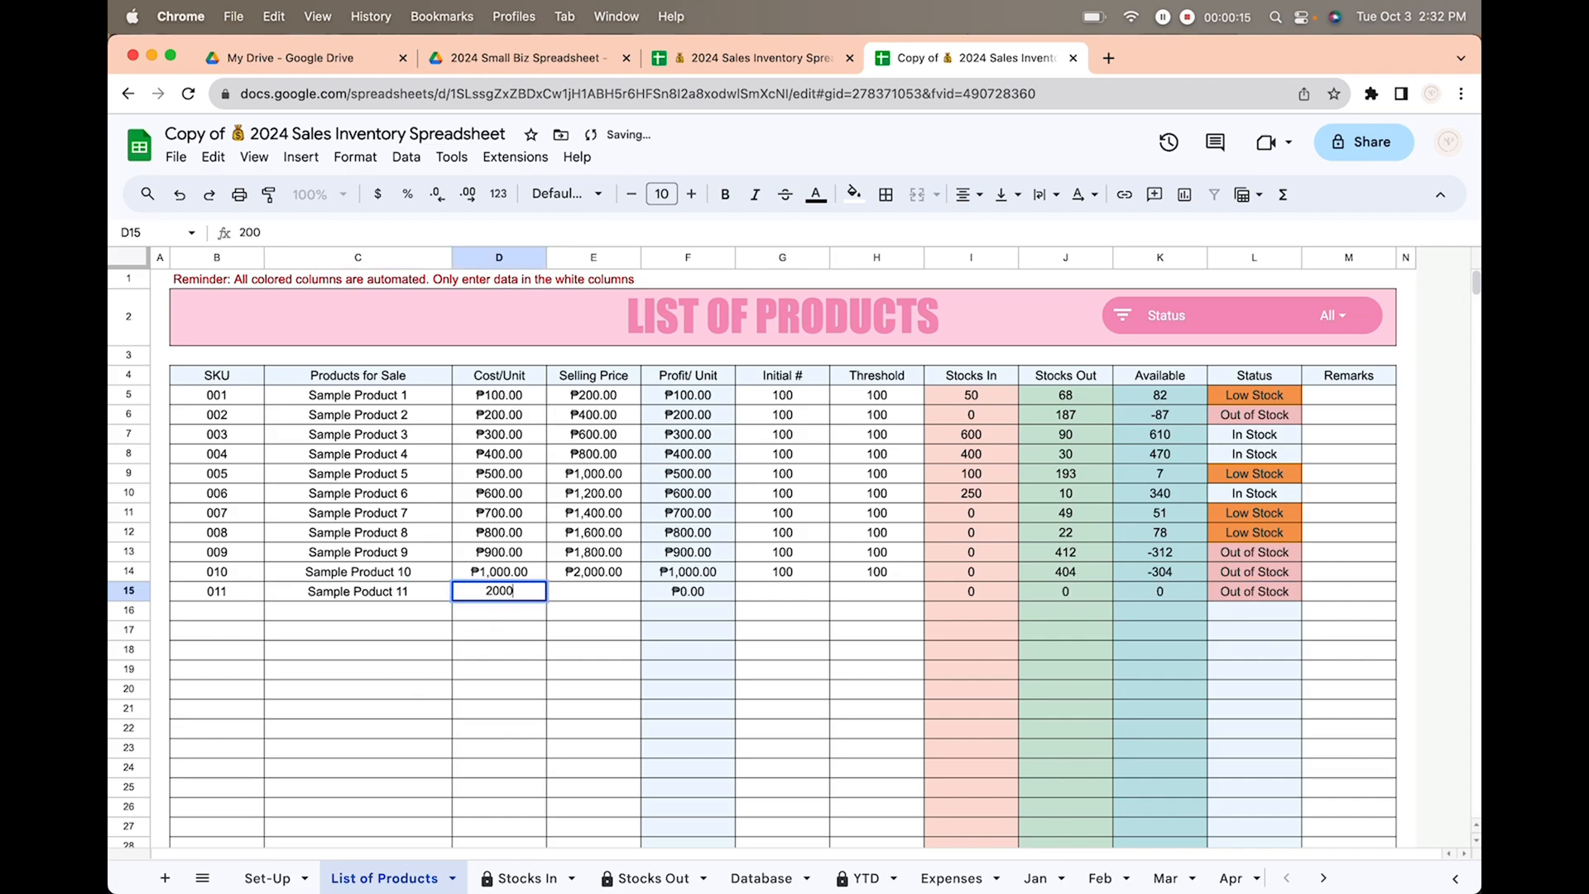
pyautogui.press('Tab')
pyautogui.write('4000')
pyautogui.press('Tab')
pyautogui.press('Tab')
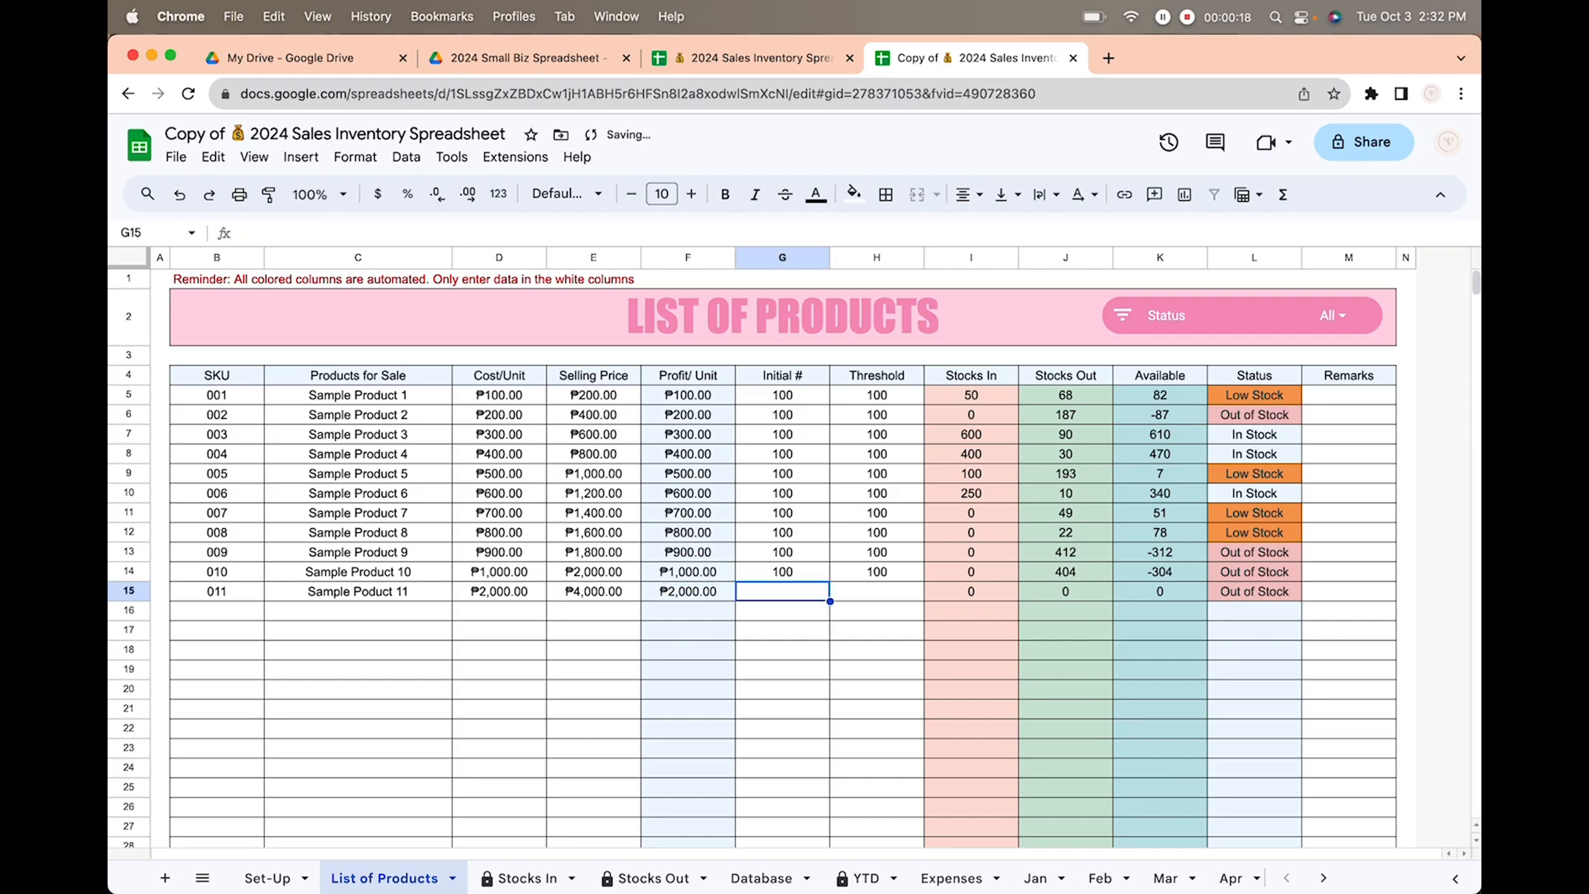
# Set the initial quantity of product 011 to 100 and its threshold to 50
pyautogui.write('100')
pyautogui.press('Tab')
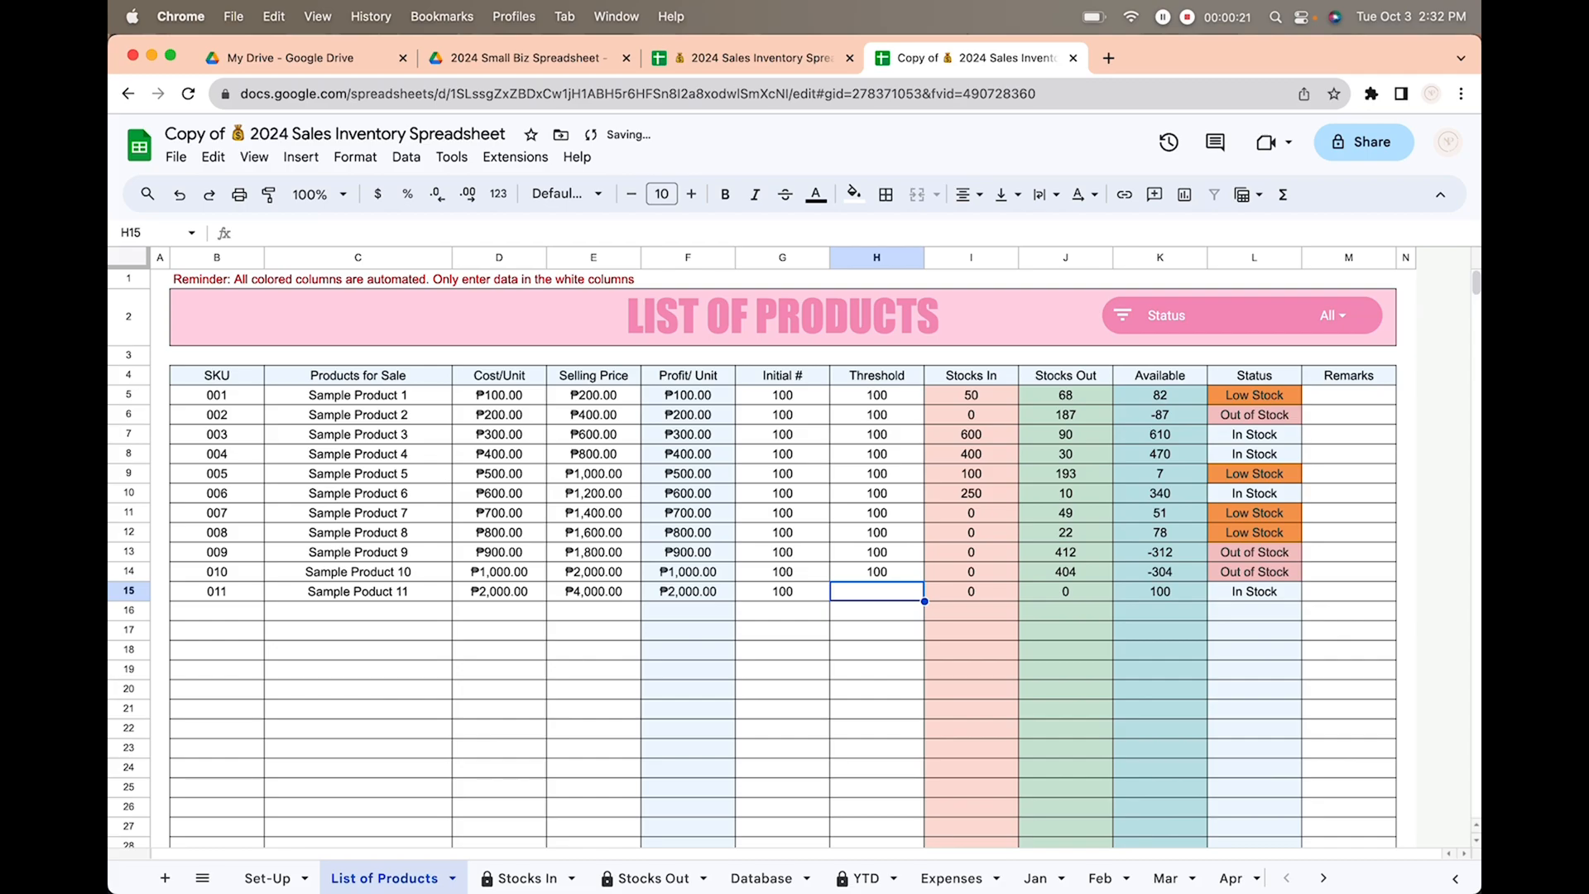
pyautogui.write('50')
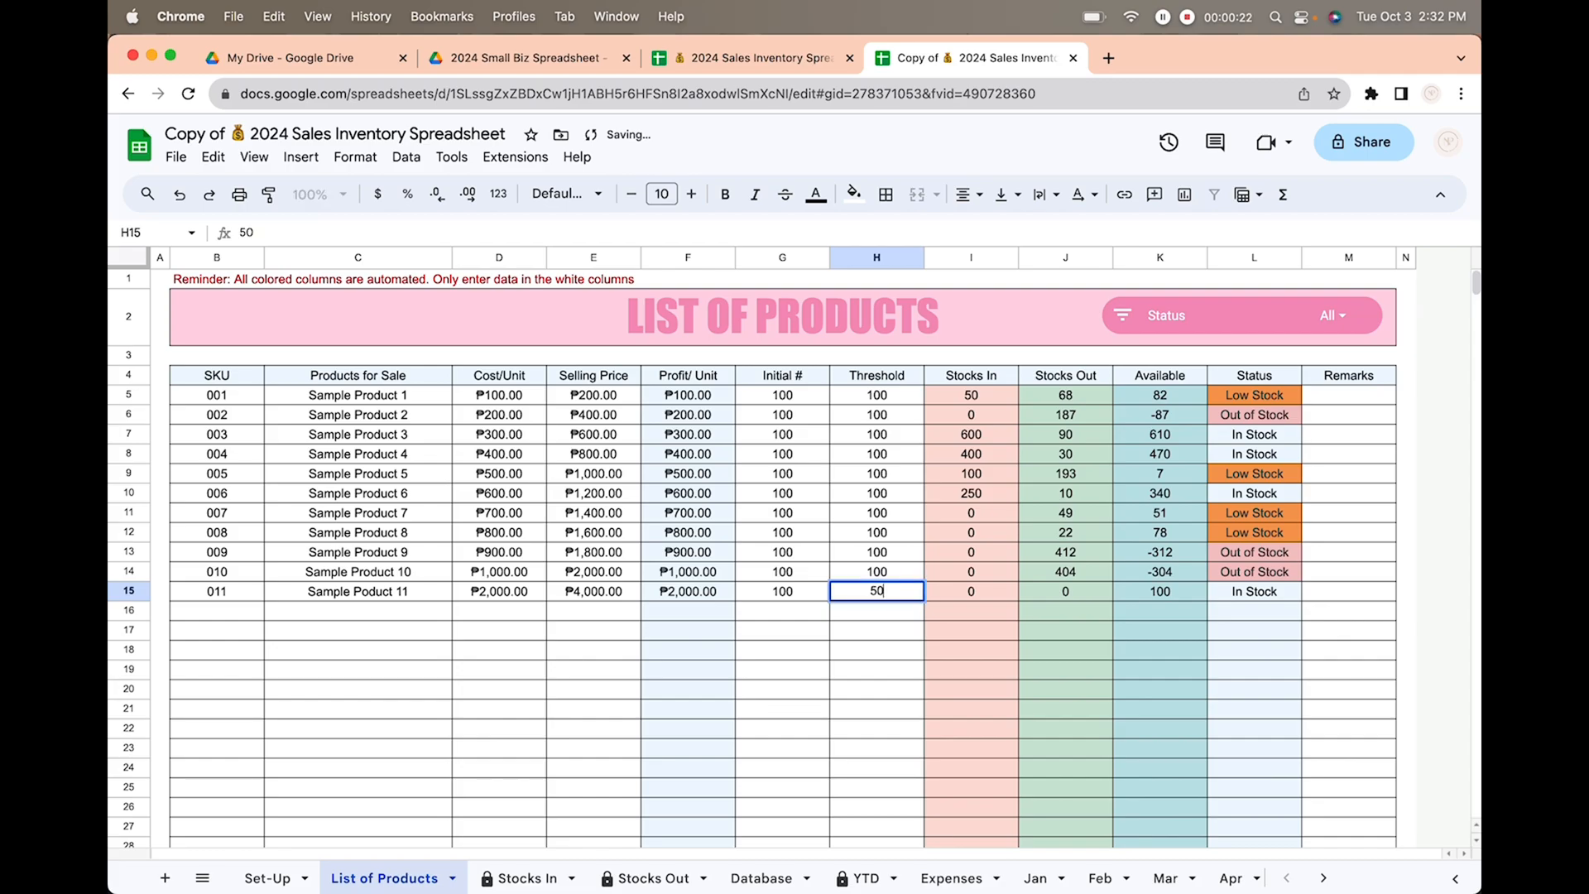
pyautogui.press('Tab')
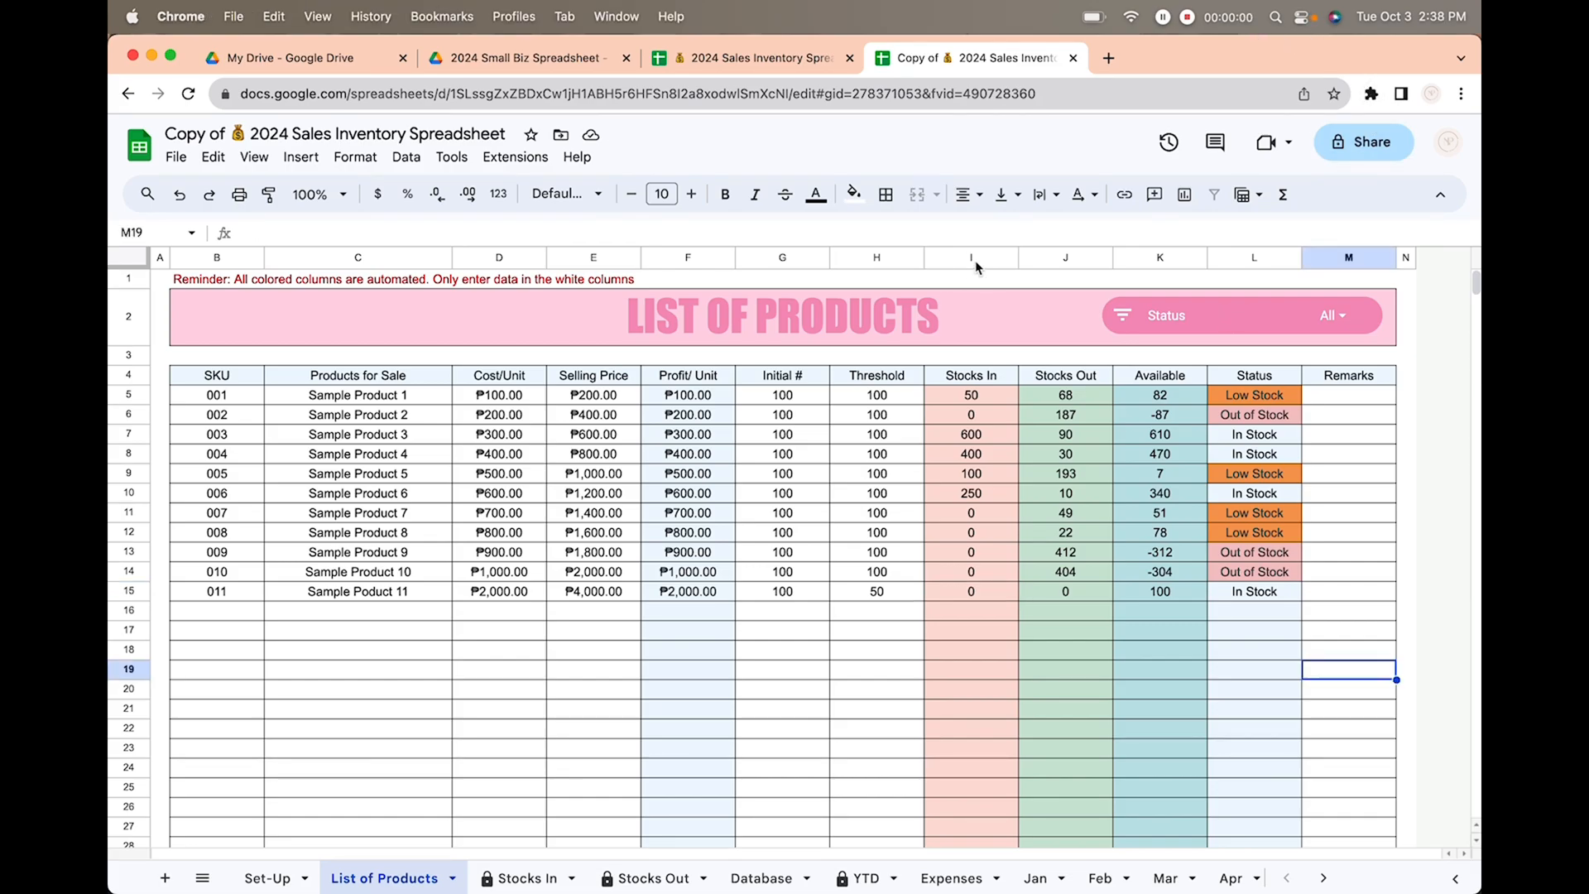
# Select the Stocks In, Stocks Out and Available columns (I to K) to point out the automated stock figures
pyautogui.click(979, 258)
pyautogui.keyDown('shift'); pyautogui.click(1047, 257); pyautogui.keyUp('shift')
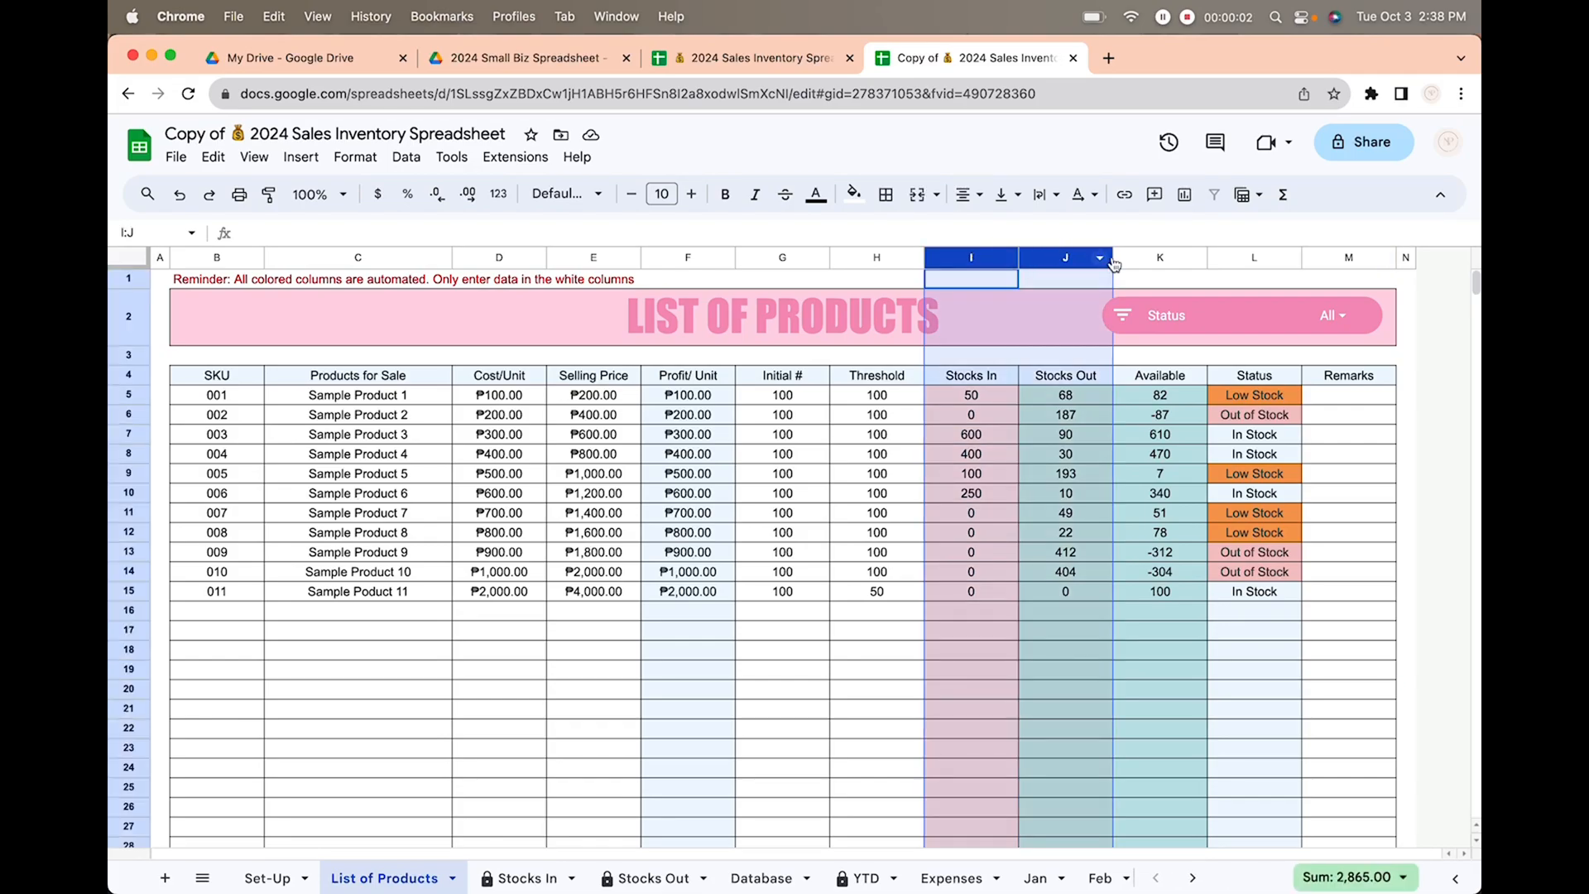
pyautogui.keyDown('shift'); pyautogui.click(1162, 255); pyautogui.keyUp('shift')
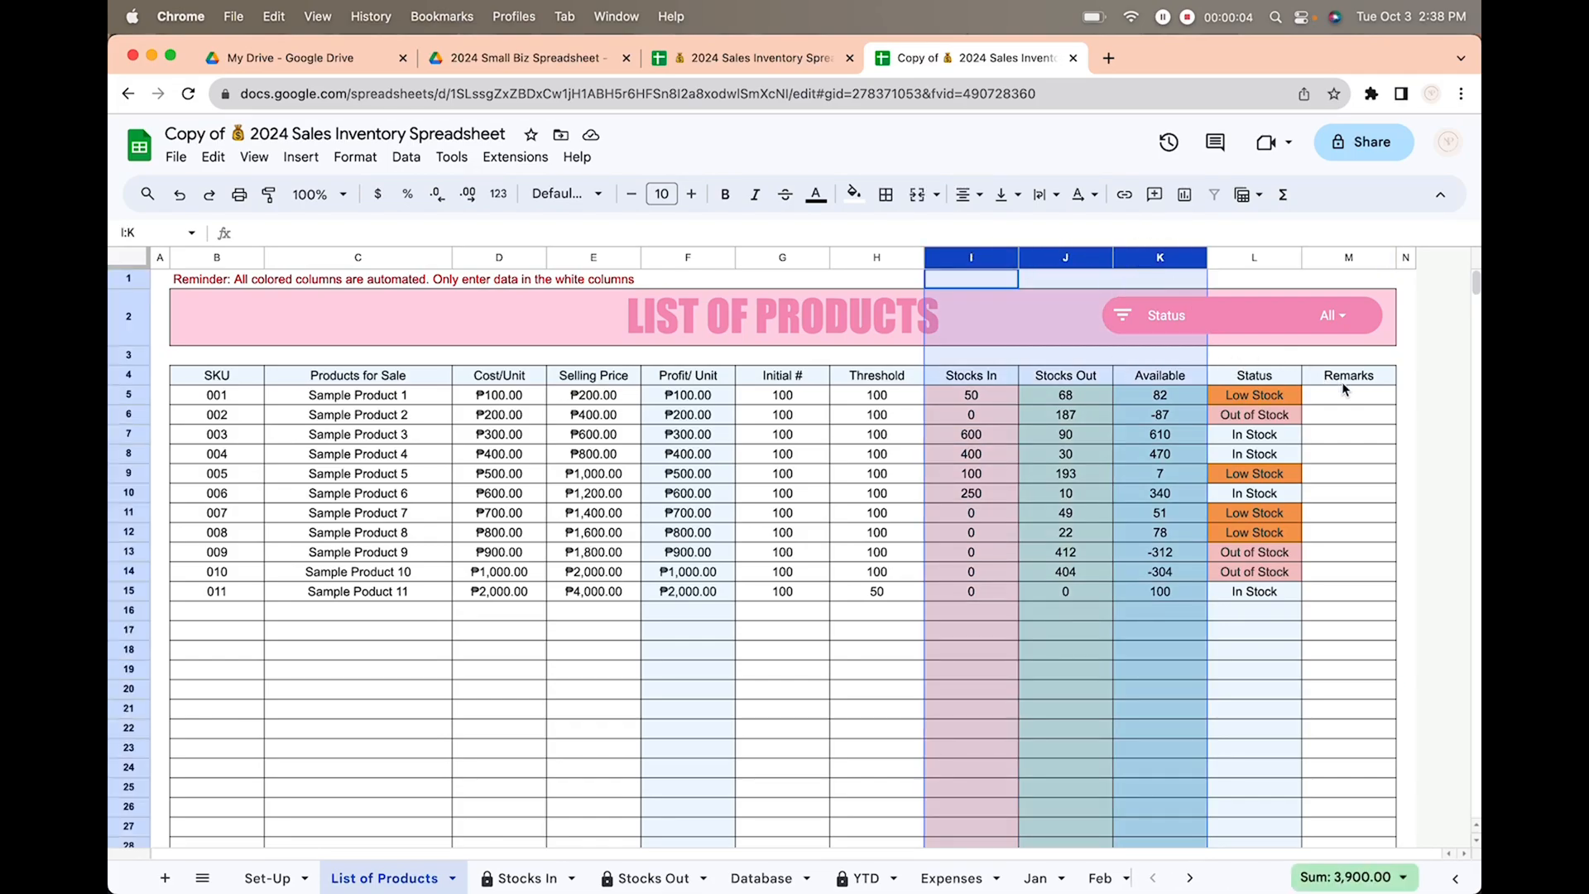
pyautogui.click(1205, 18)
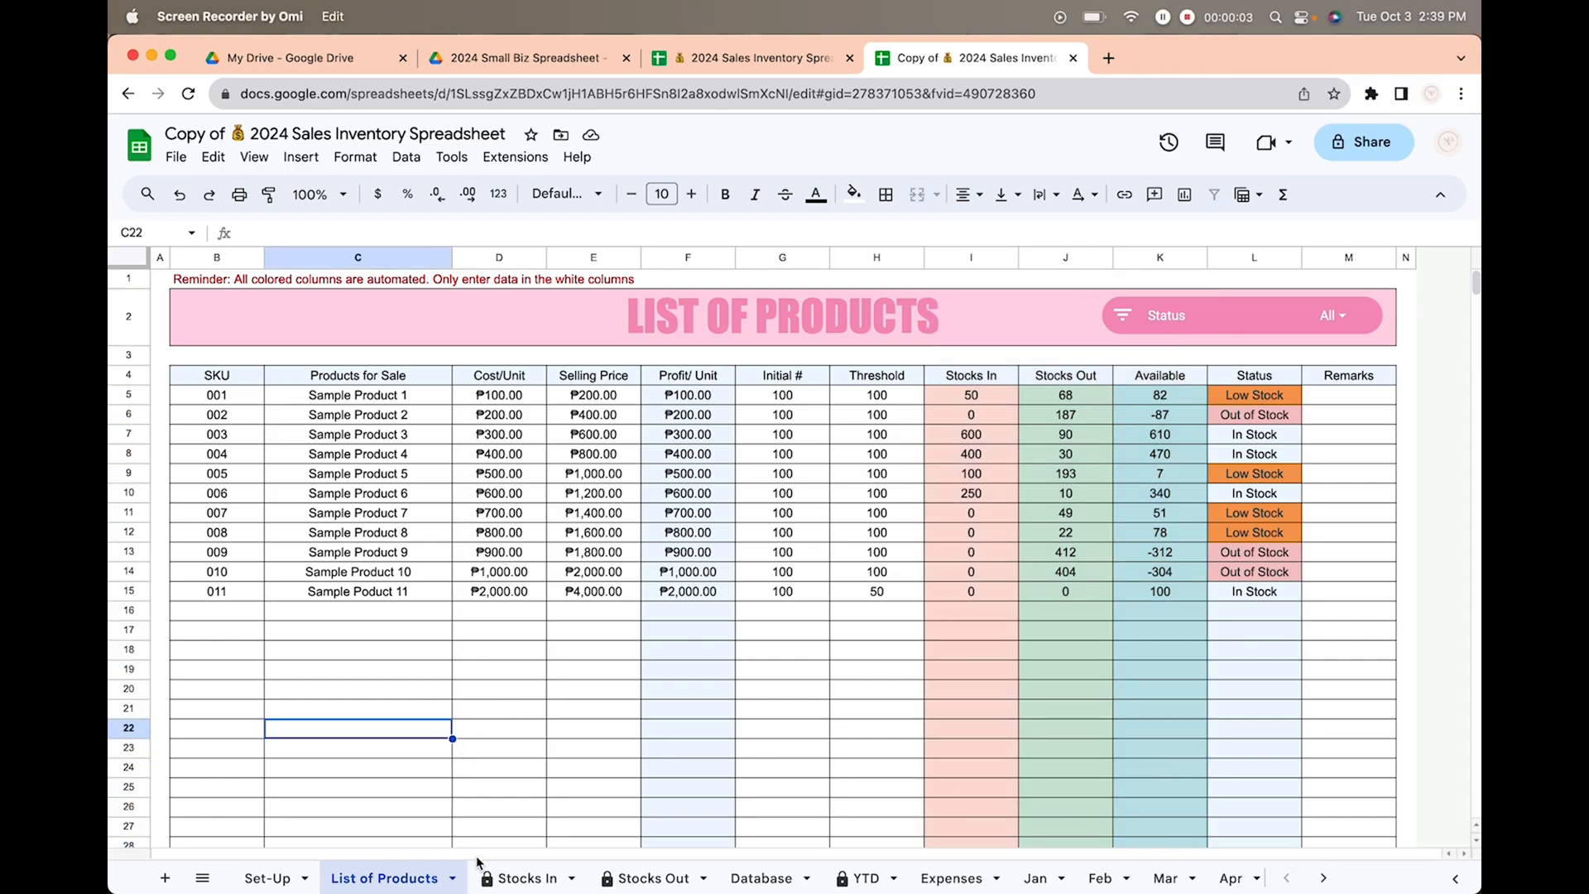
# Look through the Stocks In, Stocks Out and Database sheets
pyautogui.click(513, 875)
pyautogui.click(515, 876)
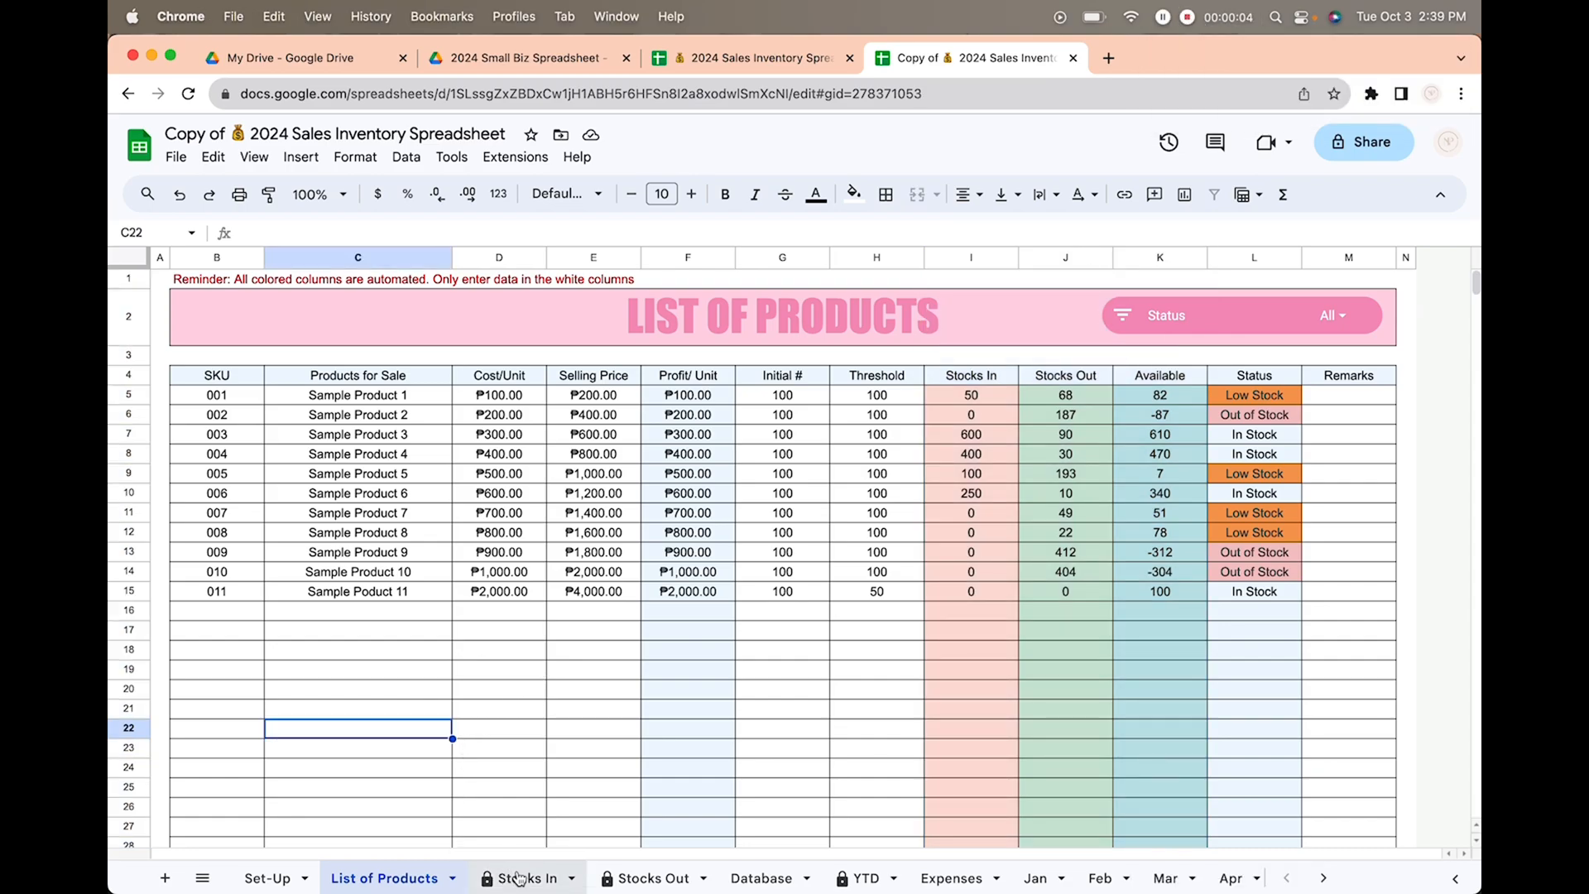
pyautogui.click(640, 882)
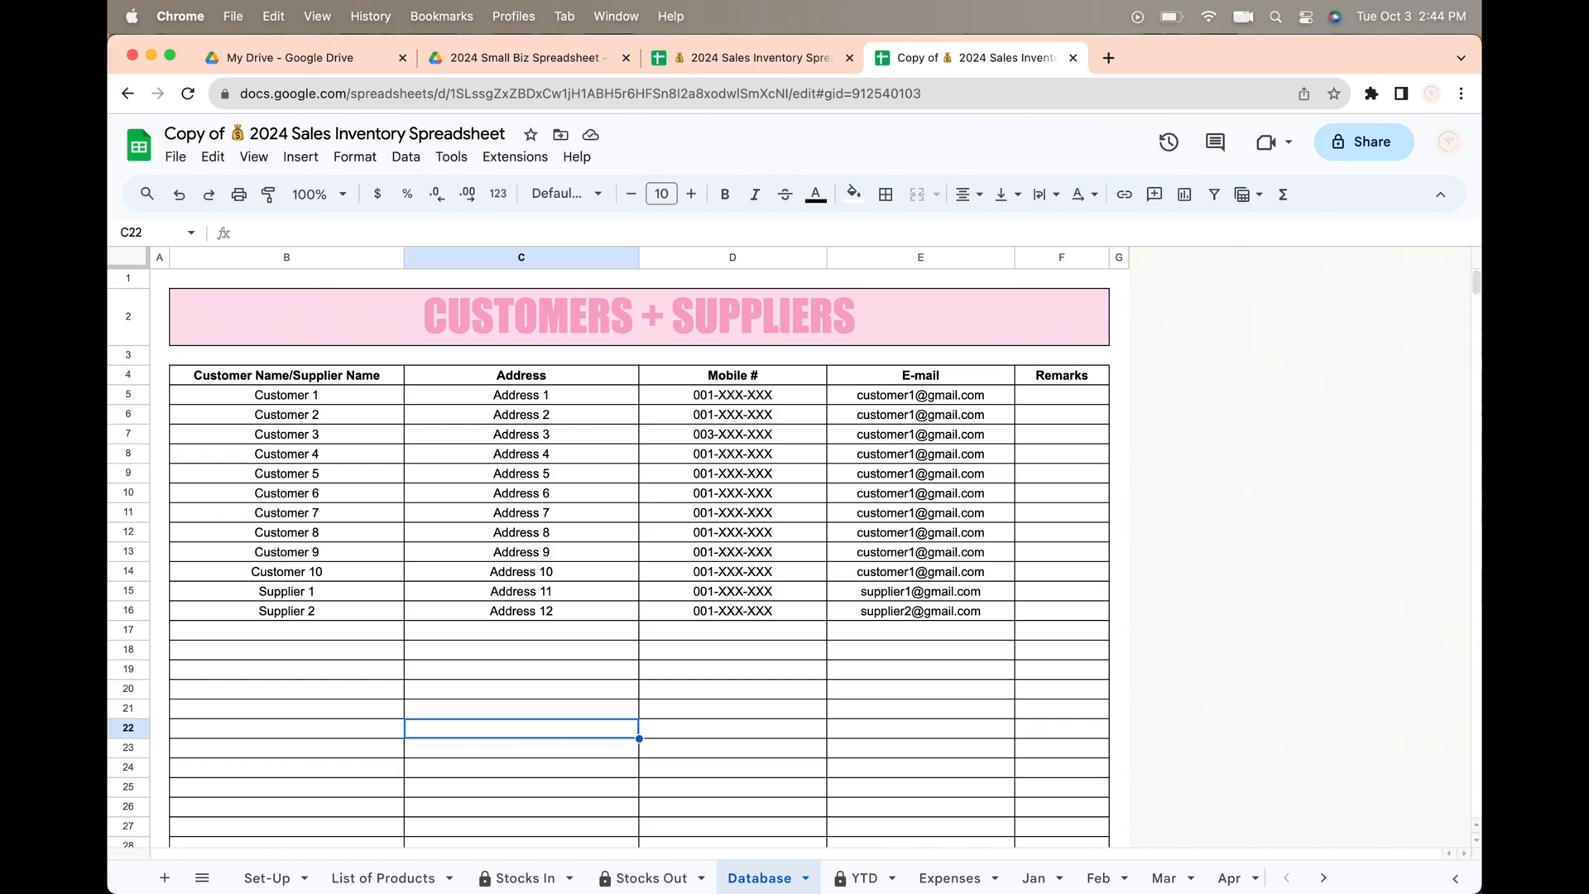
pyautogui.hotkey('ctrl', 'shift', 'pagedown')
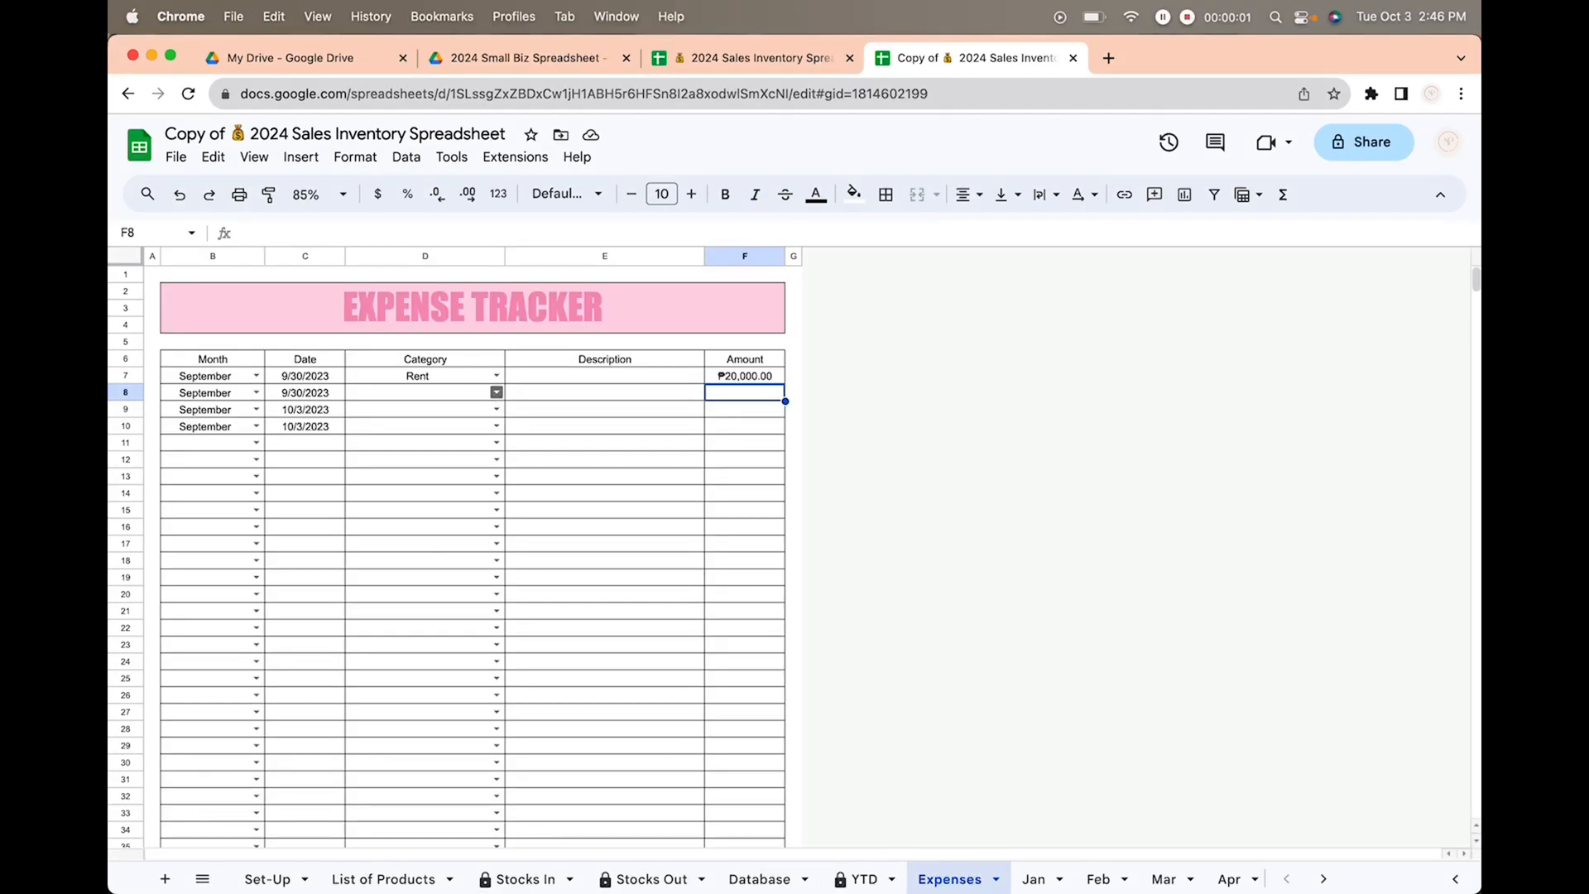
# In row 8 of the Expense Tracker, set the category to Labor Cost and the amount to 20,000
pyautogui.click(496, 393)
pyautogui.click(458, 439)
pyautogui.click(761, 396)
pyautogui.write('20,000')
pyautogui.press('Return')
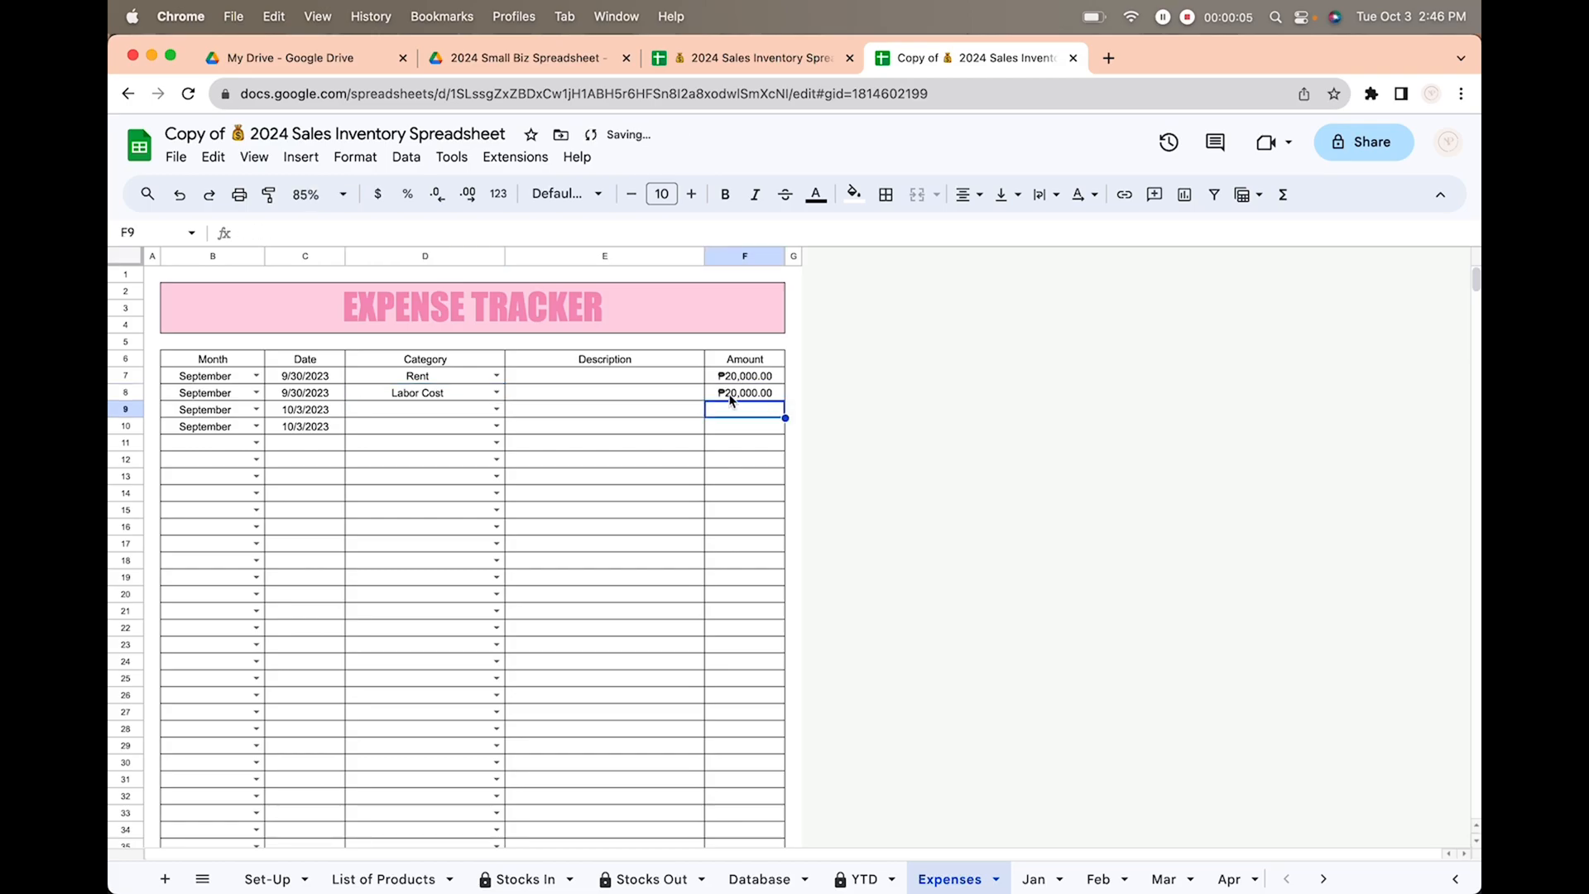
# In row 9 of the Expense Tracker, set the category to Material Cost and the amount to 50000
pyautogui.click(496, 409)
pyautogui.click(473, 484)
pyautogui.click(778, 413)
pyautogui.write('50000')
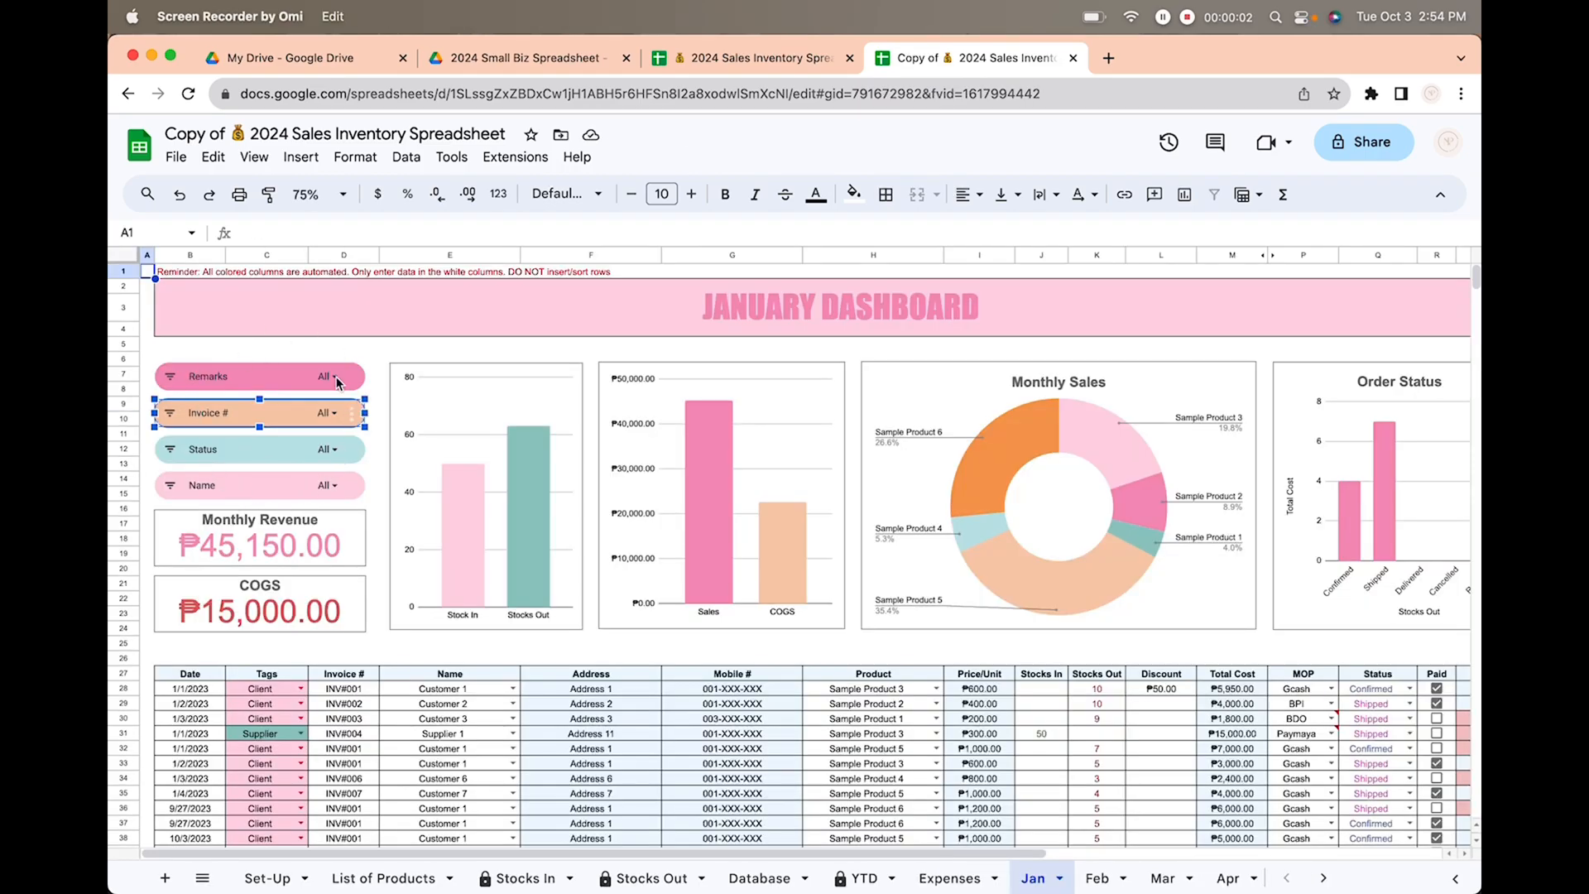
# Filter the January Dashboard by Remarks so that only Pending entries are included
pyautogui.click(336, 383)
pyautogui.click(335, 384)
pyautogui.click(242, 494)
pyautogui.click(241, 516)
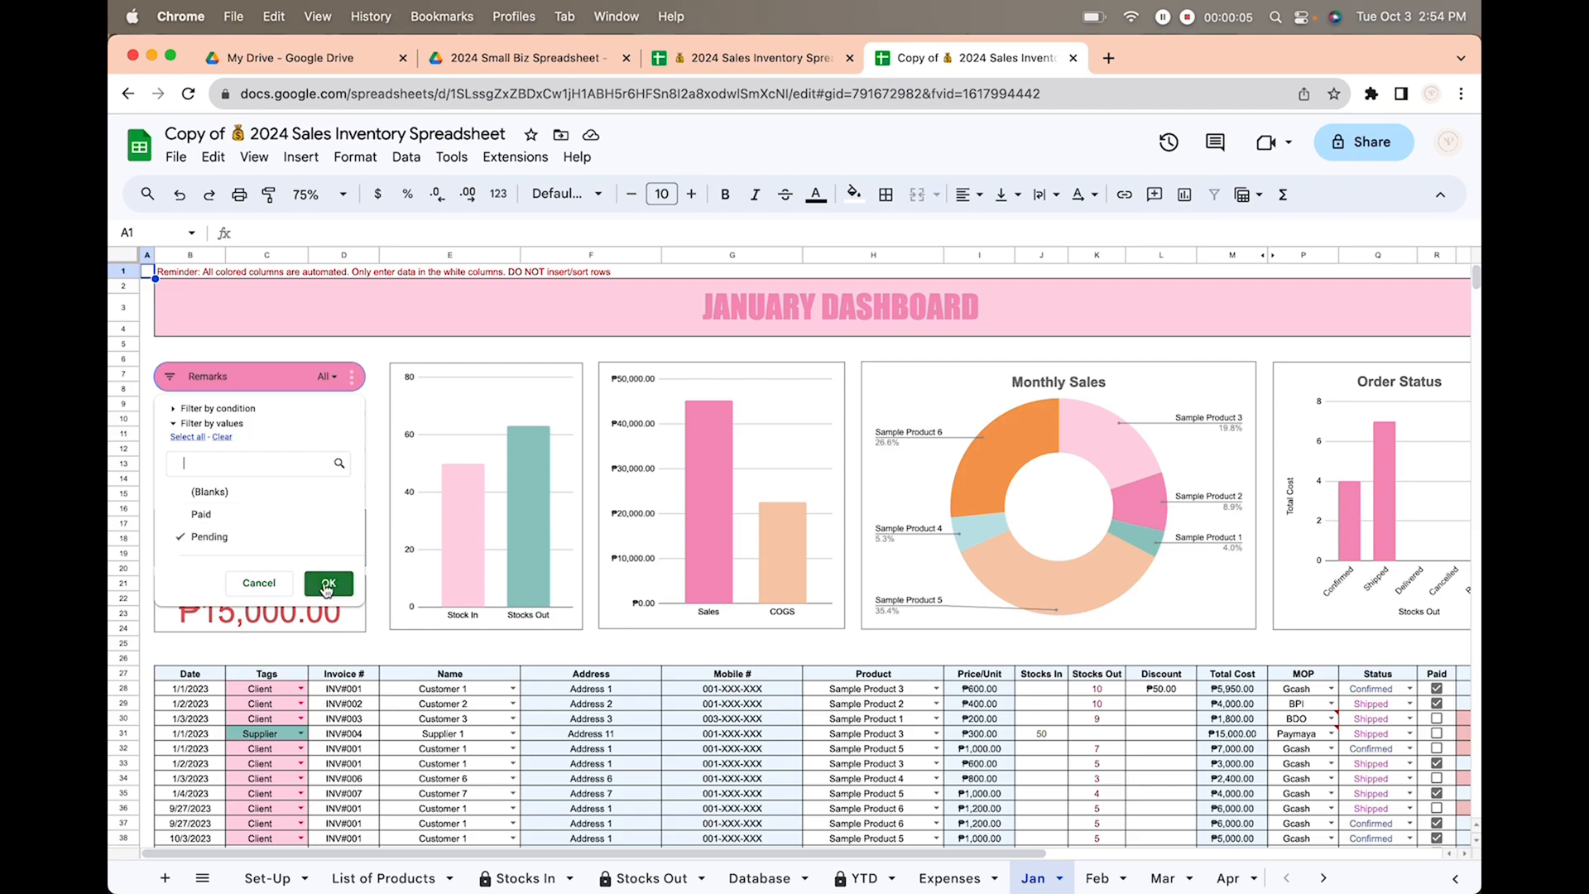
pyautogui.click(328, 585)
# Reset the January Dashboard's Remarks filter to include all values
pyautogui.click(330, 379)
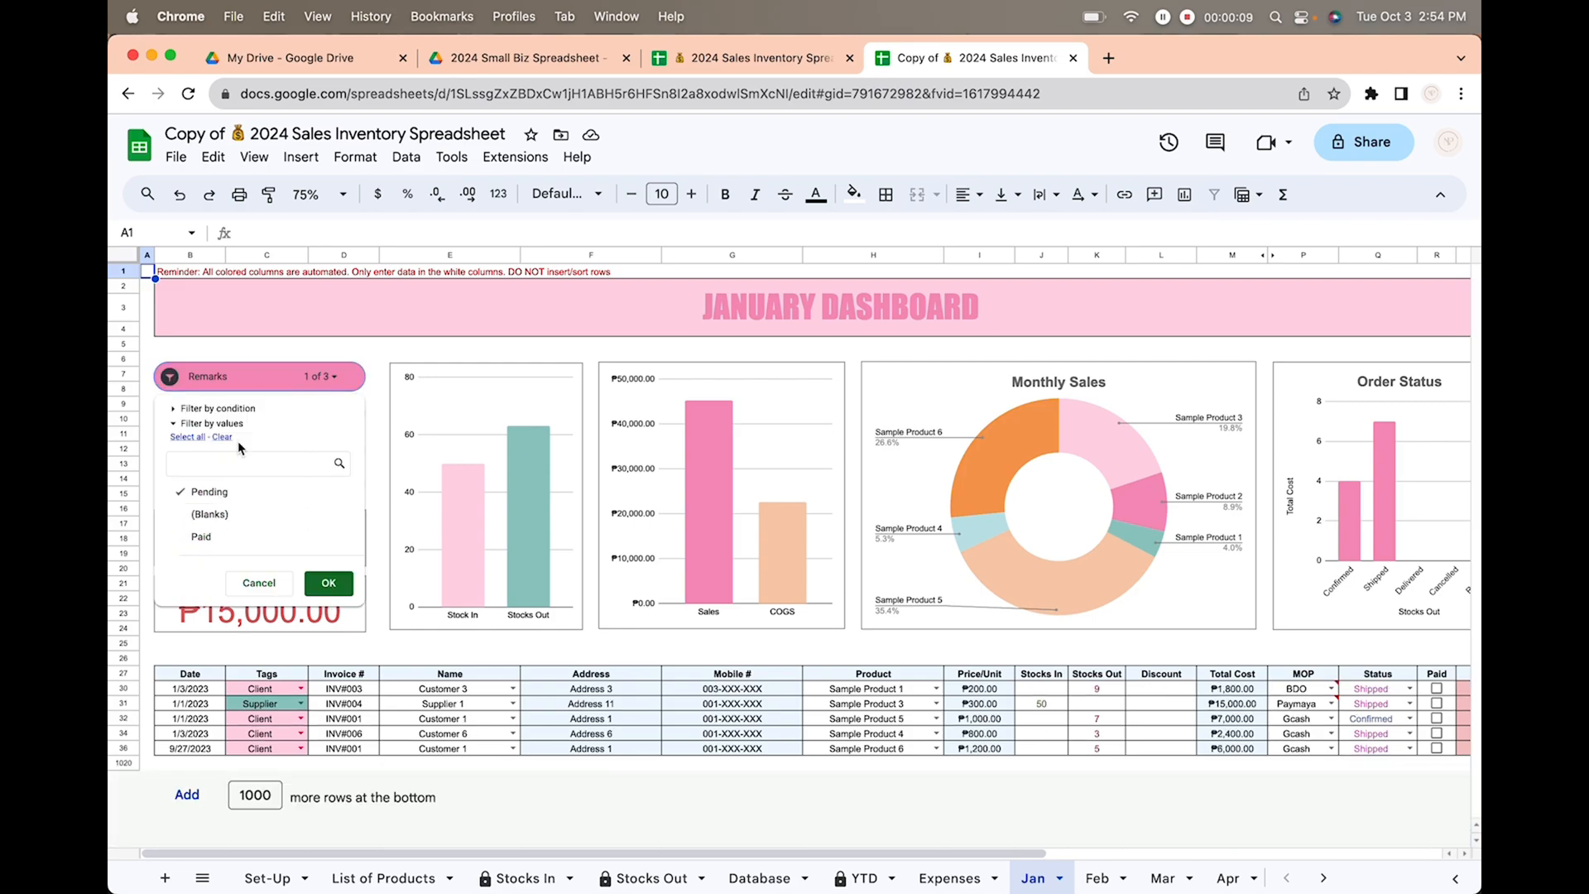
pyautogui.click(188, 437)
pyautogui.click(329, 584)
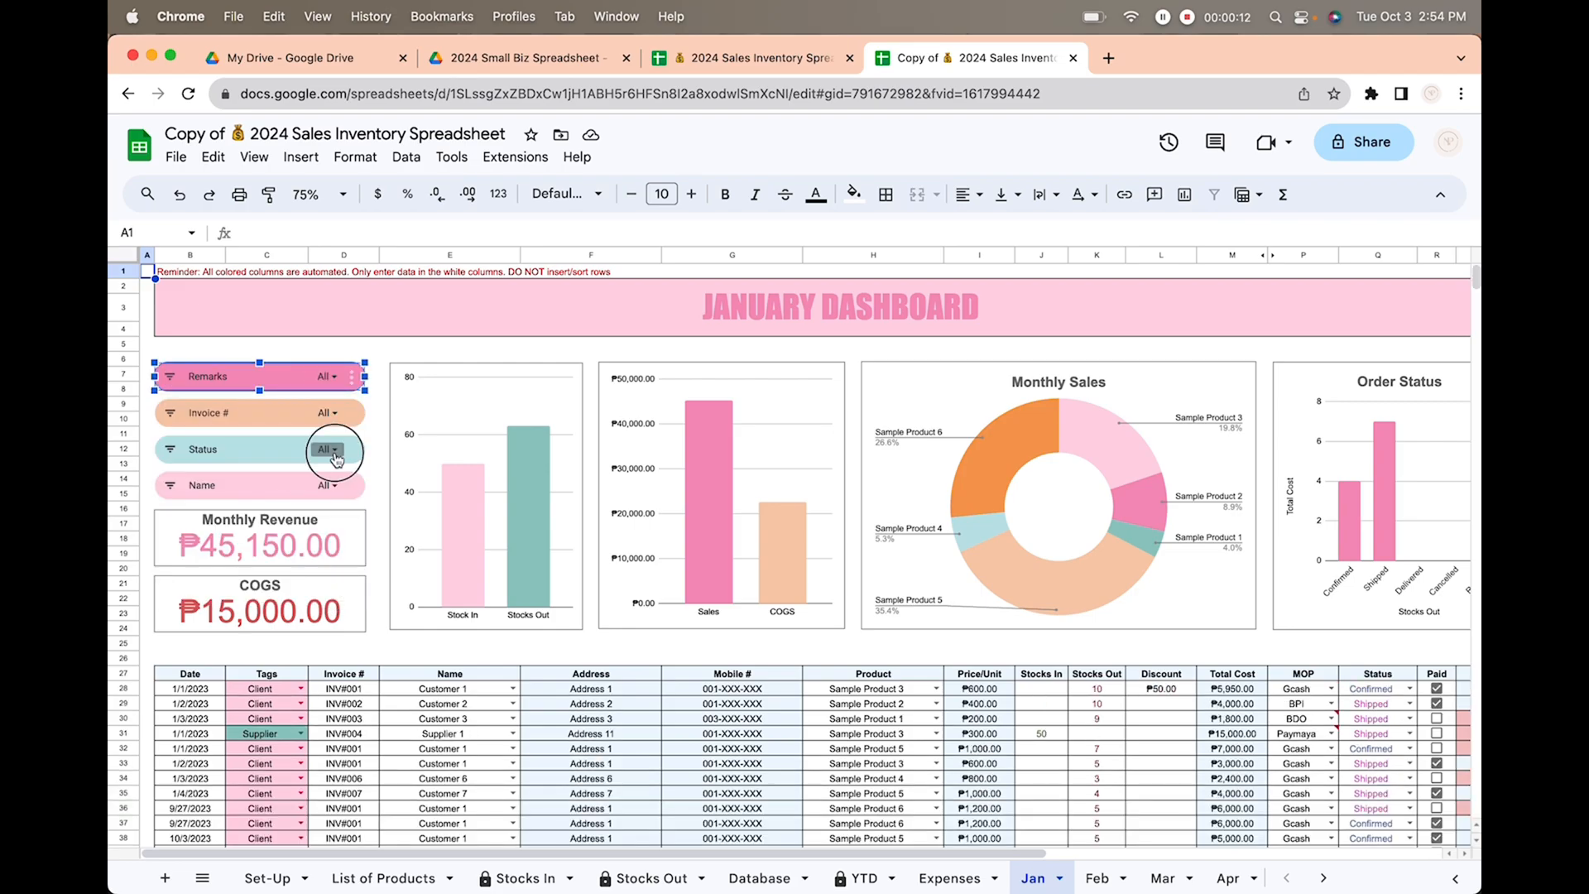
# Filter the January Dashboard by Status so that only Shipped orders are included
pyautogui.click(330, 450)
pyautogui.click(211, 563)
pyautogui.click(215, 586)
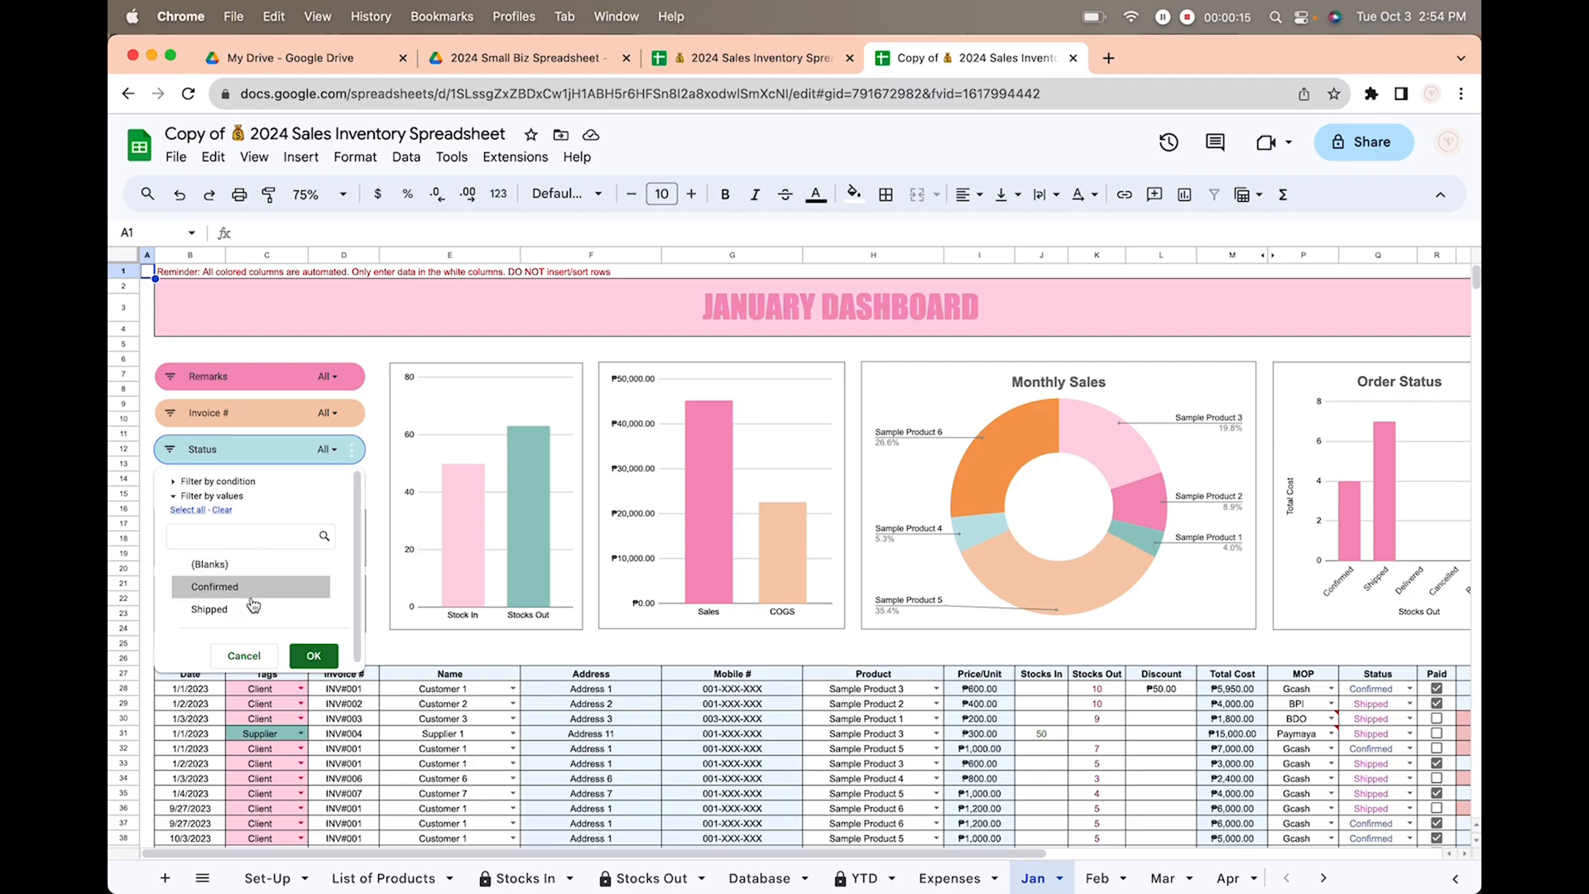
pyautogui.click(306, 657)
# Reset the January Dashboard's Status filter to include all values
pyautogui.click(325, 450)
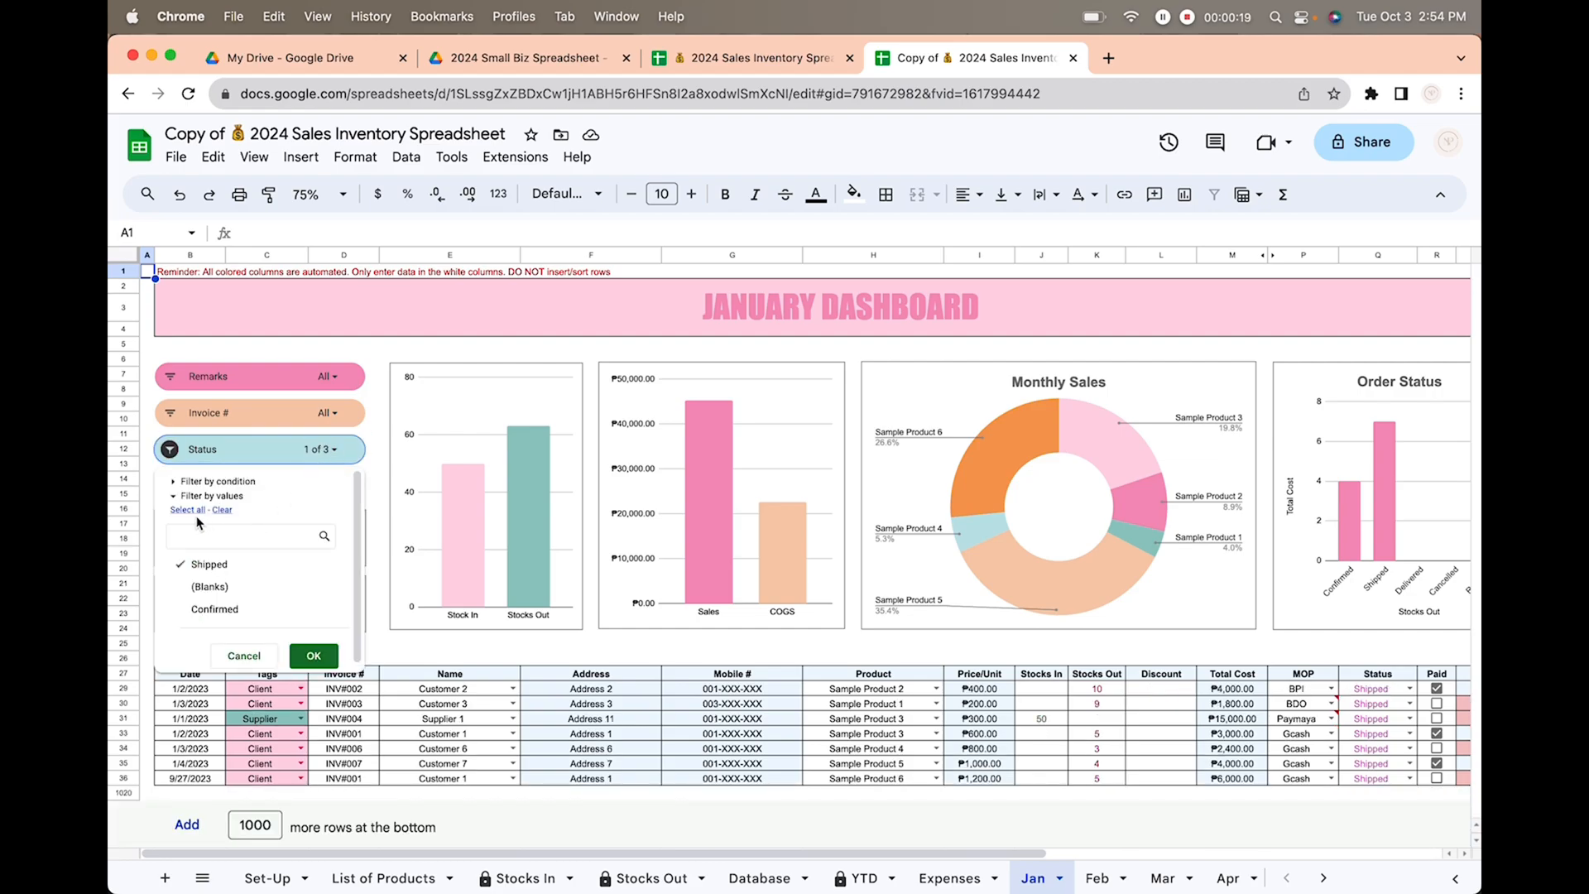
pyautogui.click(196, 509)
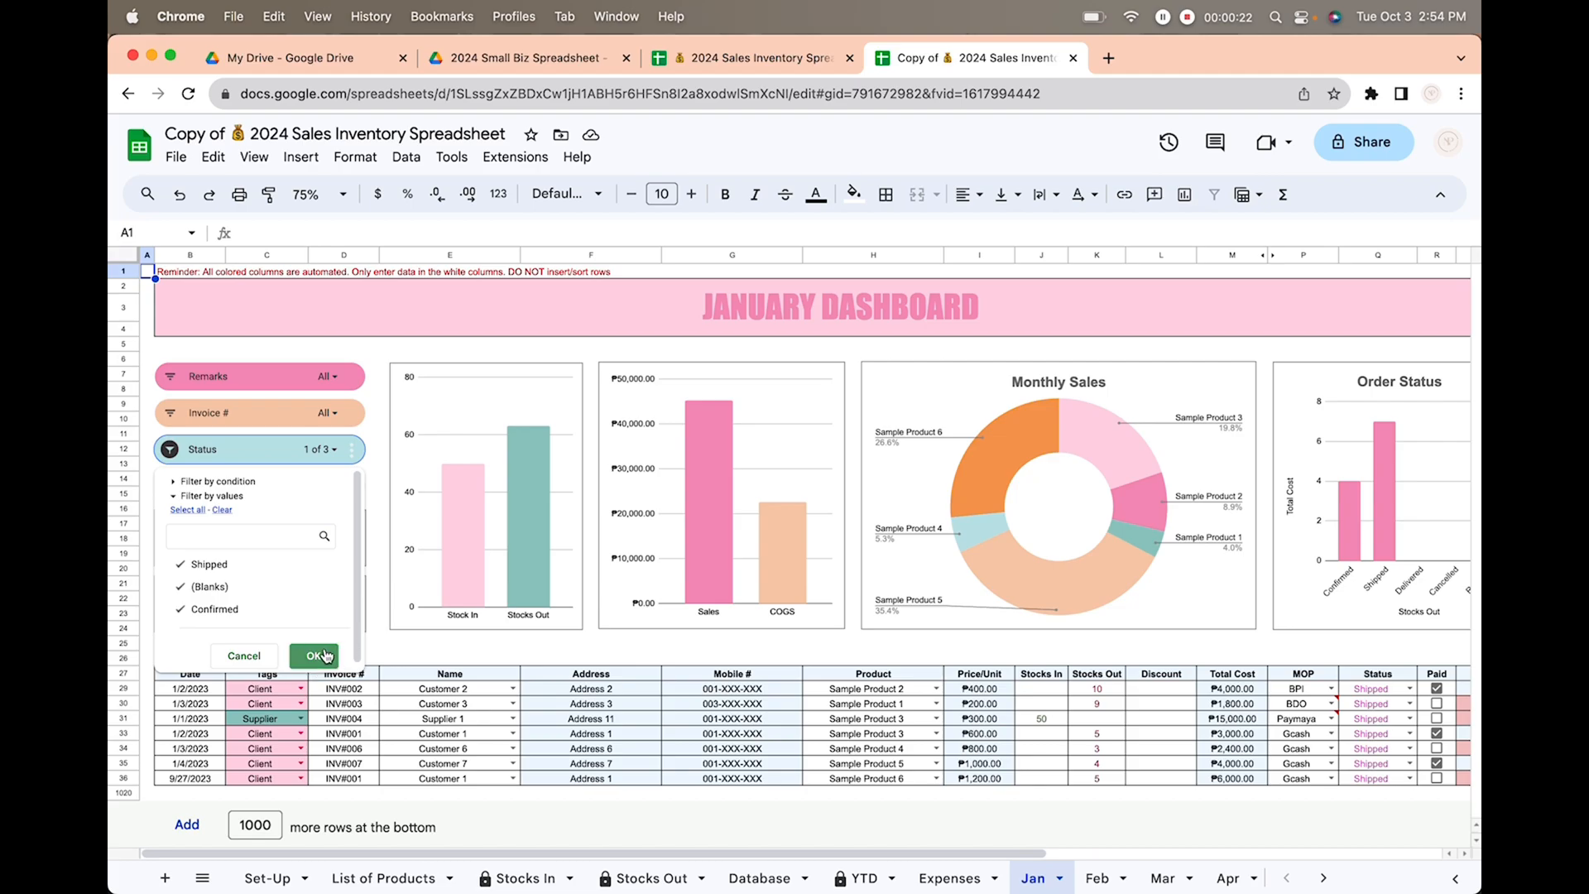
pyautogui.click(314, 655)
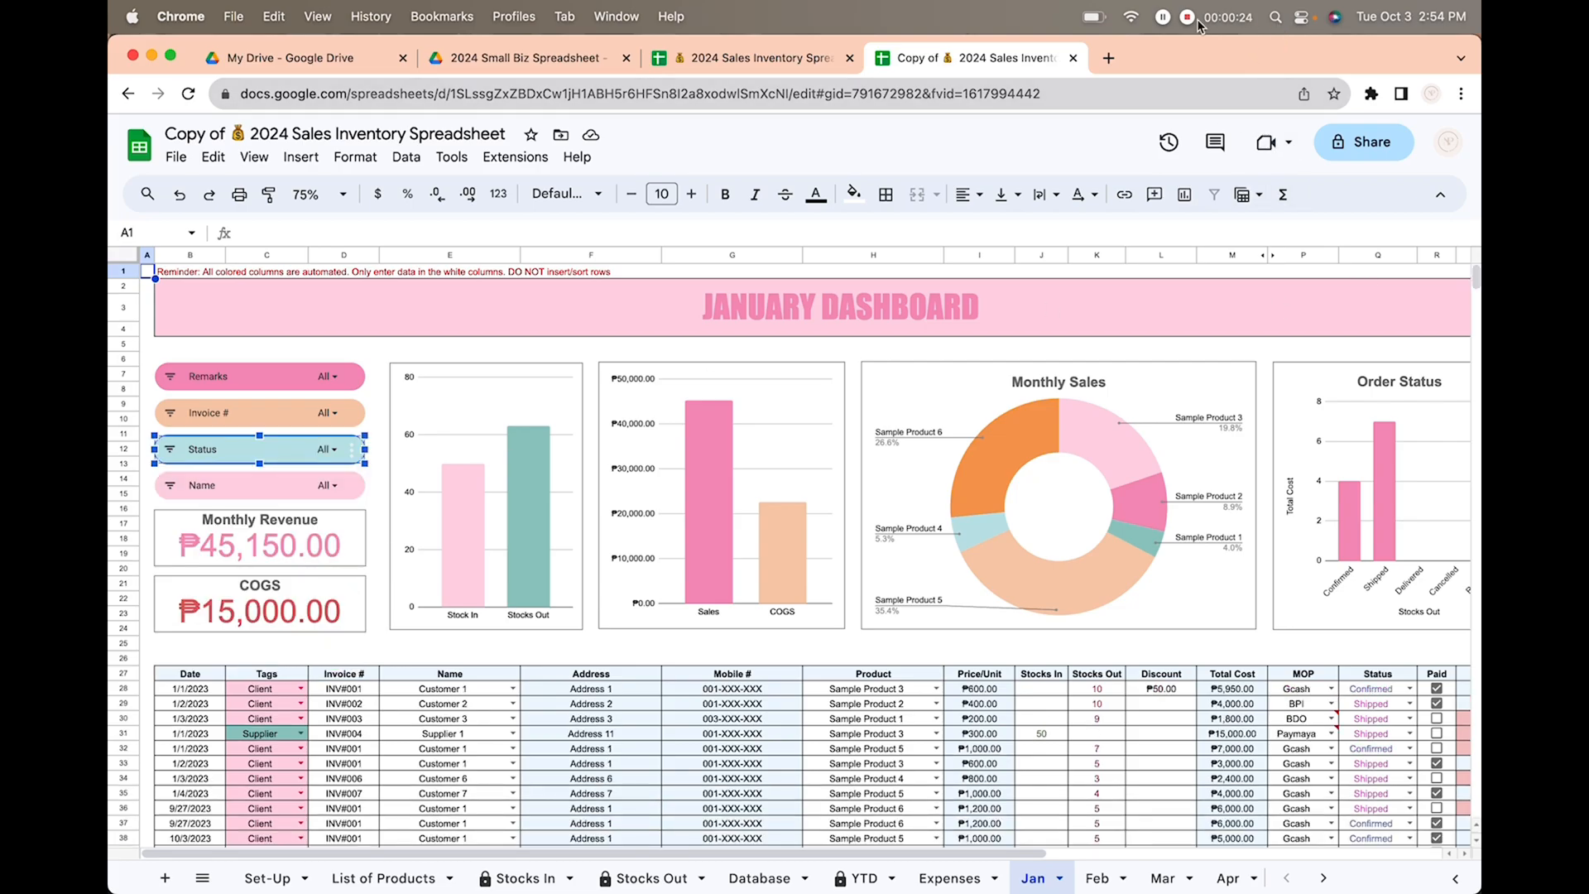
pyautogui.click(1187, 18)
pyautogui.click(1192, 71)
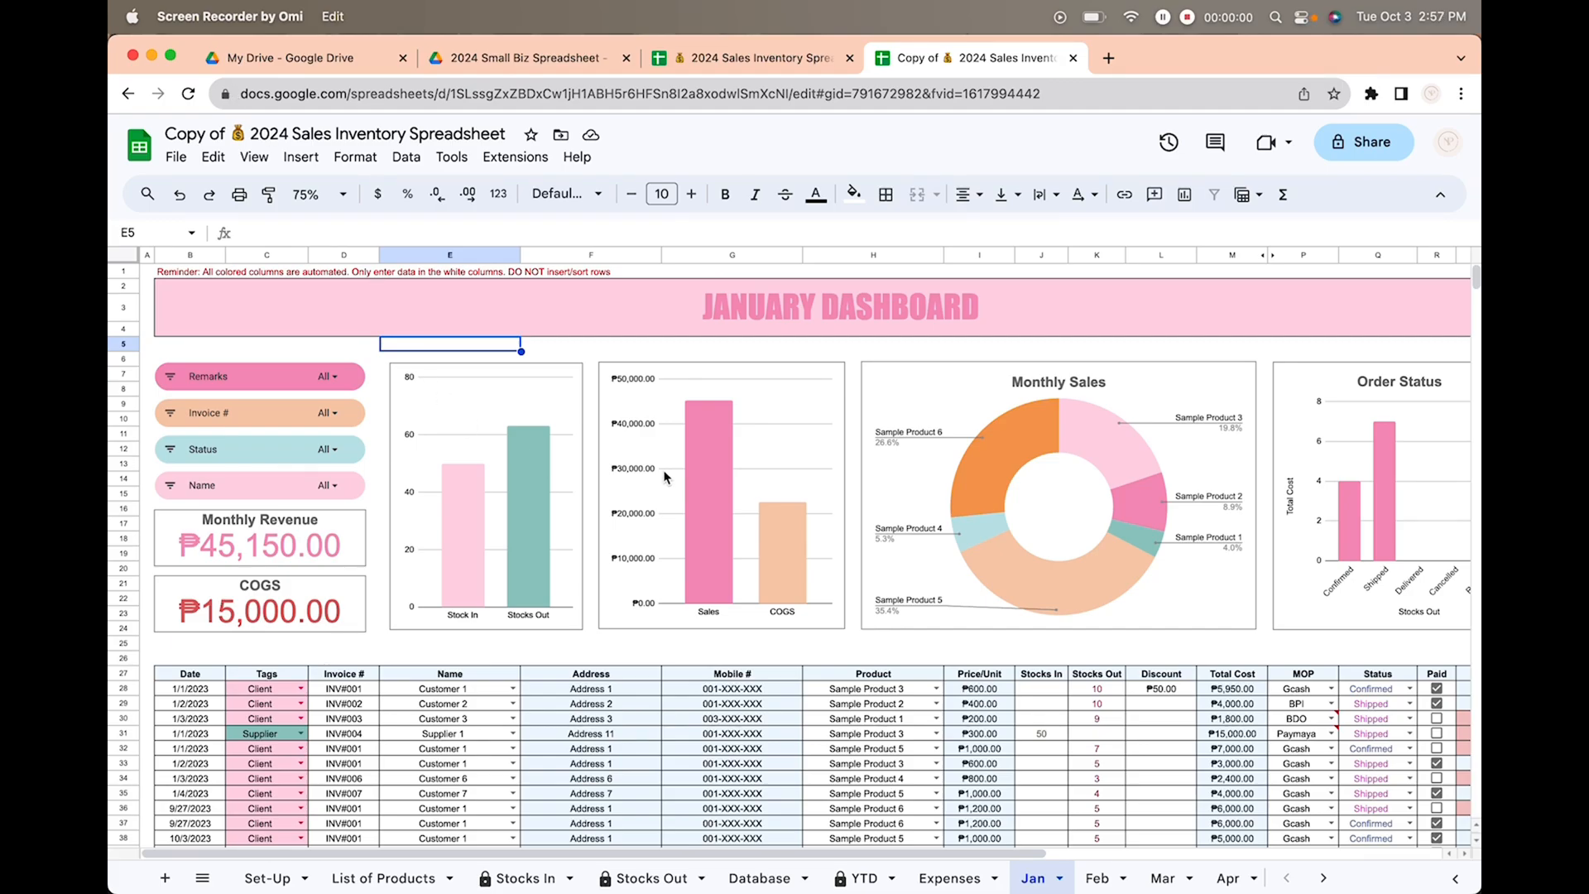
# Start a new entry in row 39 of the January table with date 10/3/2023 and the tag Client
pyautogui.scroll(-5, 664, 477)
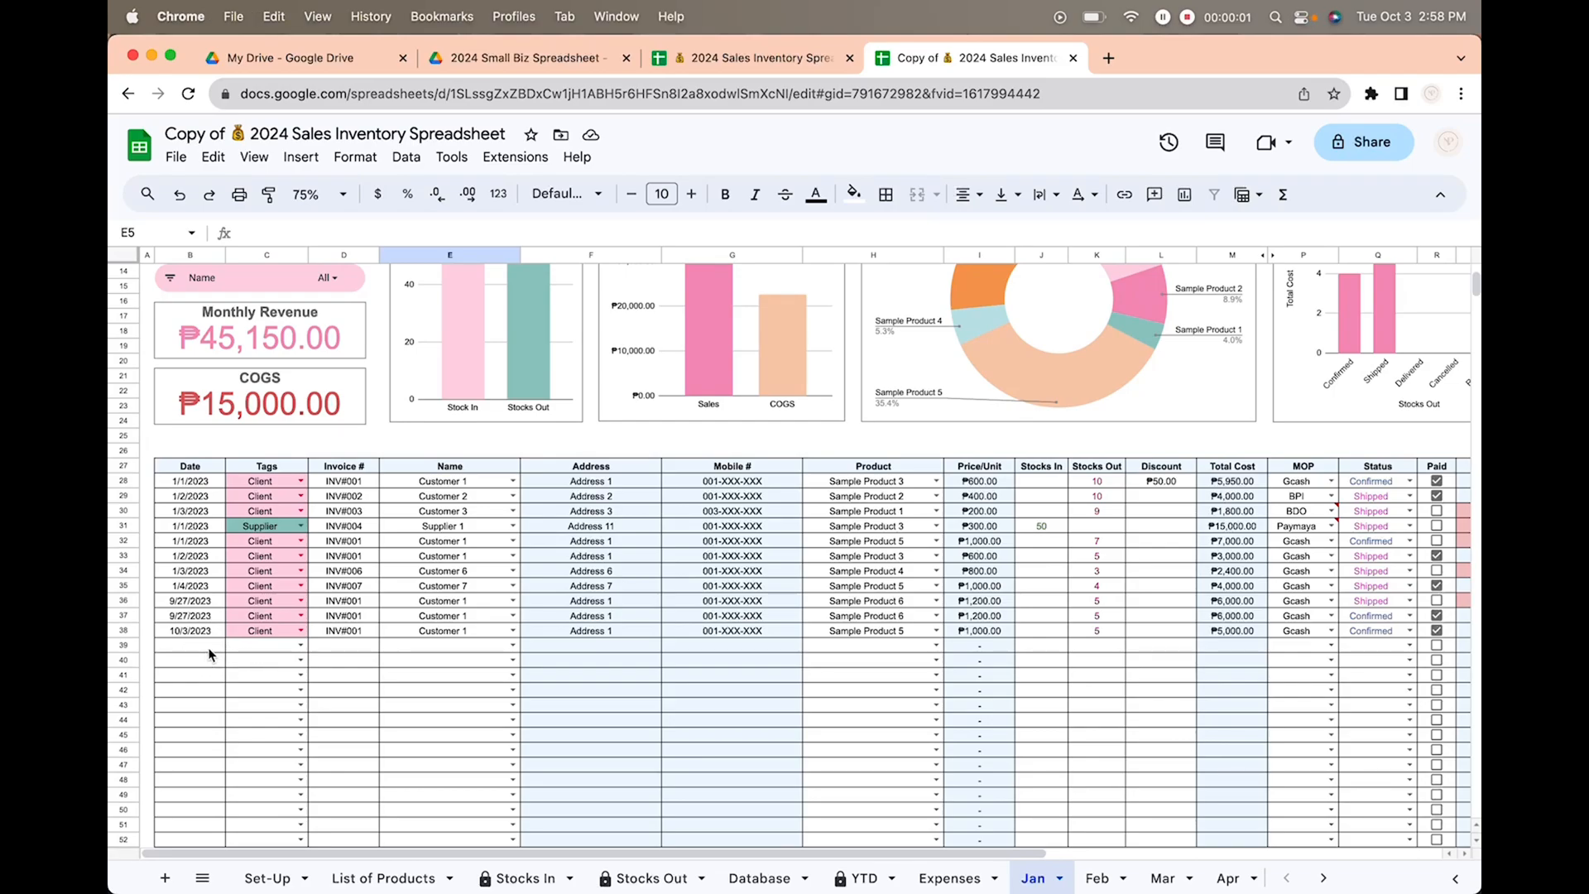
pyautogui.click(209, 650)
pyautogui.doubleClick(210, 652)
pyautogui.click(187, 721)
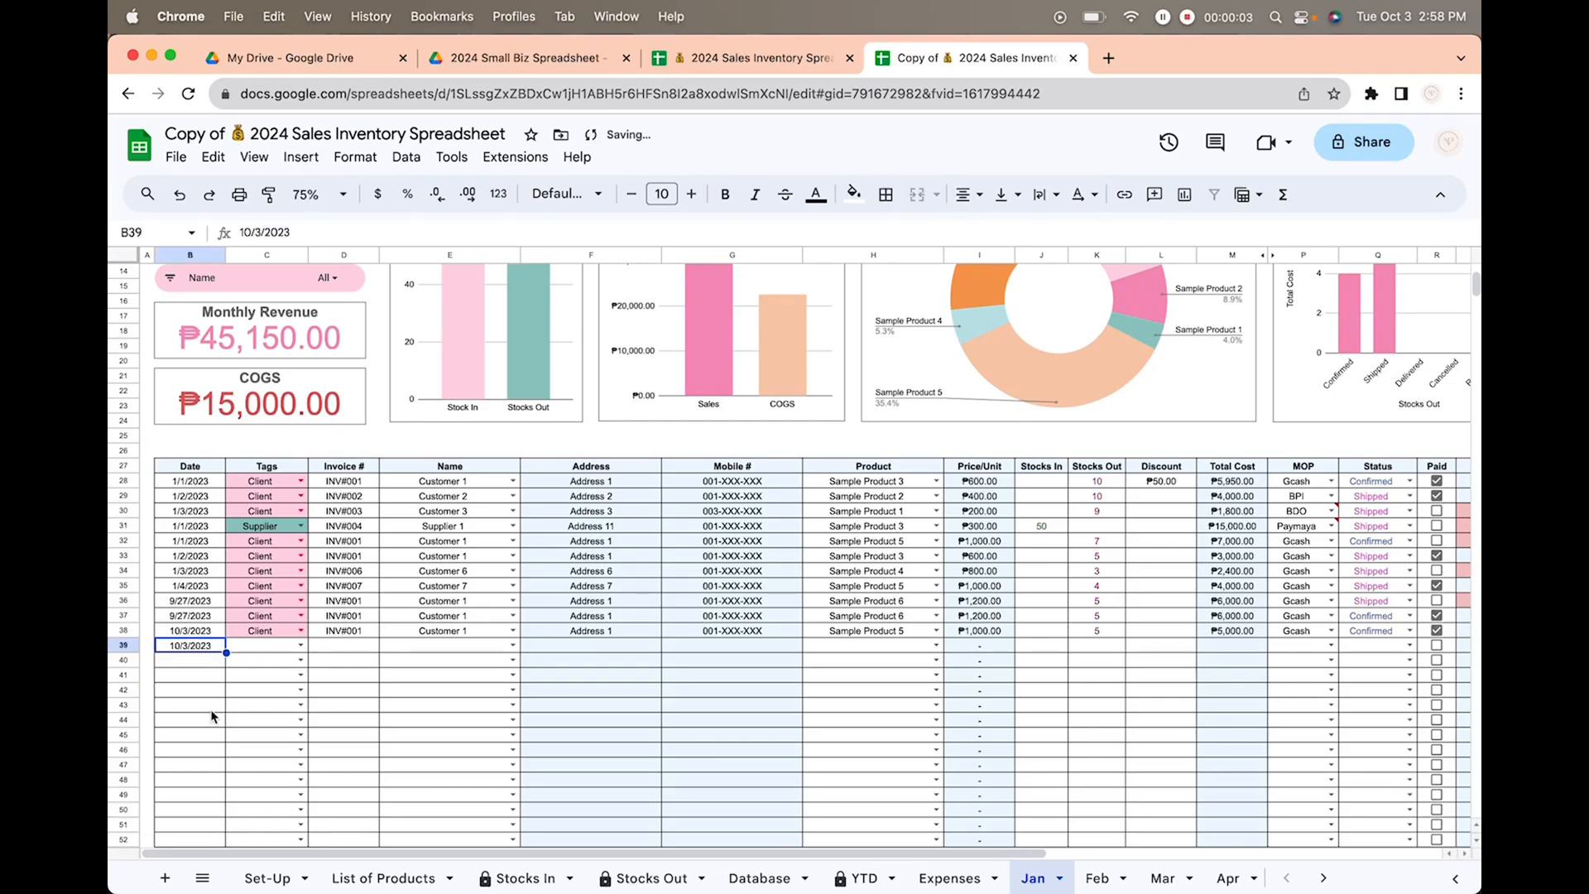
pyautogui.click(300, 647)
pyautogui.click(283, 669)
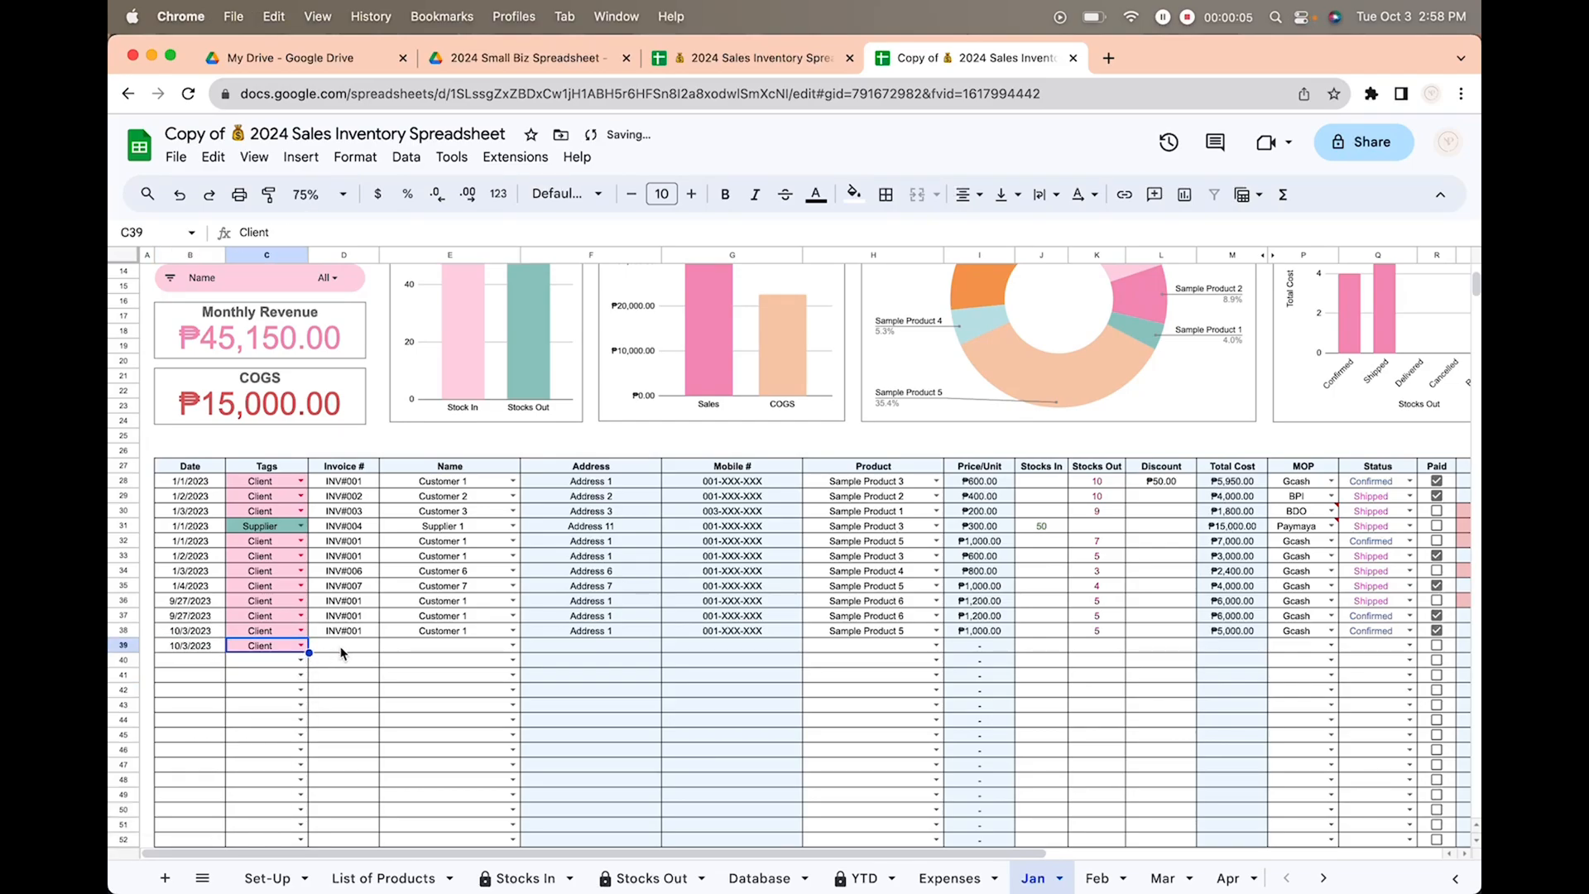
# Give the row 39 entry invoice number INV#010, the name Customer 10 and the product Sample Product 7
pyautogui.click(343, 651)
pyautogui.doubleClick(345, 651)
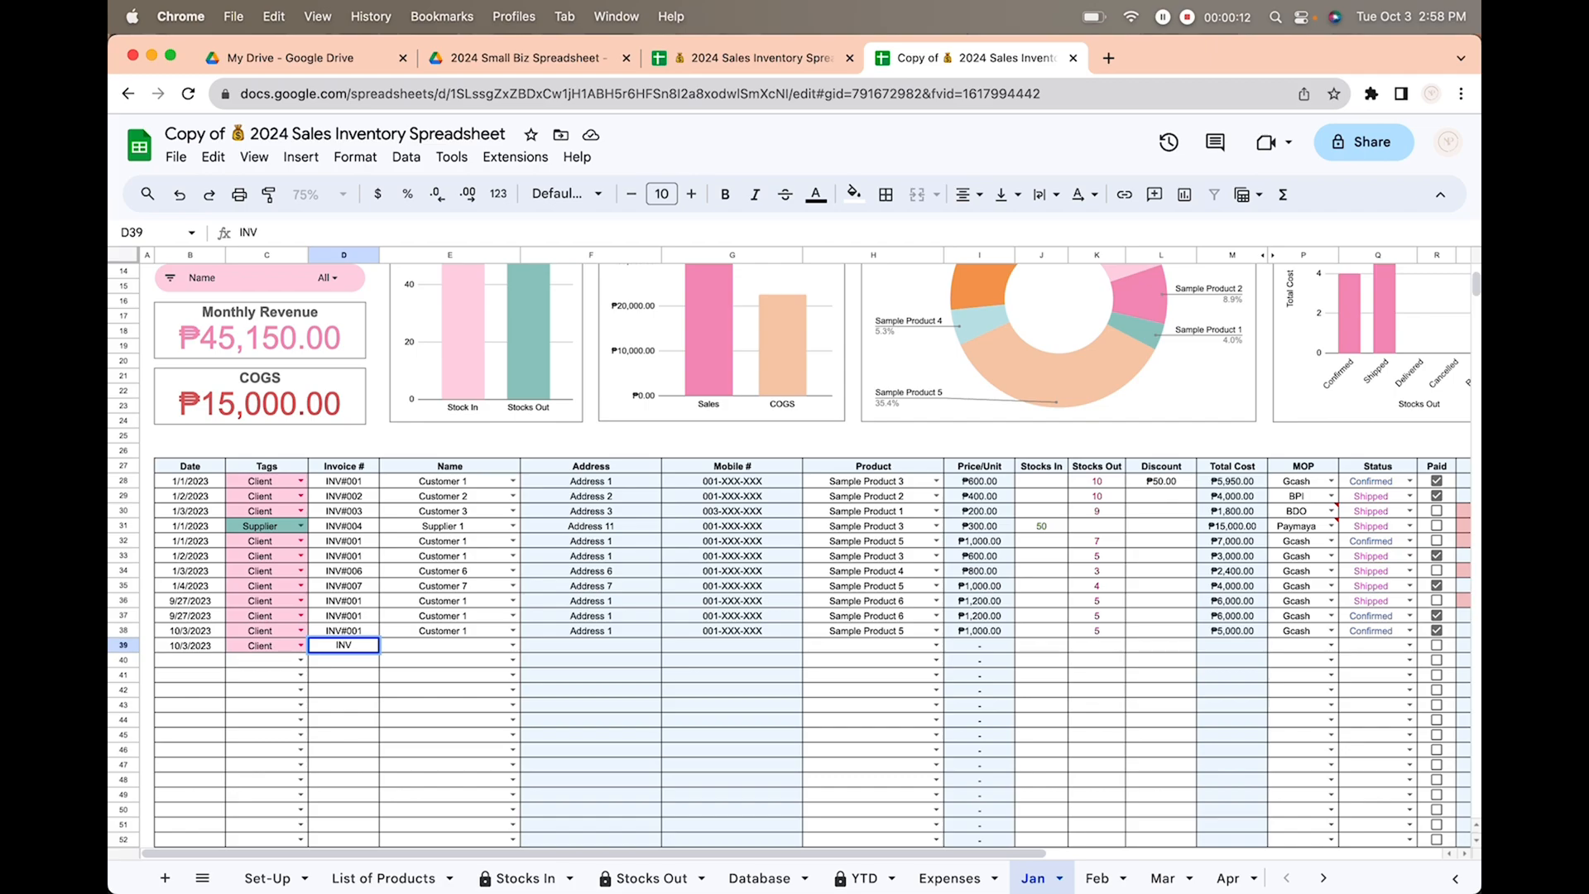
pyautogui.write('INV#011')
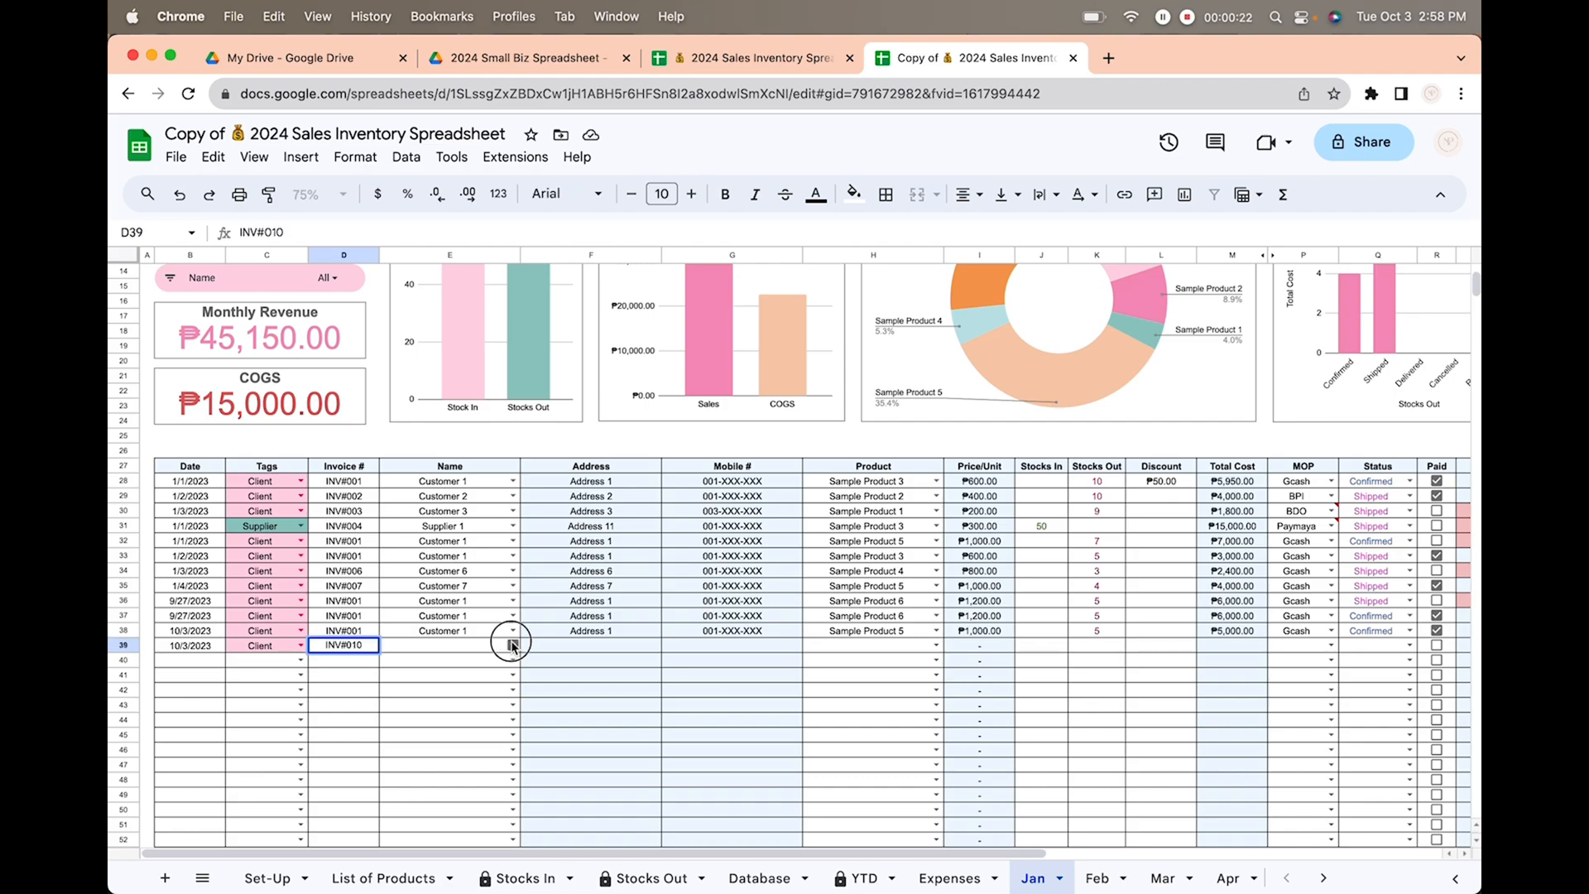
pyautogui.click(513, 645)
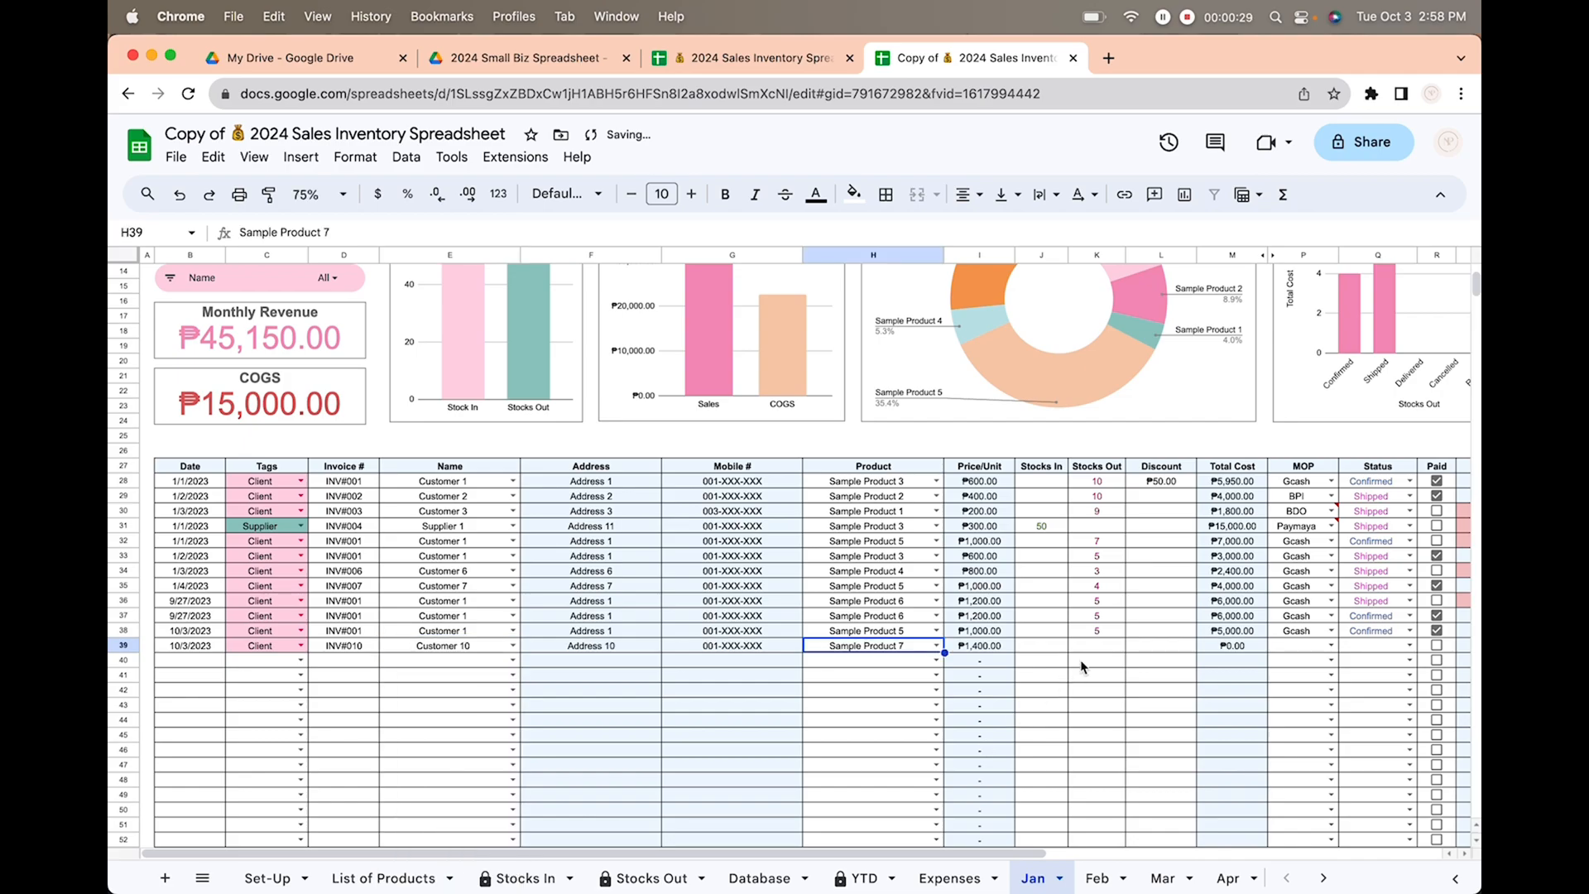
# Set Stocks Out to 5 and the MOP to Gcash for the row 39 entry
pyautogui.click(1104, 645)
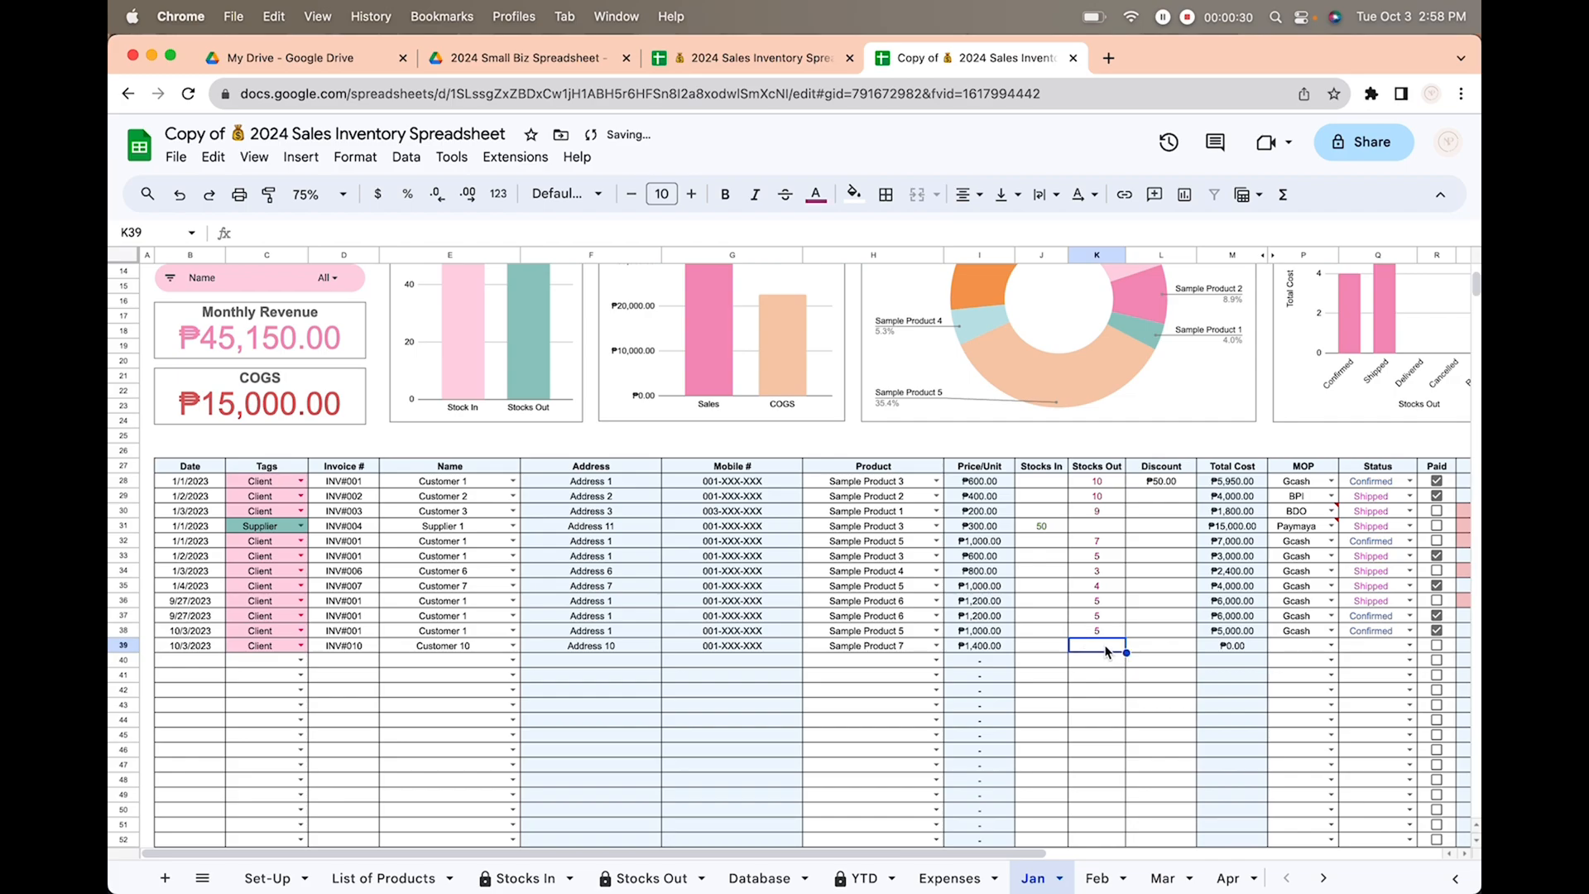
pyautogui.write('5')
pyautogui.press('Return')
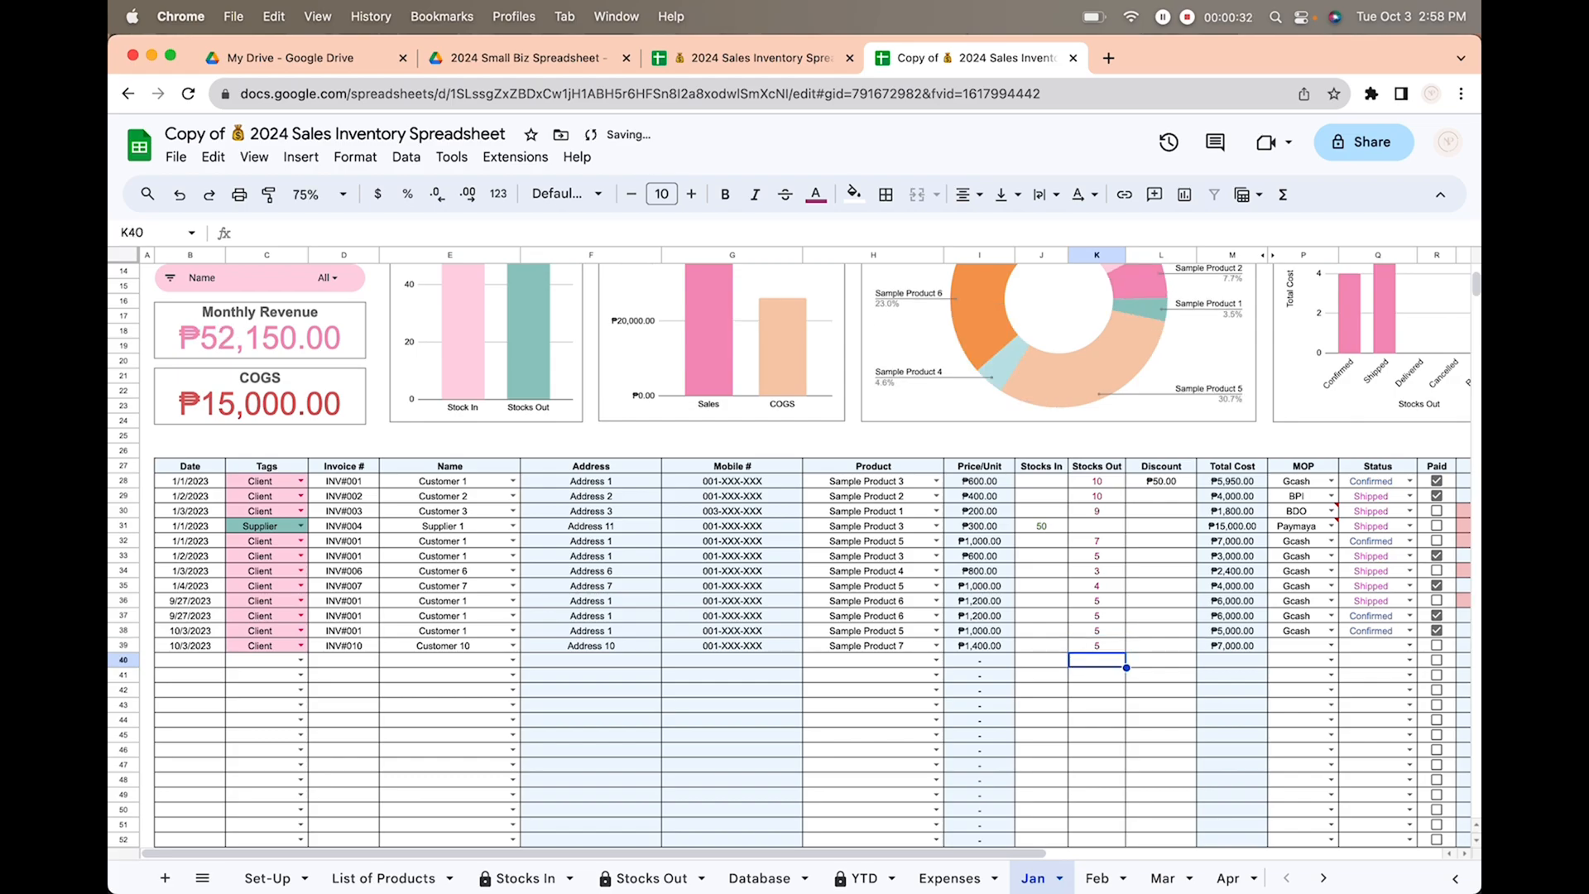
pyautogui.click(1329, 646)
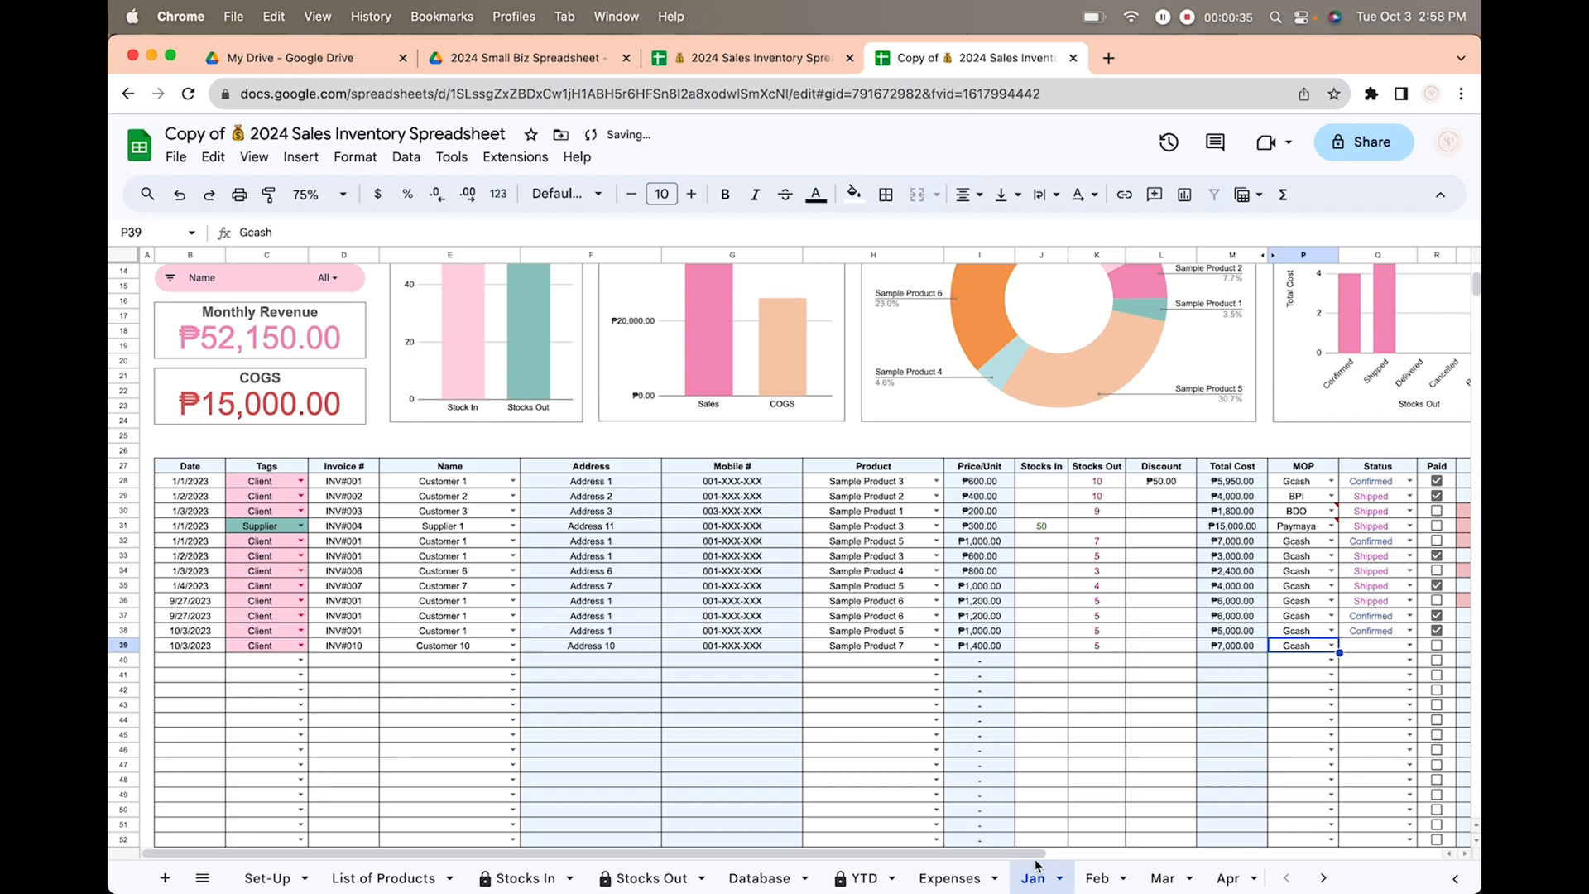
# Set the order Status of the row 39 entry to Confirmed
pyautogui.moveTo(1042, 854); pyautogui.dragTo(1184, 849)
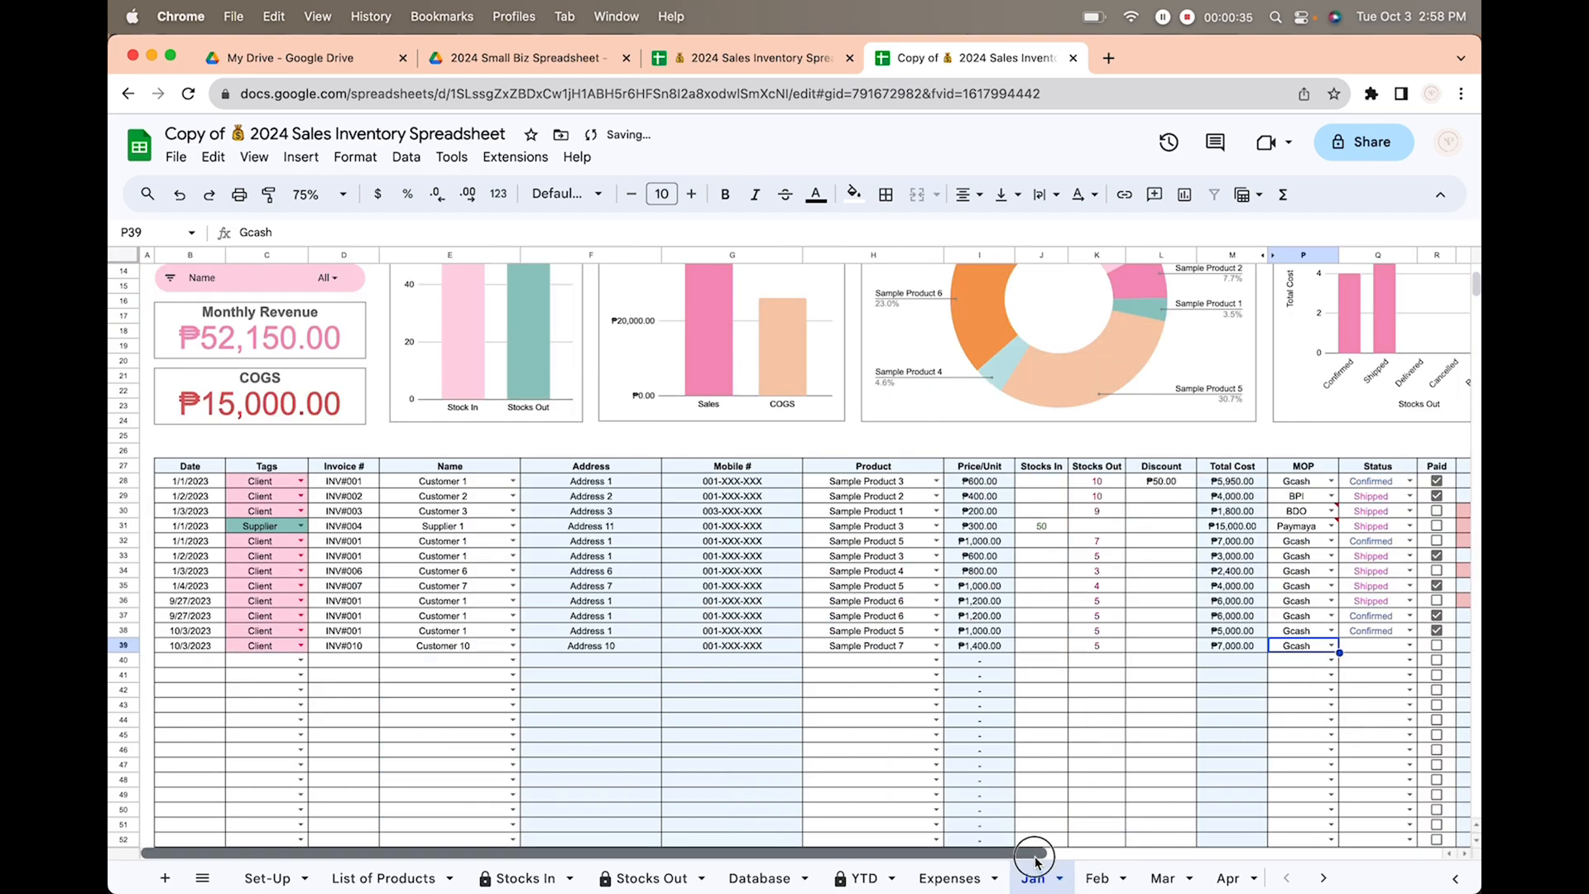
pyautogui.moveTo(1034, 855); pyautogui.dragTo(1192, 852)
pyautogui.click(1242, 646)
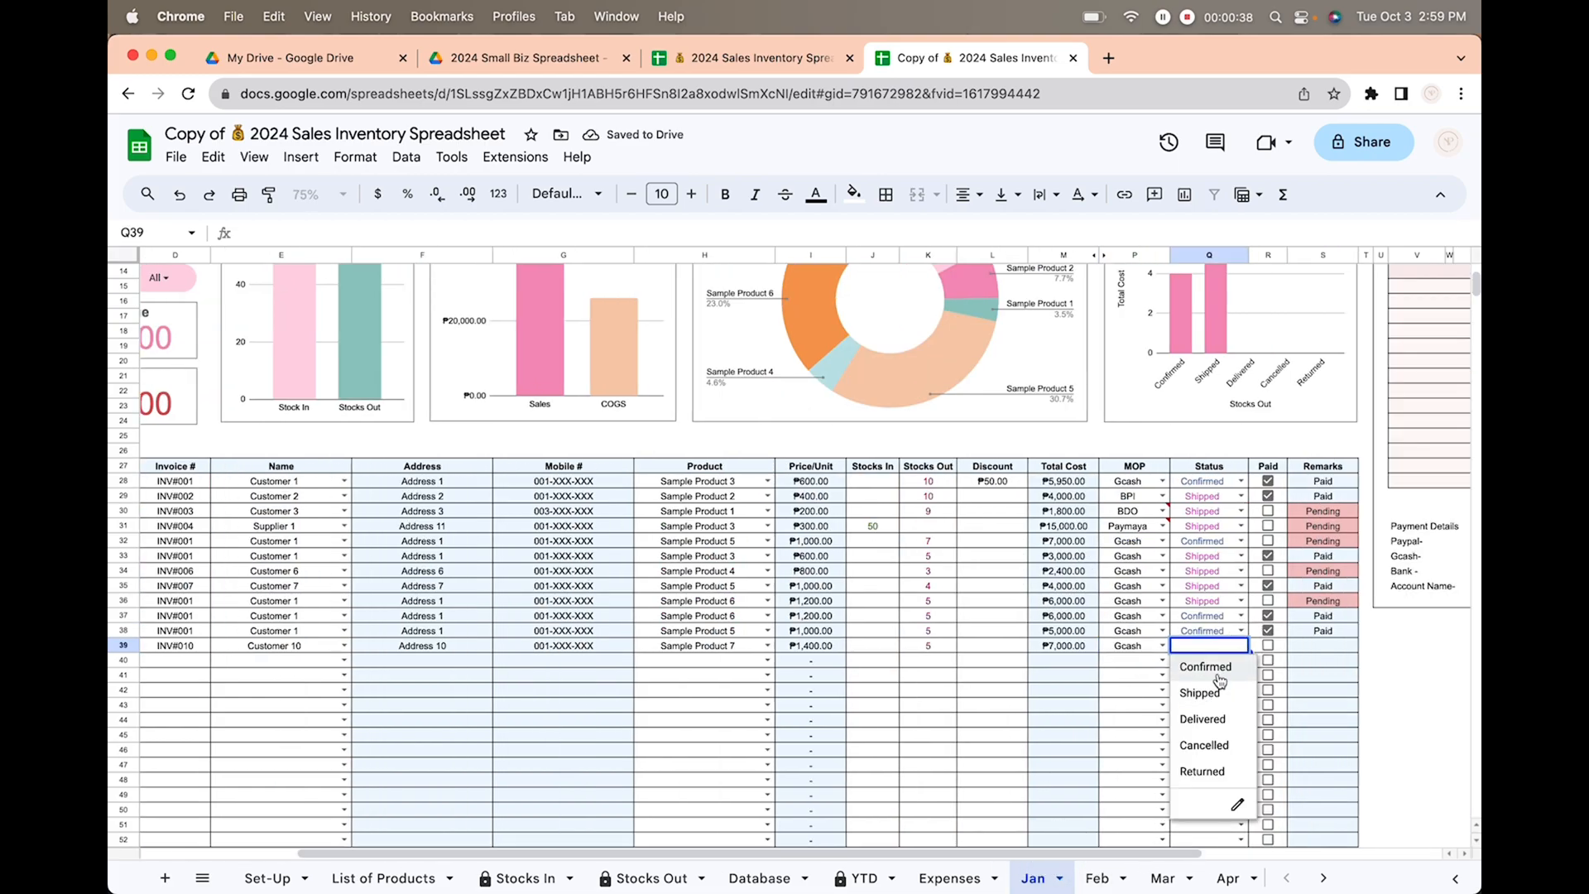
pyautogui.click(1214, 667)
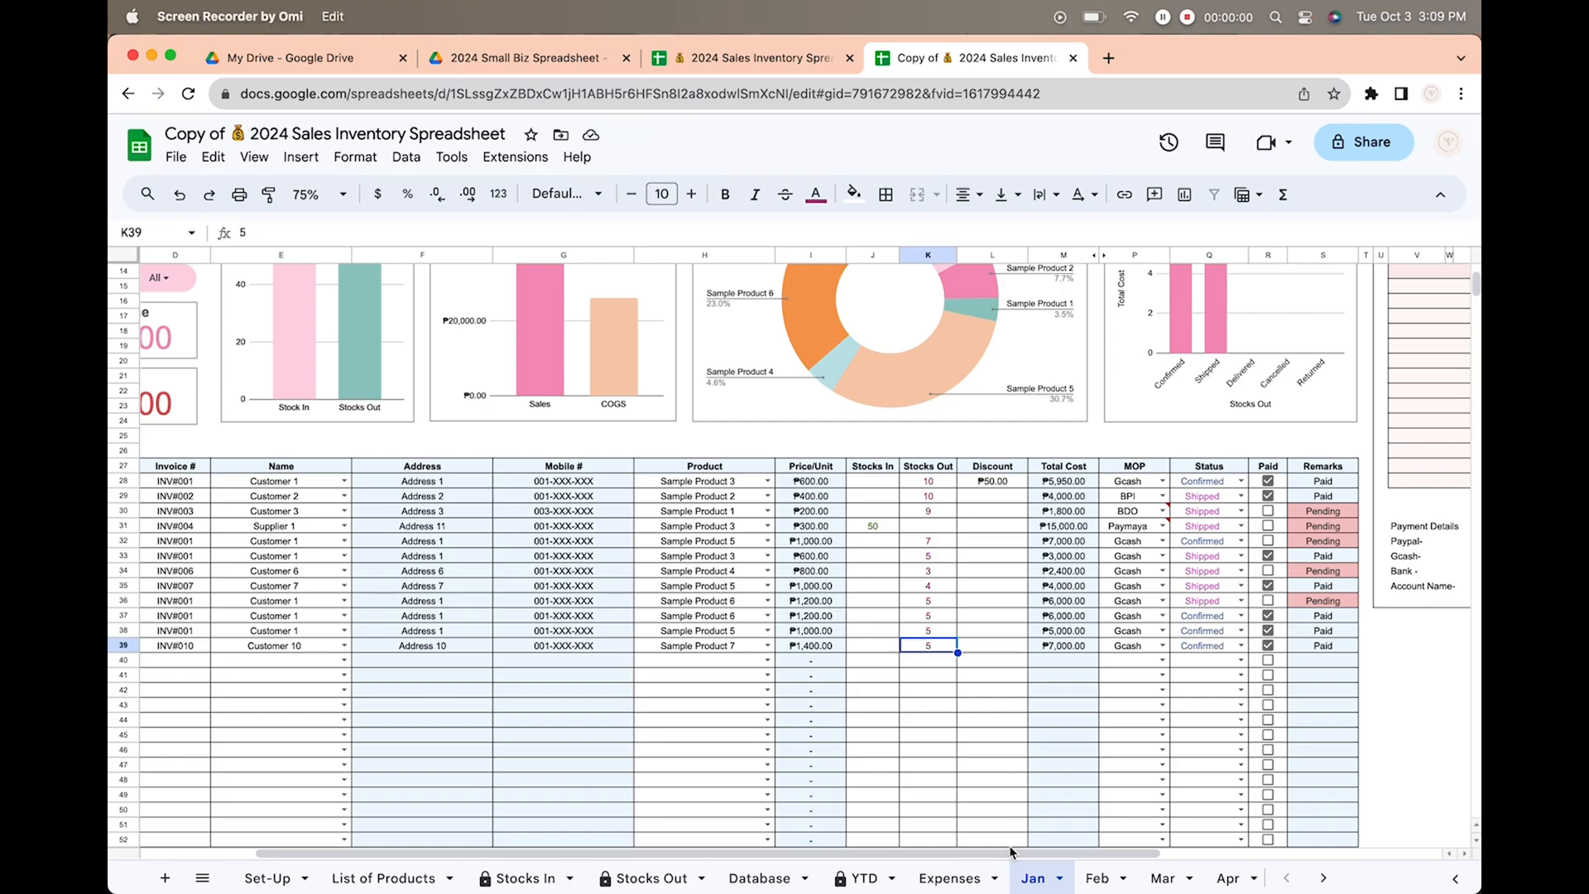
# Clear the invoice number in the January sheet's Invoice form and choose INV#001 instead
pyautogui.scroll(5, 1103, 662)
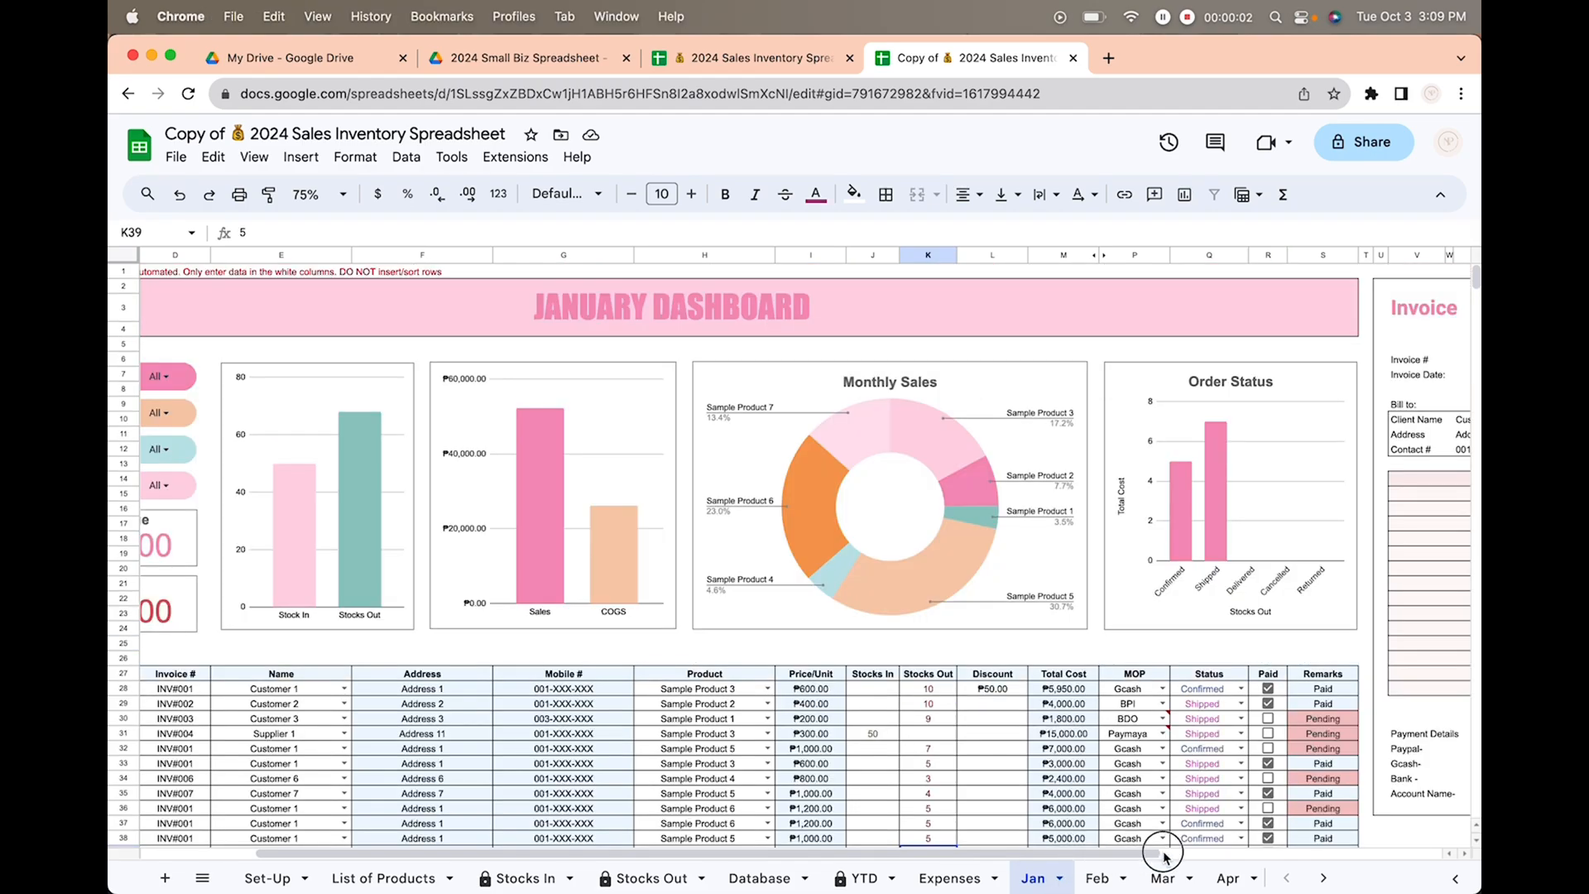
pyautogui.moveTo(1151, 853); pyautogui.dragTo(1439, 843)
pyautogui.click(1061, 361)
pyautogui.press('Delete')
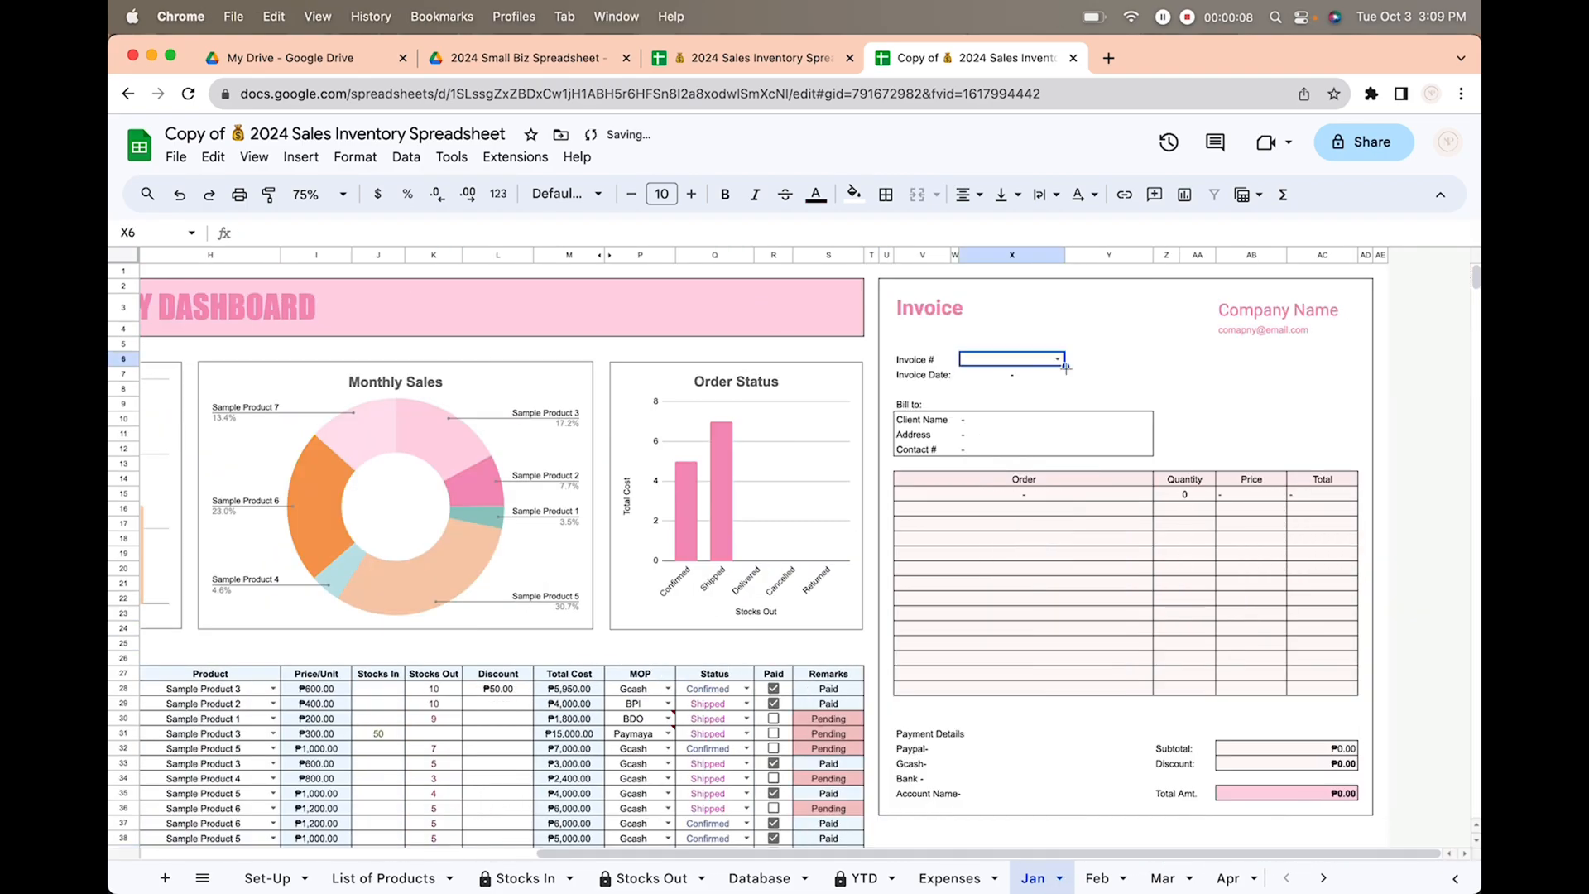
pyautogui.click(1060, 361)
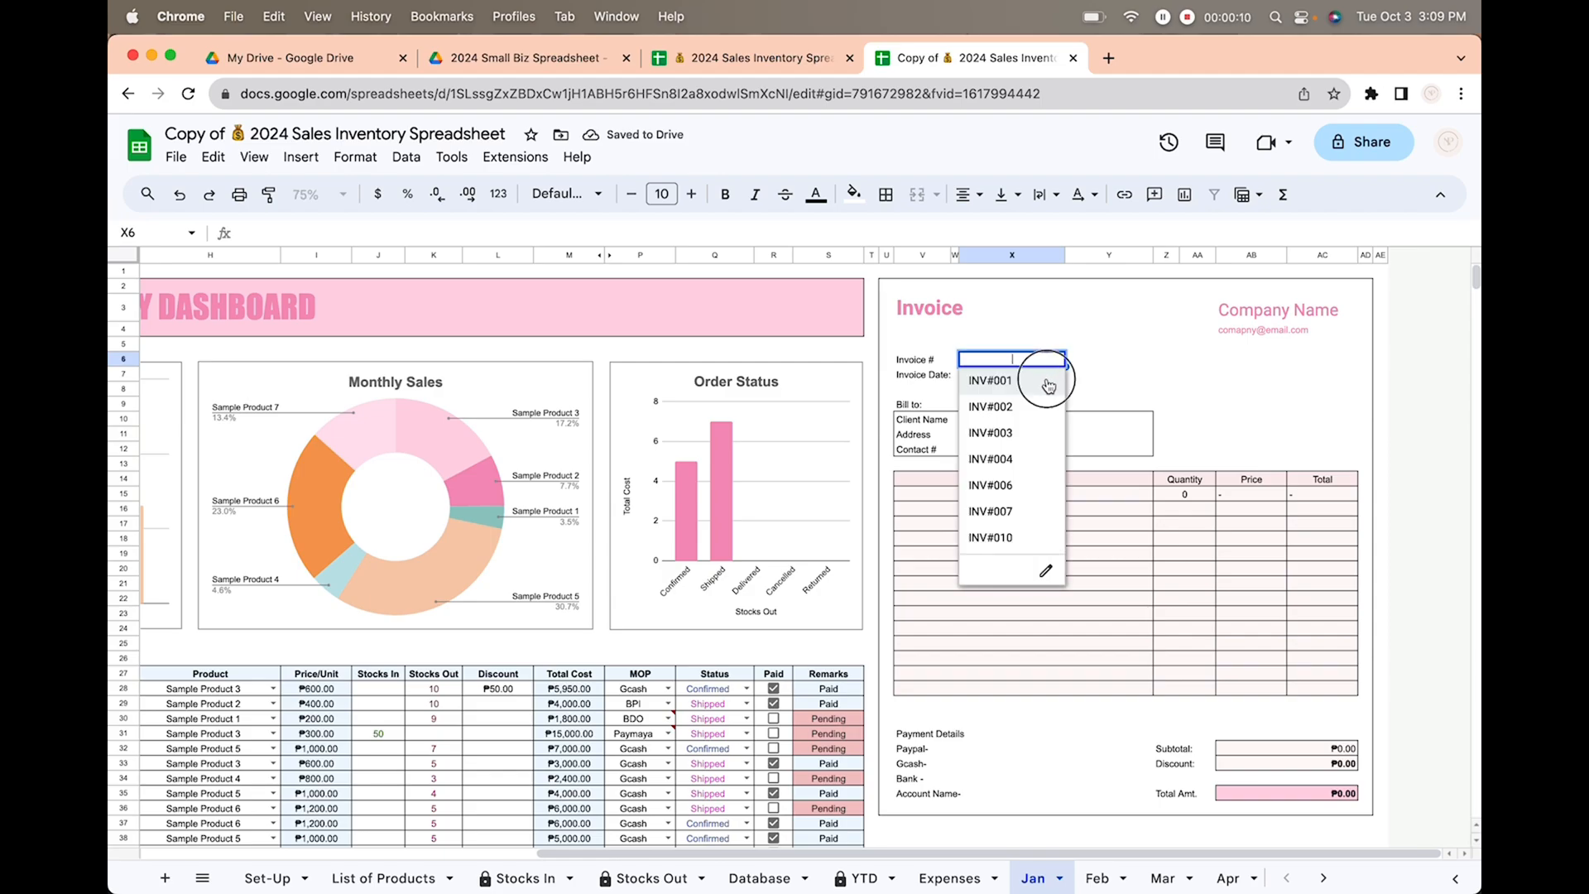
pyautogui.click(1048, 383)
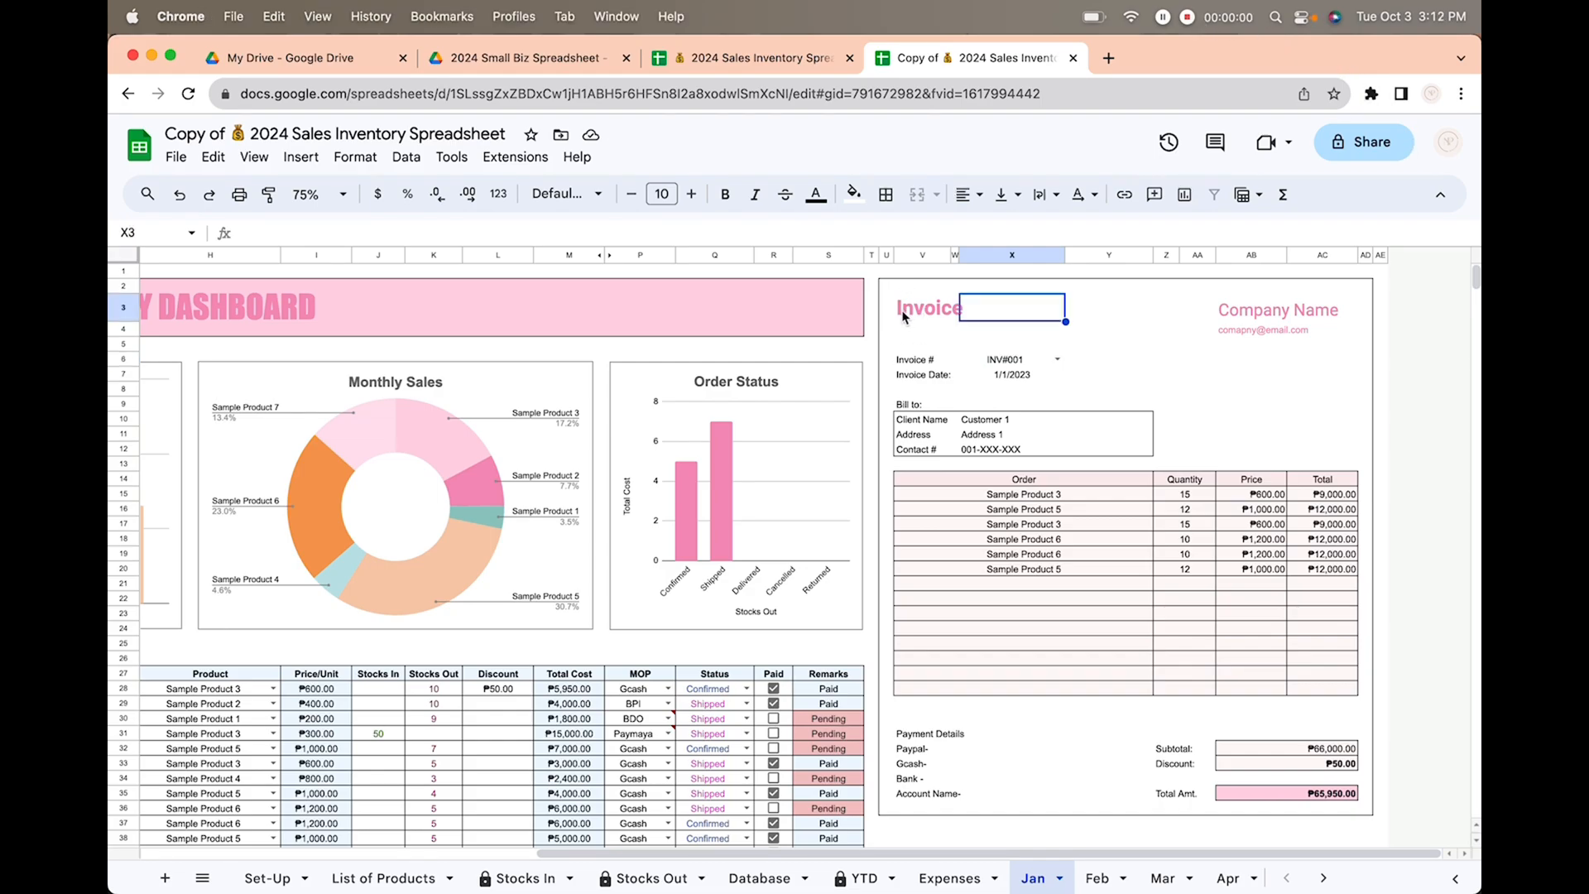
# Select the whole invoice, V3:AC35, and set up printing of only the selected cells on Letter (8.5" x 11") paper
pyautogui.click(911, 308)
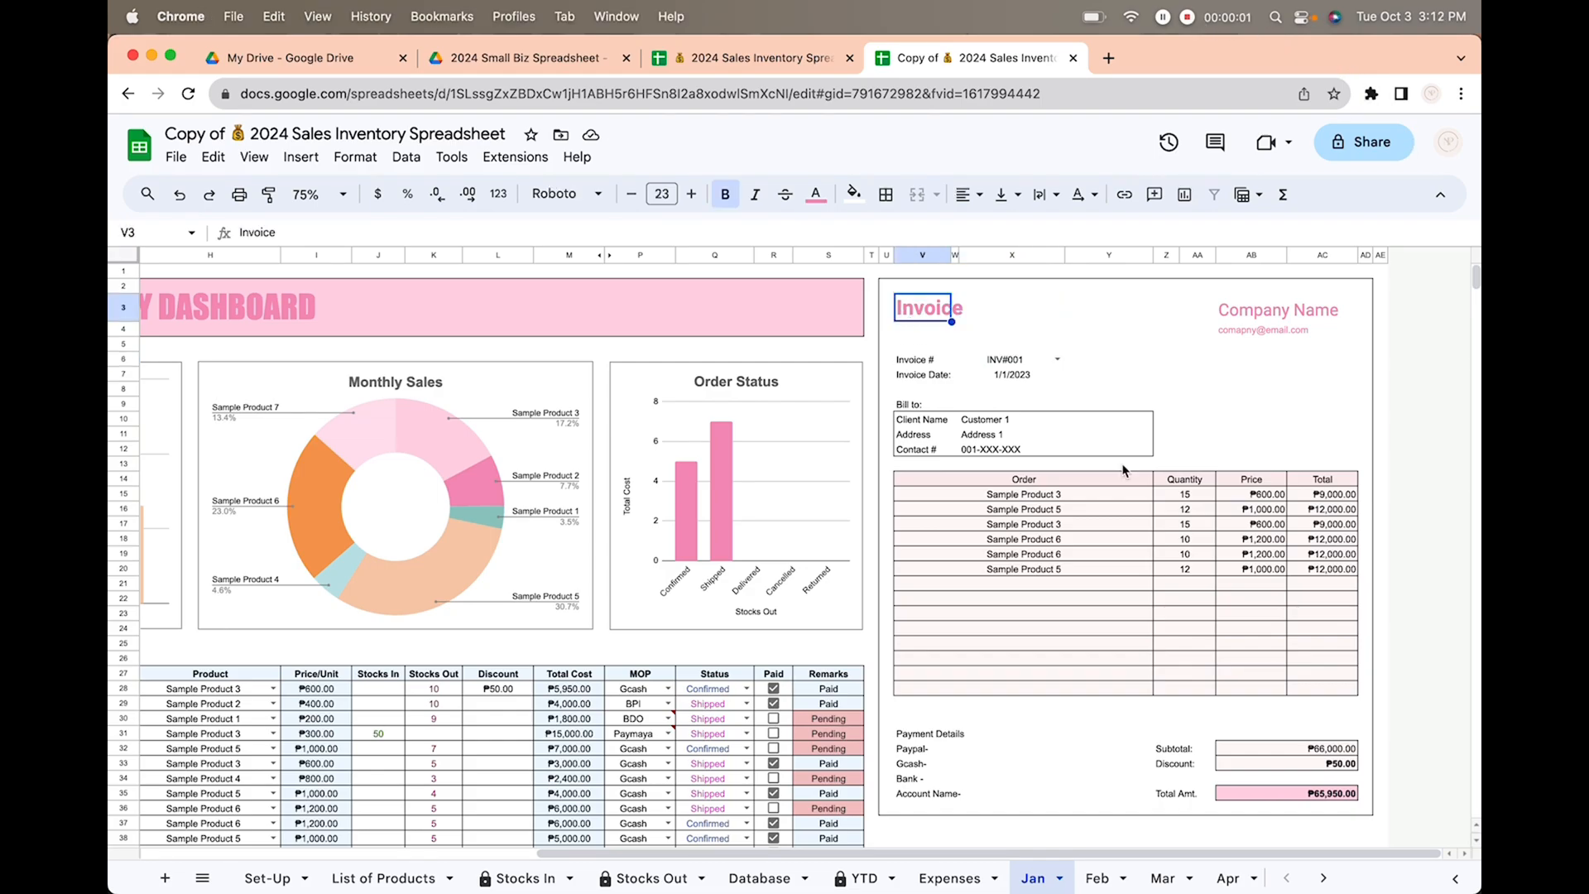
pyautogui.keyDown('shift'); pyautogui.click(1343, 809); pyautogui.keyUp('shift')
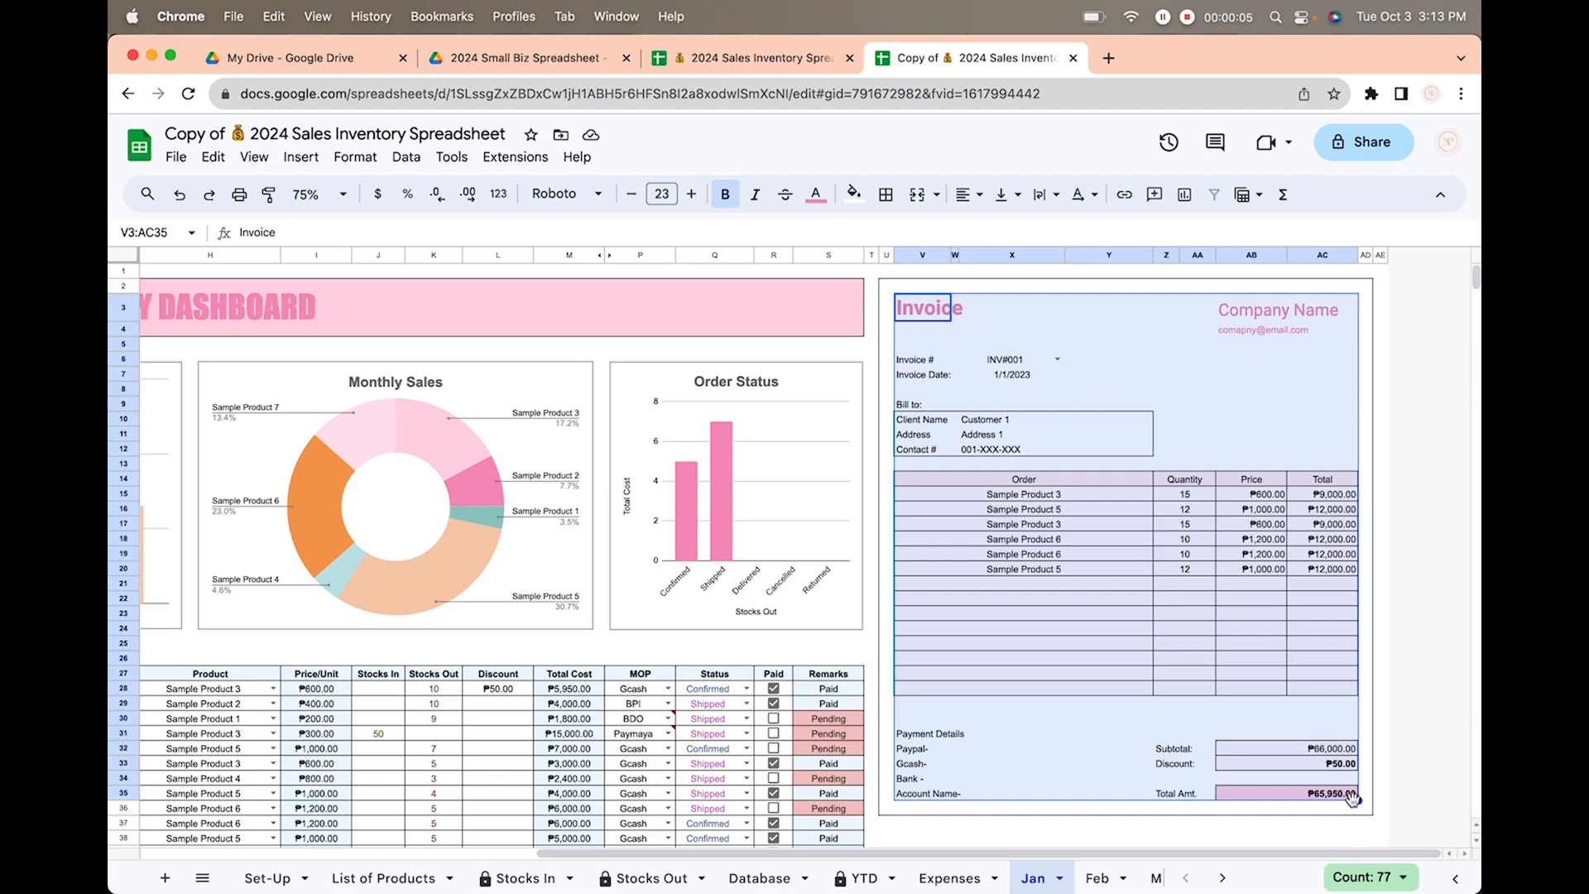
pyautogui.press('super+p')
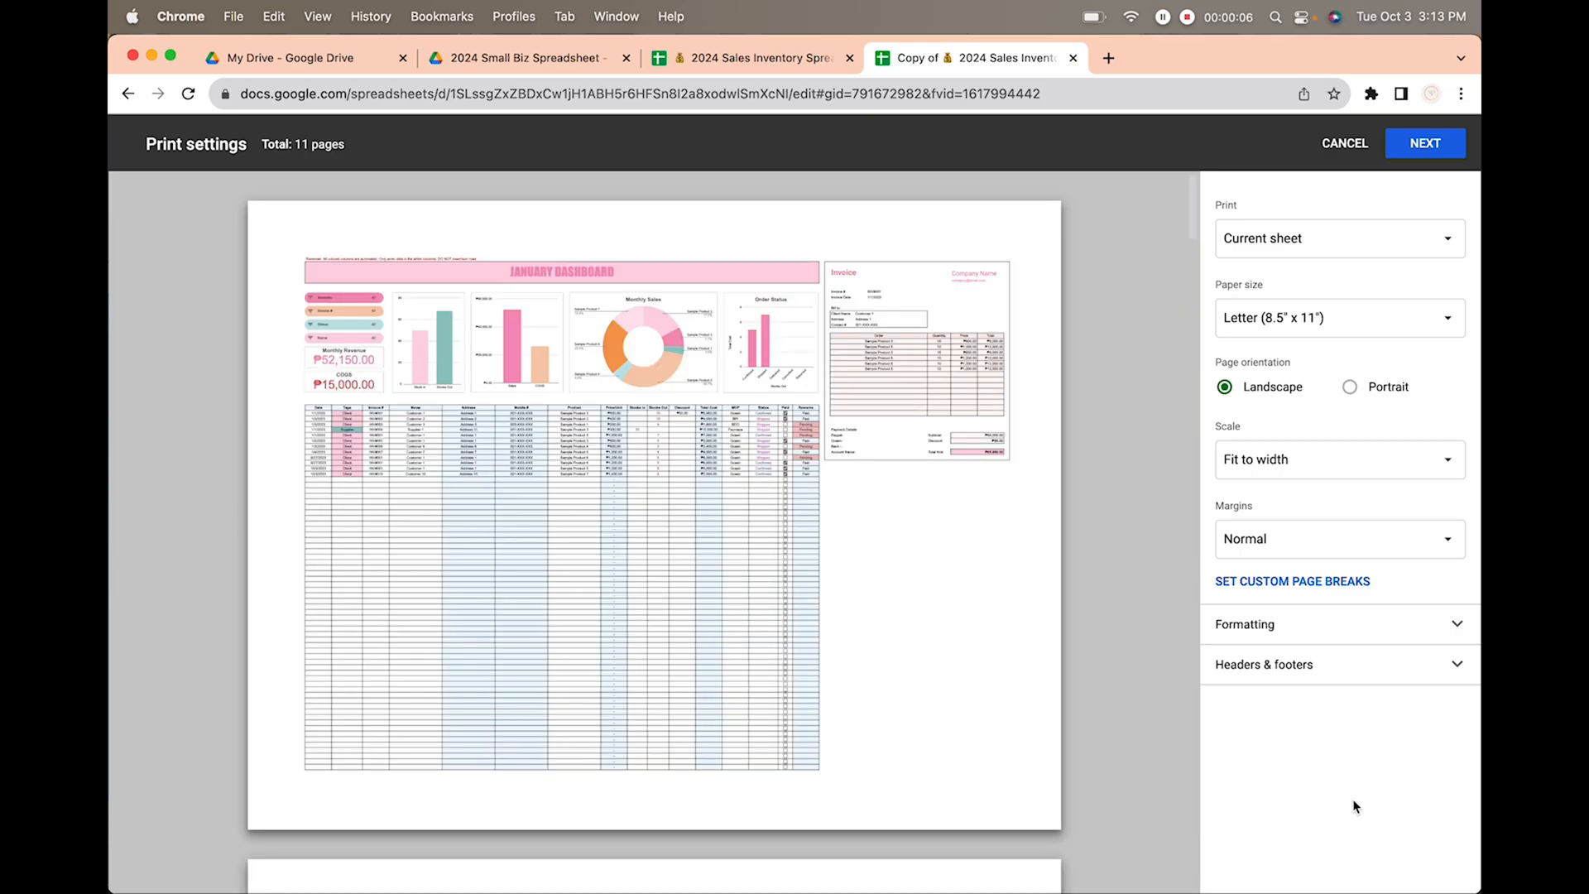
pyautogui.click(1438, 240)
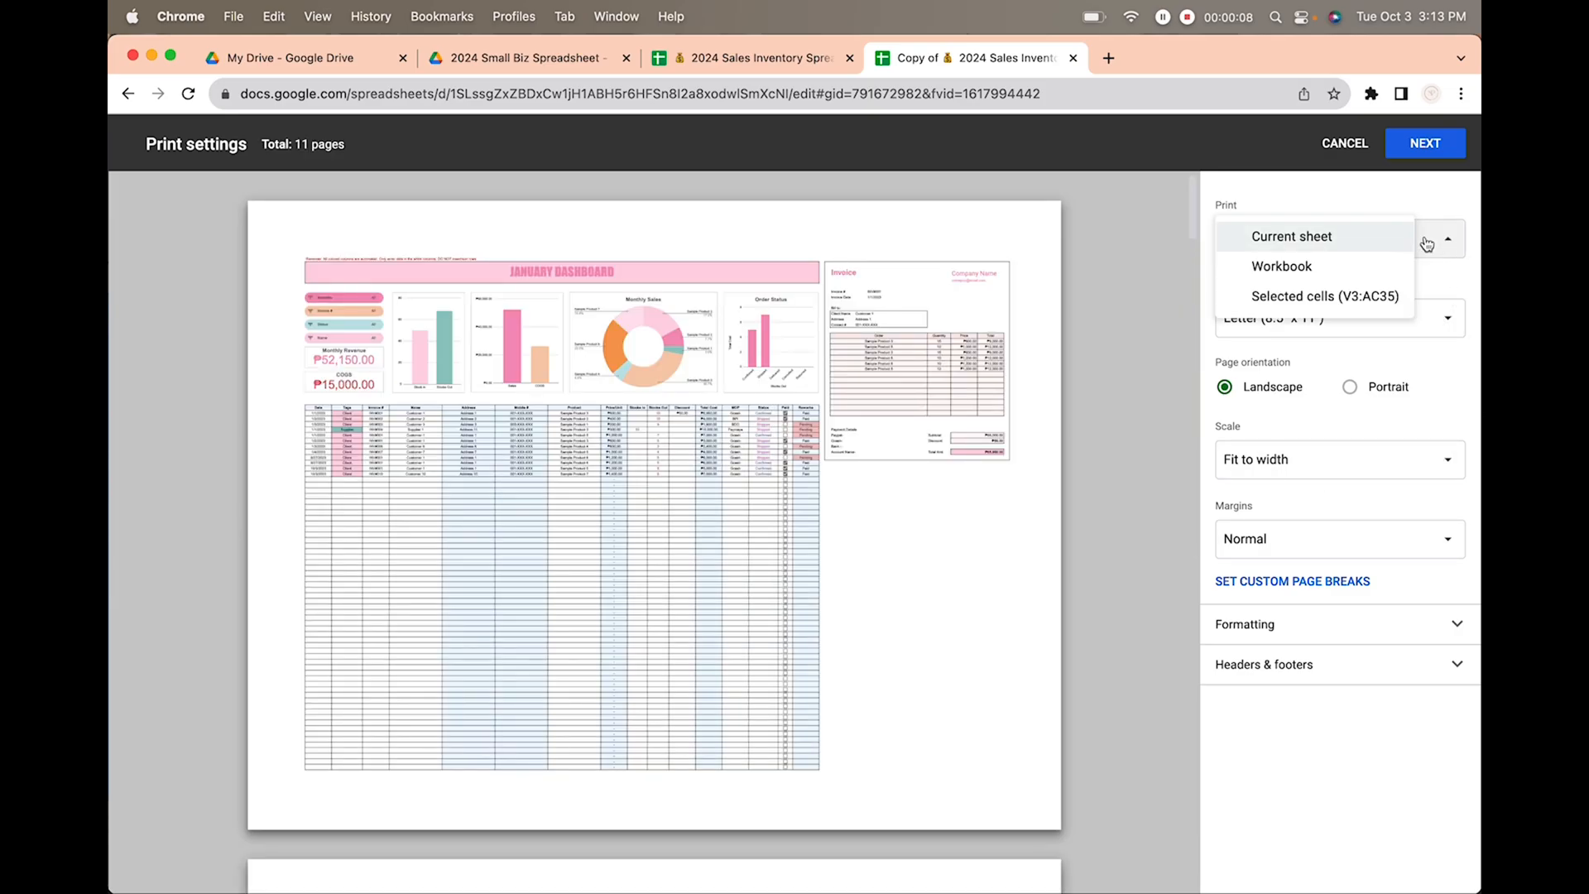
pyautogui.click(1343, 294)
pyautogui.click(1335, 323)
pyautogui.click(1335, 319)
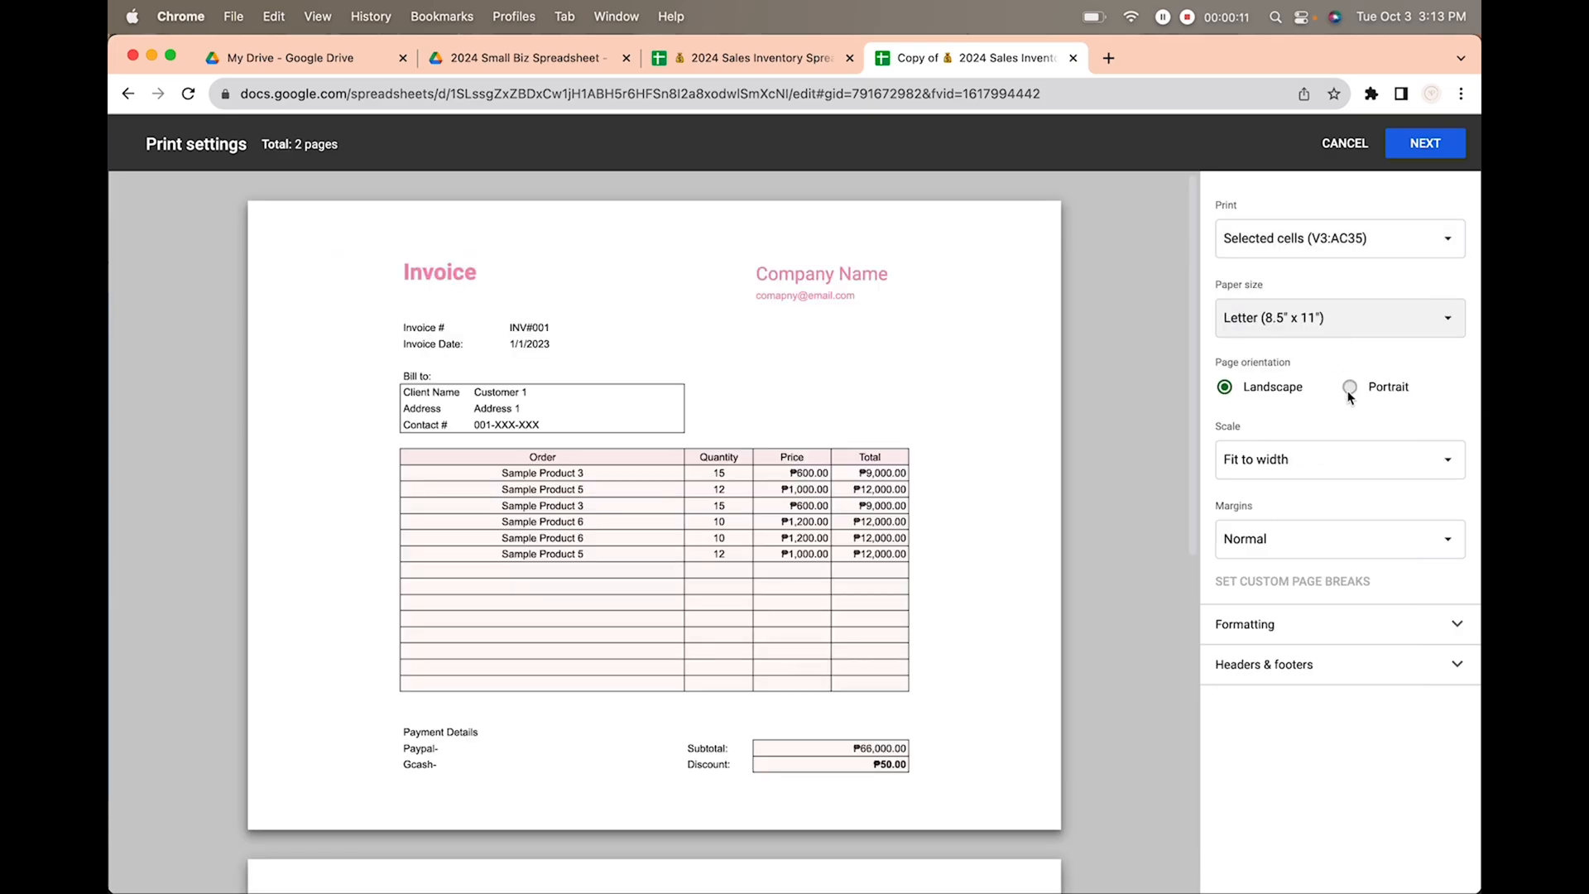
# Set the invoice printout to Portrait orientation with Fit to page scaling and send it to Chrome print
pyautogui.click(1350, 386)
pyautogui.click(1360, 458)
pyautogui.click(1333, 518)
pyautogui.click(1413, 152)
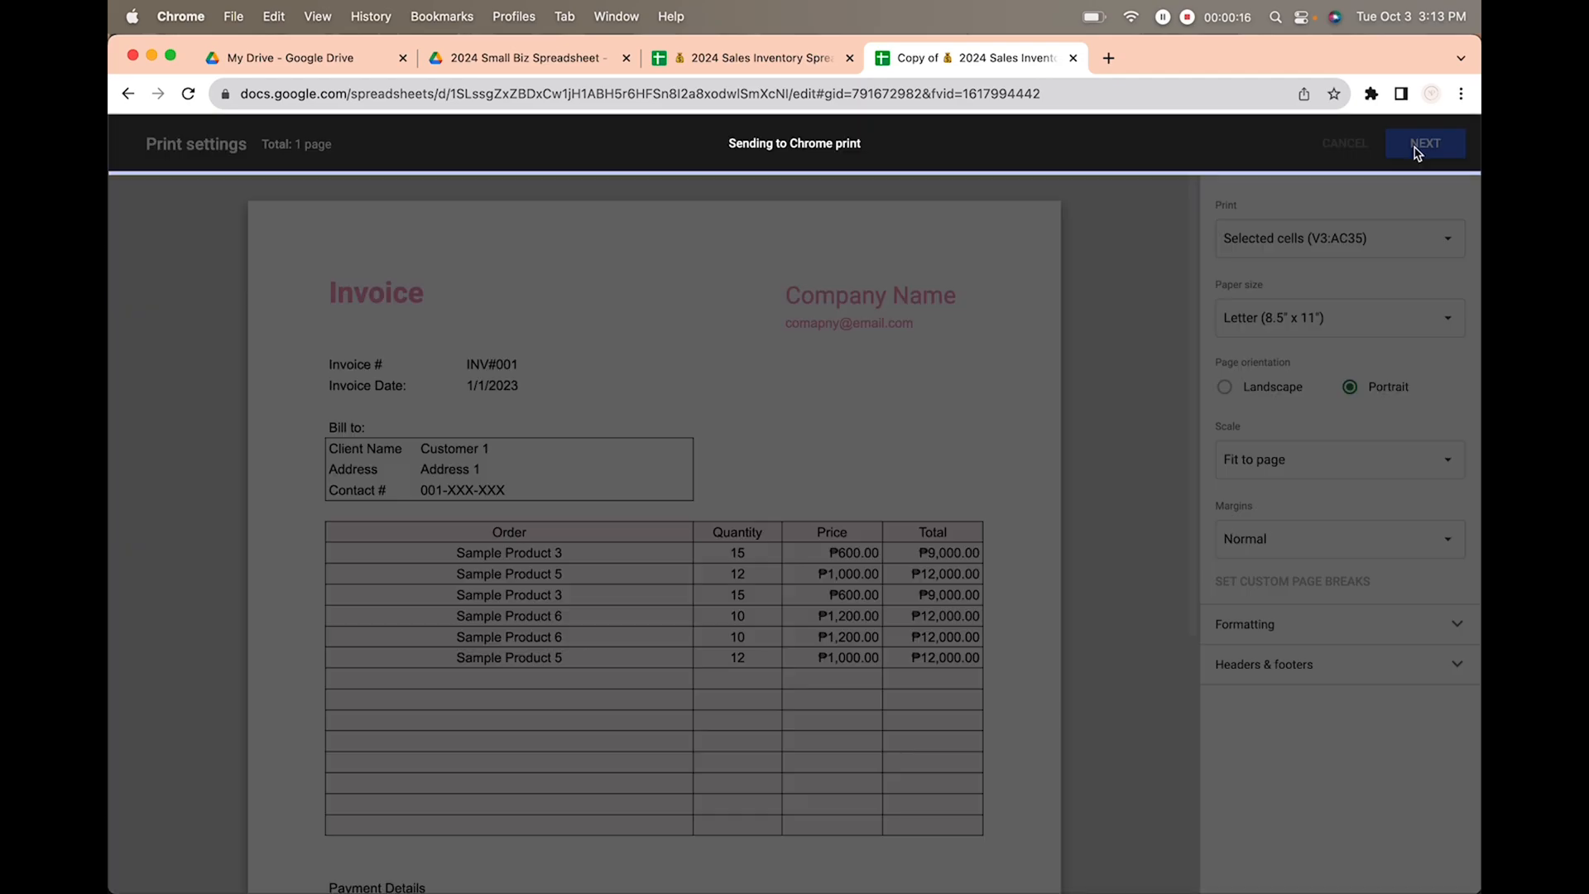
pyautogui.click(1211, 695)
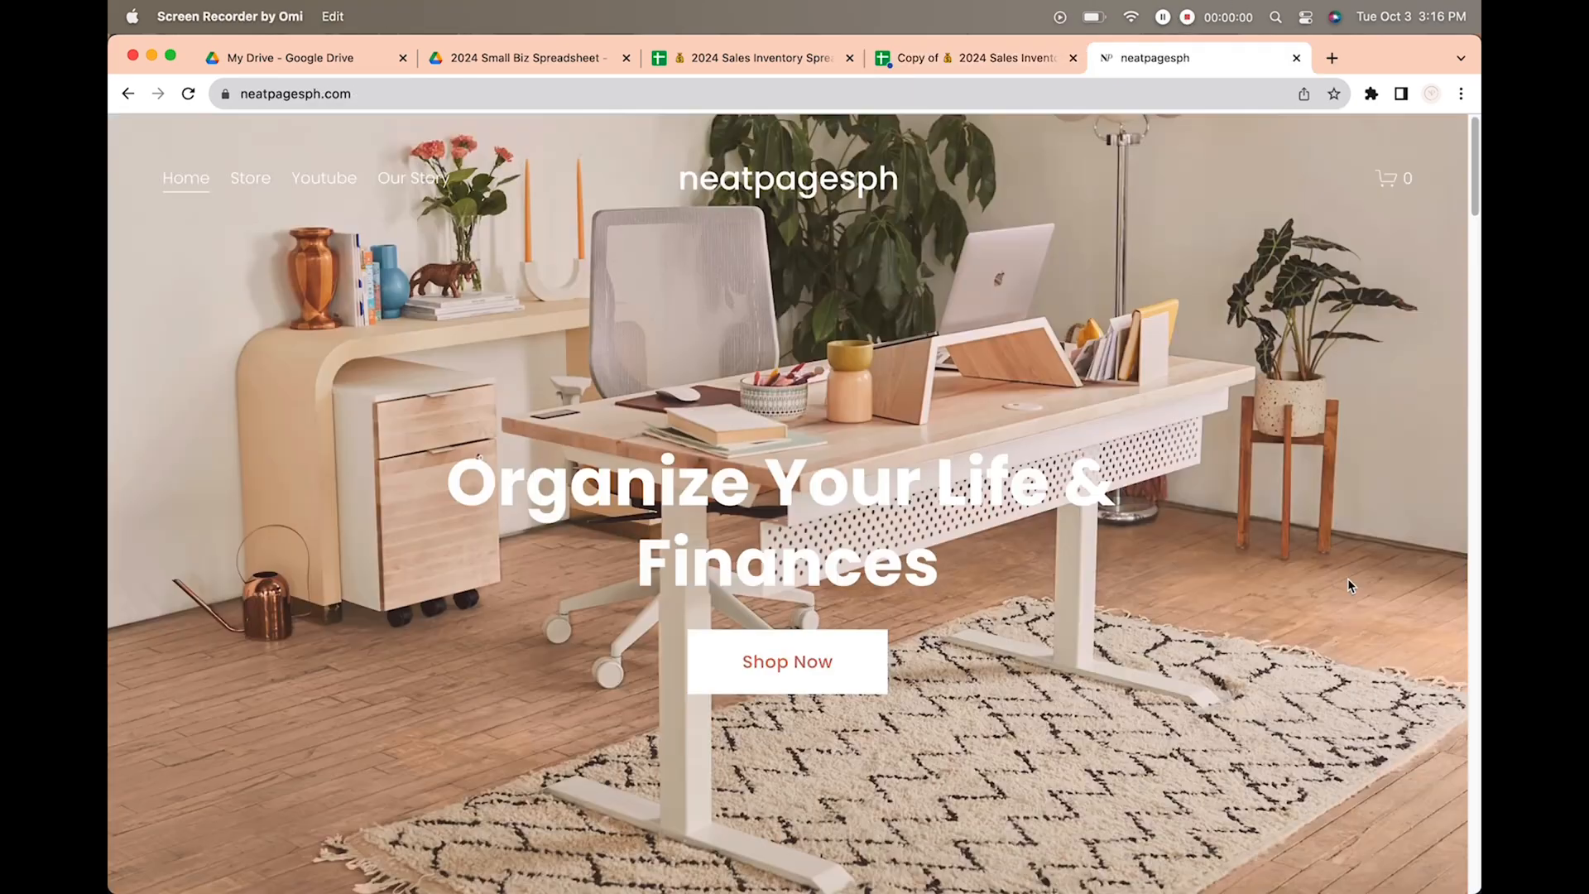
# Open the shop from the neatpagesph website's home page
pyautogui.click(823, 665)
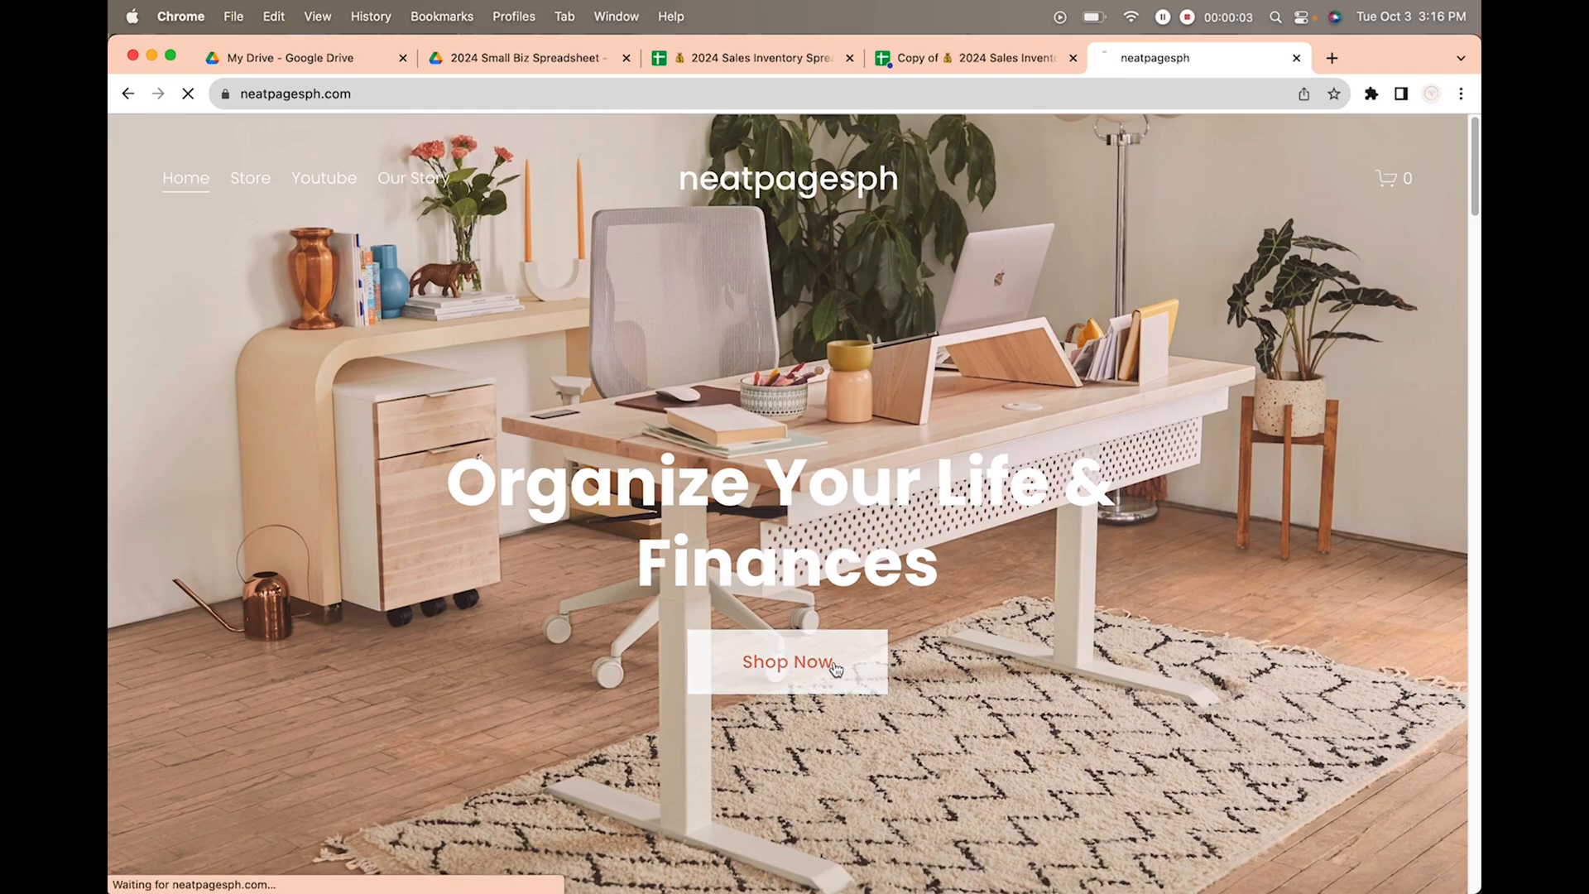